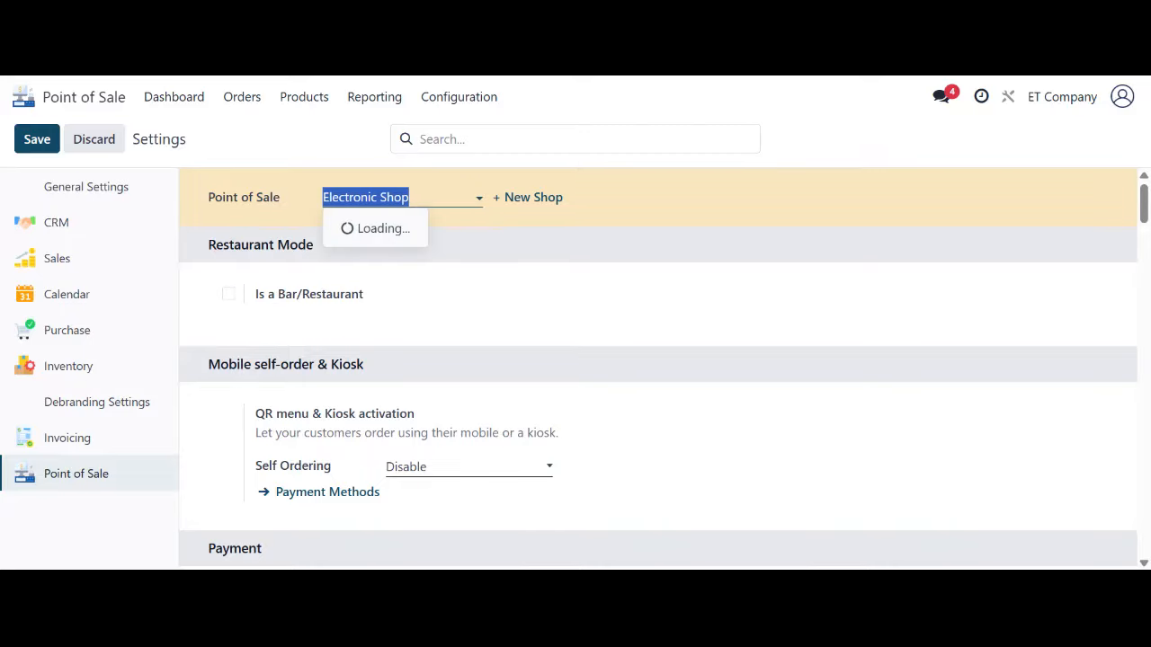
# - Review the Electronic Shop settings from pricing and receipts through payment terminals to connected devices
pyautogui.click(547, 232)
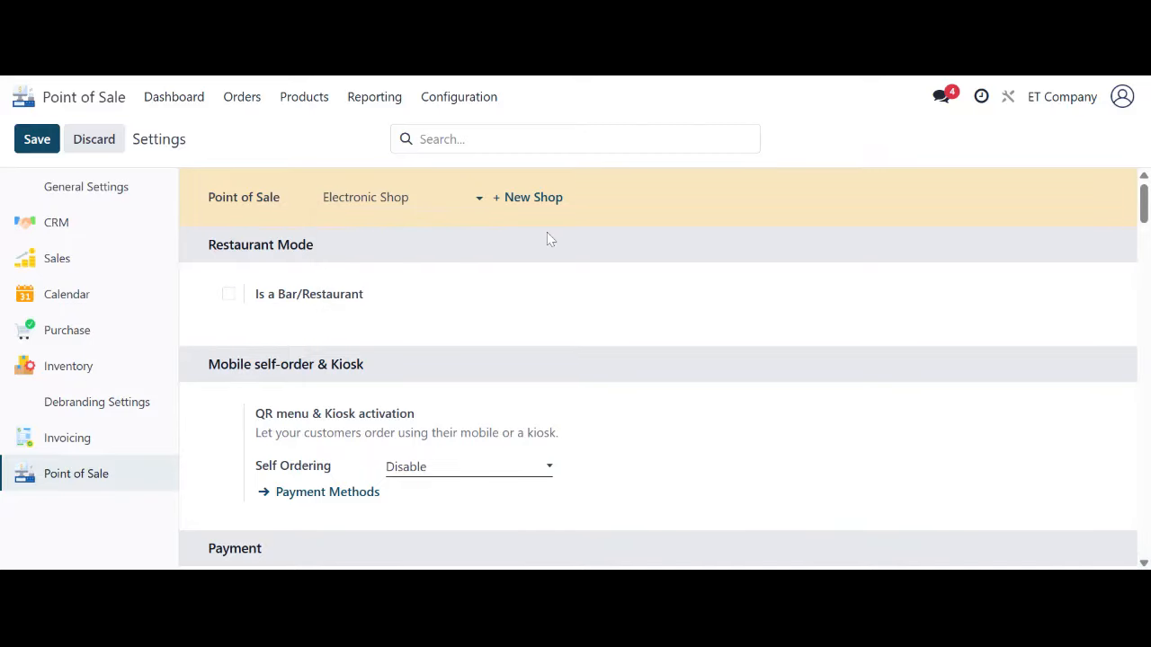
pyautogui.scroll(-5, 547, 232)
pyautogui.scroll(-15, 547, 238)
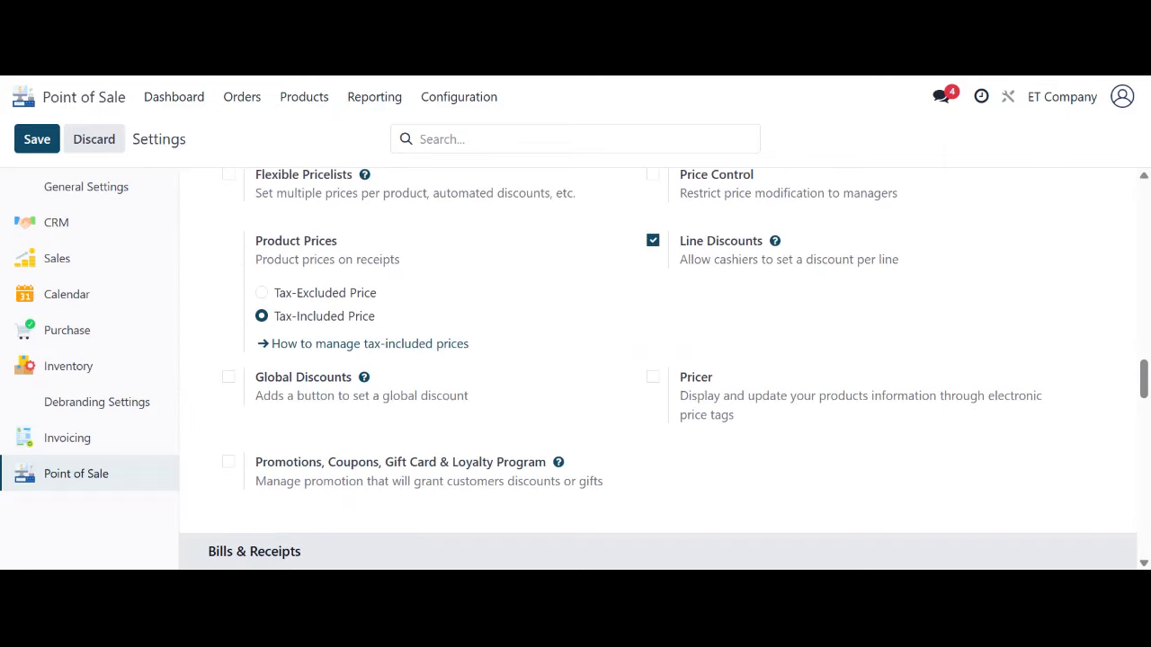
pyautogui.scroll(1, 226, 231)
pyautogui.scroll(-1, 255, 230)
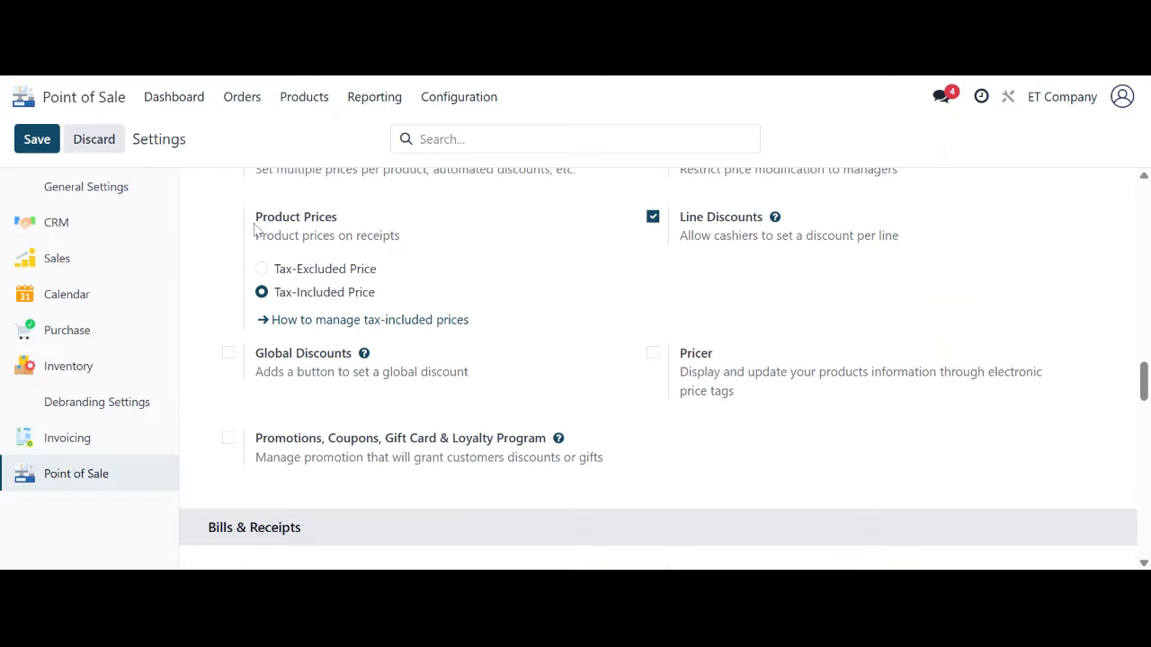
pyautogui.scroll(1, 306, 312)
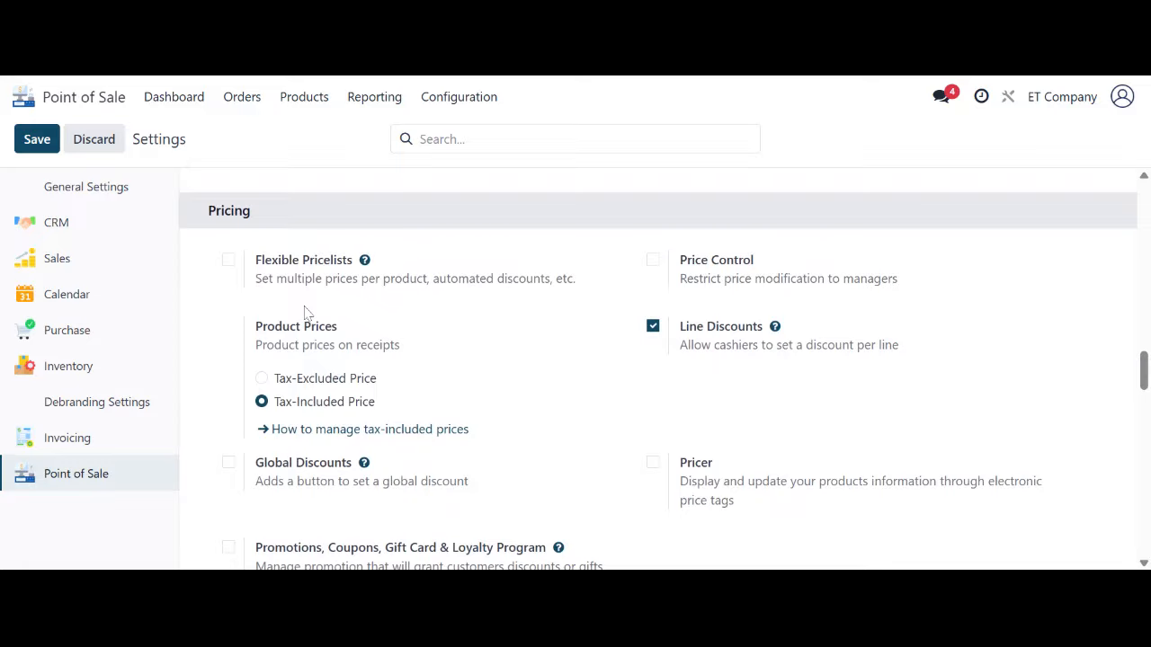
pyautogui.scroll(-1, 305, 312)
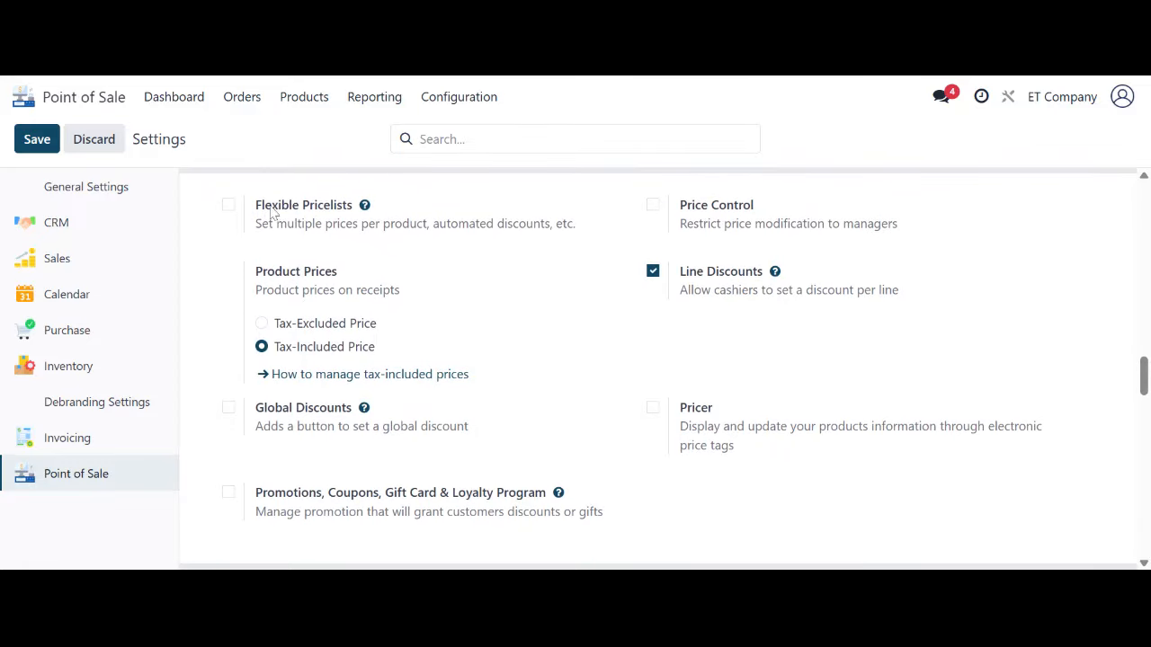
pyautogui.scroll(1, 272, 210)
pyautogui.scroll(-3, 270, 243)
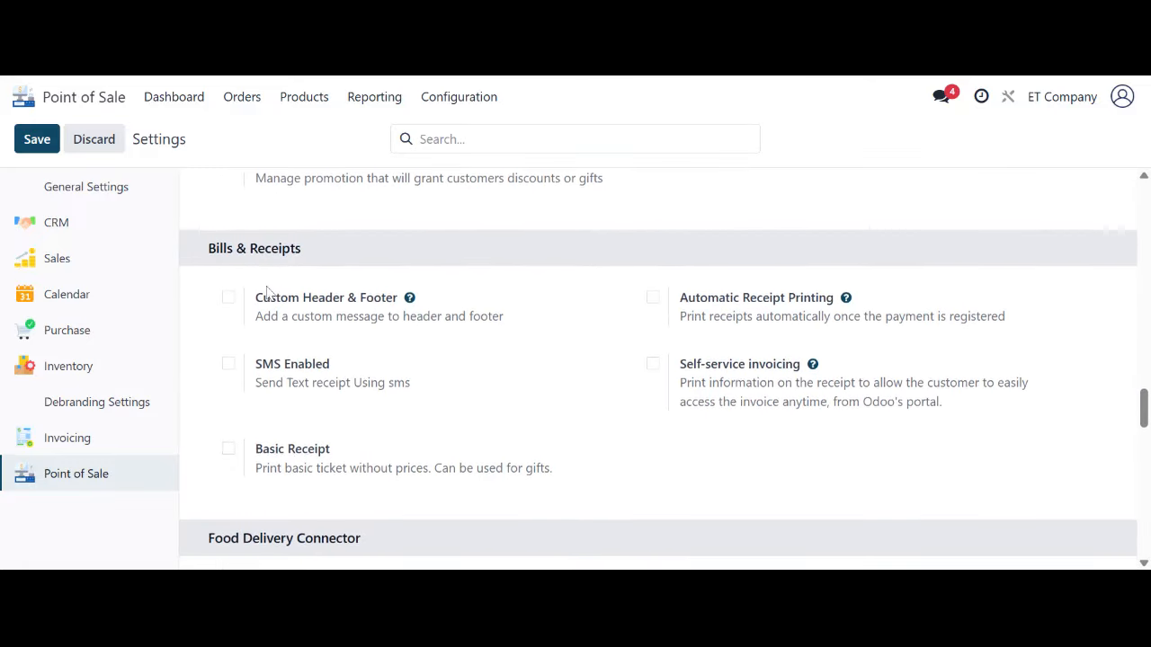
pyautogui.scroll(-8, 266, 290)
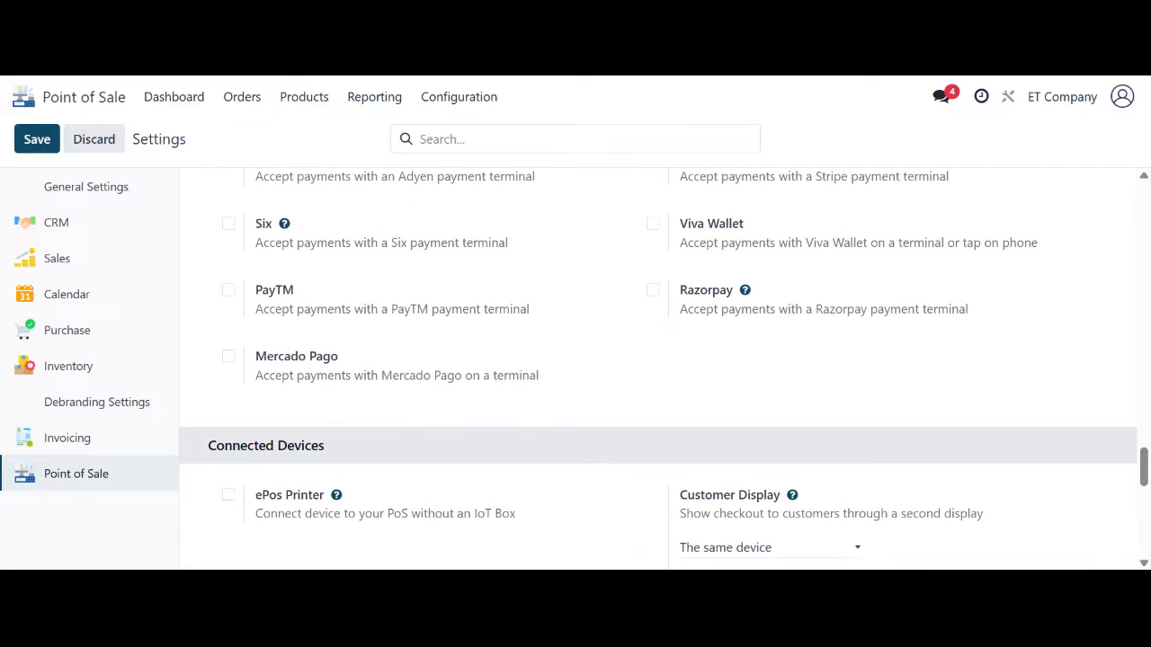
pyautogui.scroll(-3, 447, 162)
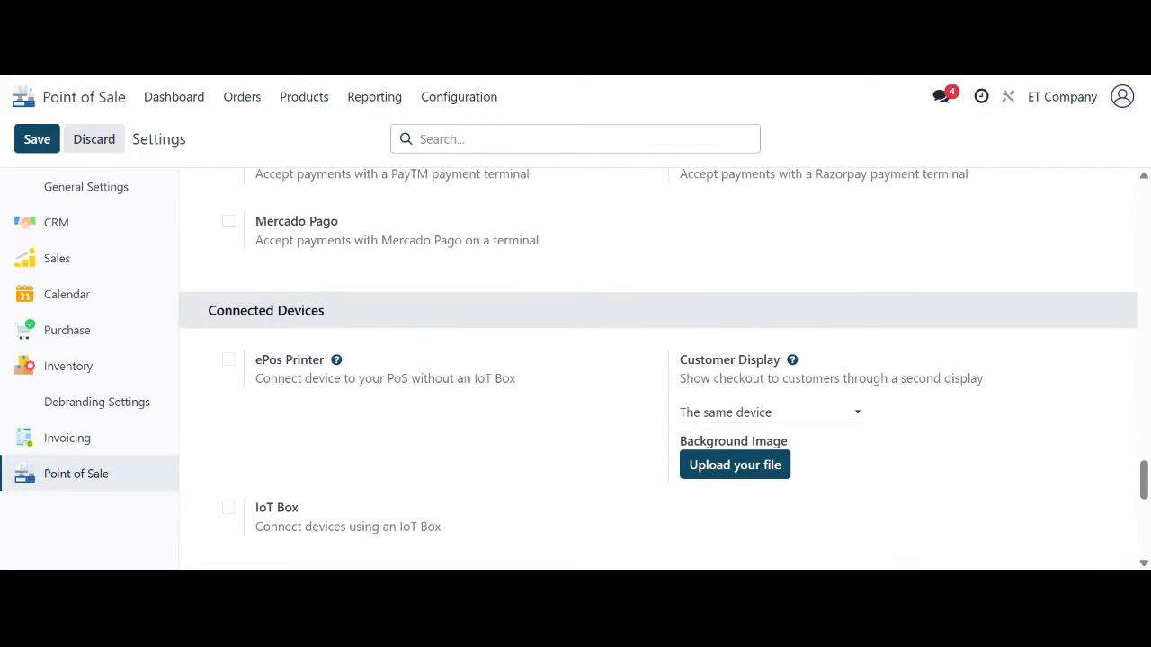
# - Search the settings for "pric" and review the pricing options for Point of Sale and Sales
pyautogui.write('pric')
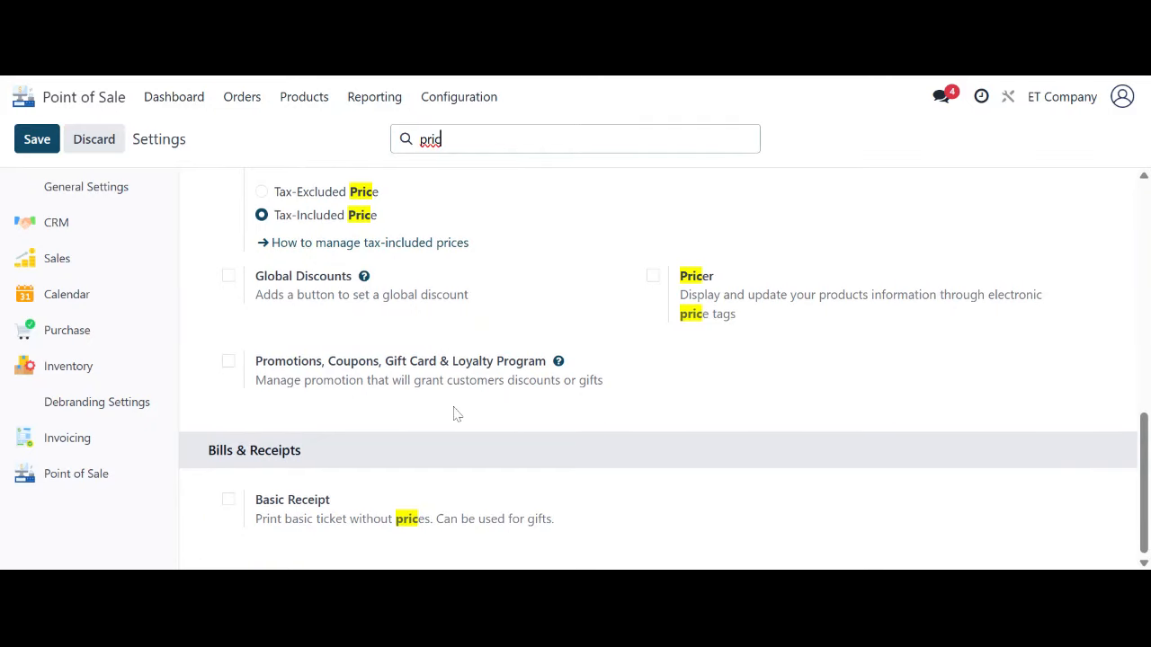
pyautogui.scroll(2, 455, 412)
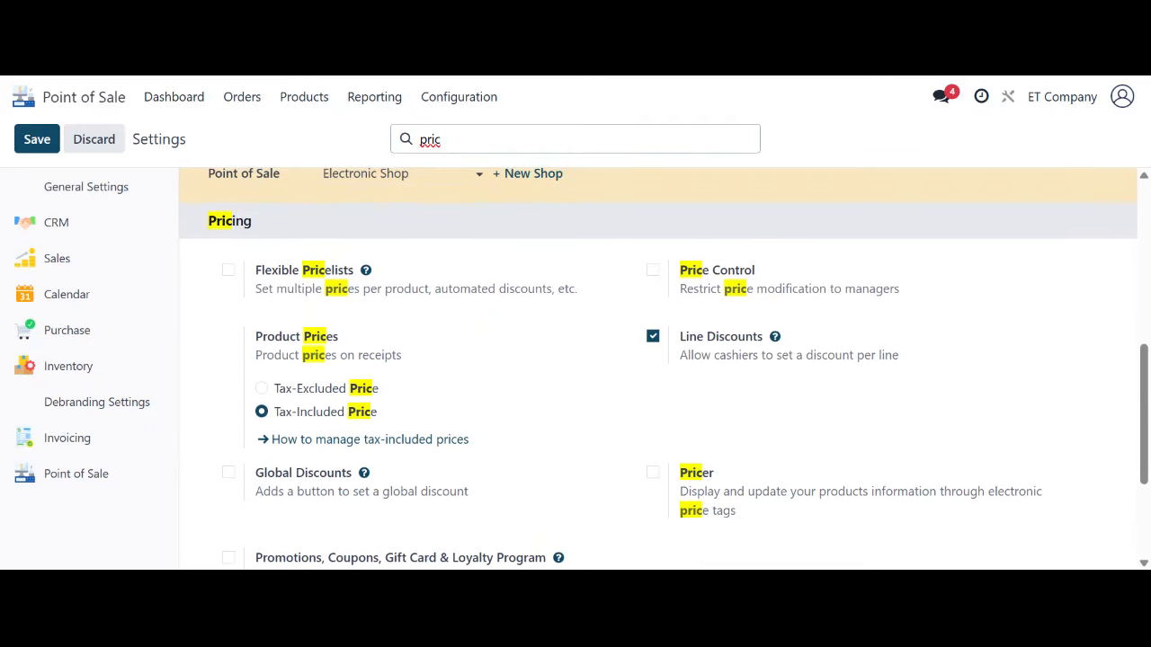
pyautogui.scroll(1, 611, 278)
pyautogui.scroll(3, 612, 278)
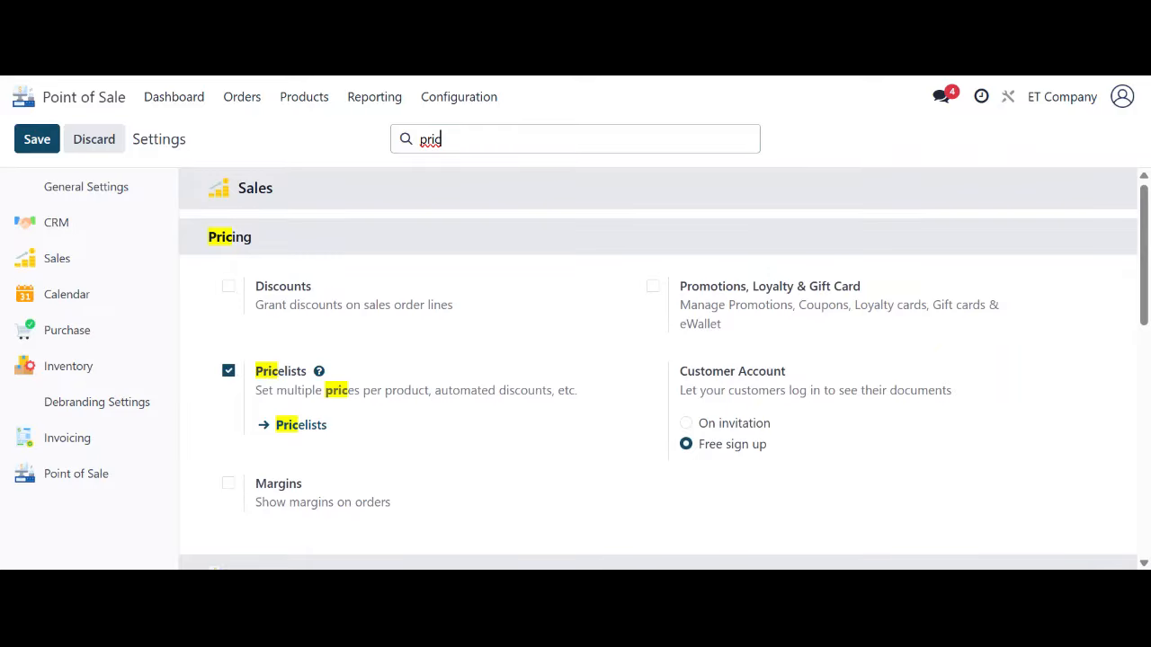
pyautogui.scroll(-1, 658, 369)
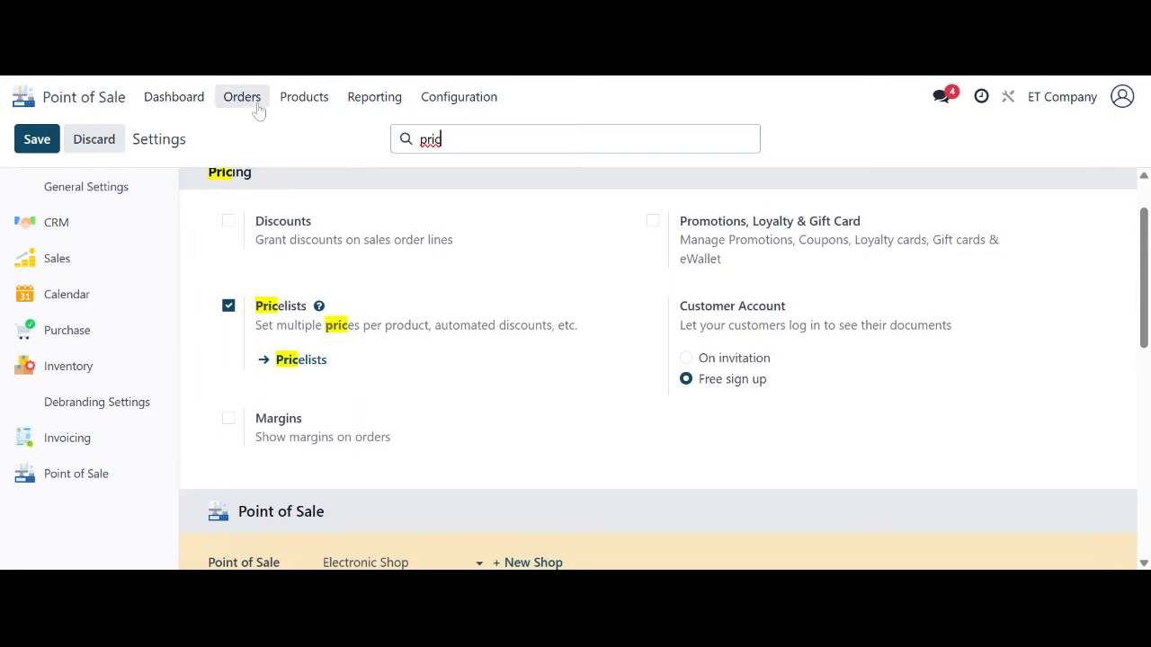
# - Go to the product pricelists and open the Default Pricing pricelist
pyautogui.click(300, 109)
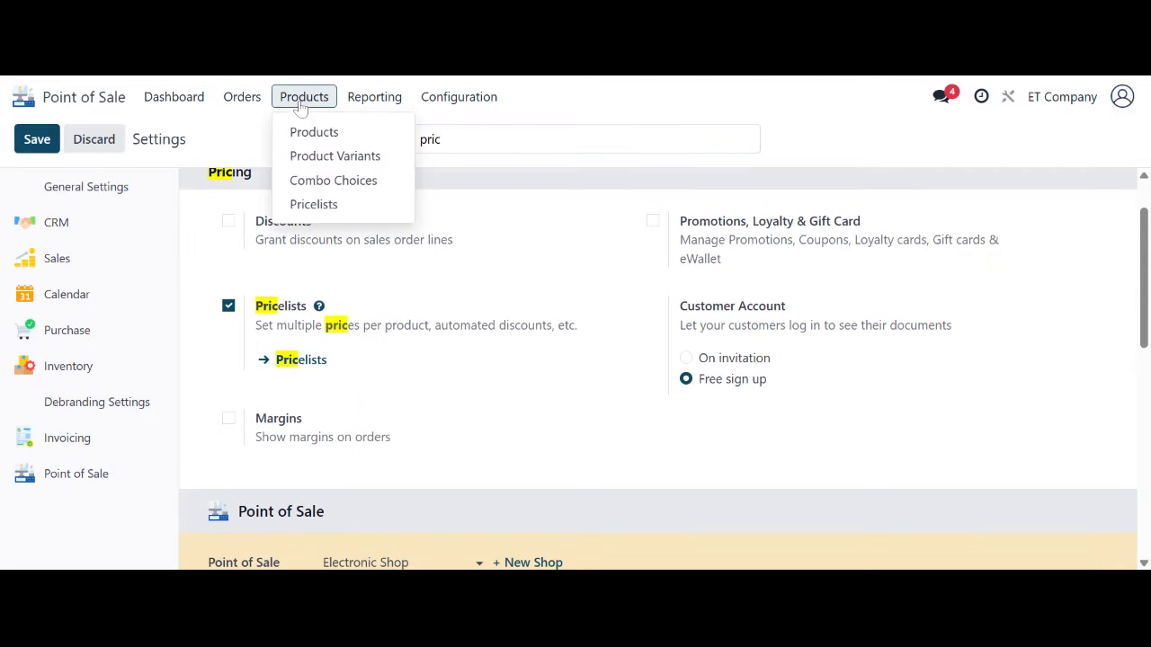
pyautogui.click(311, 206)
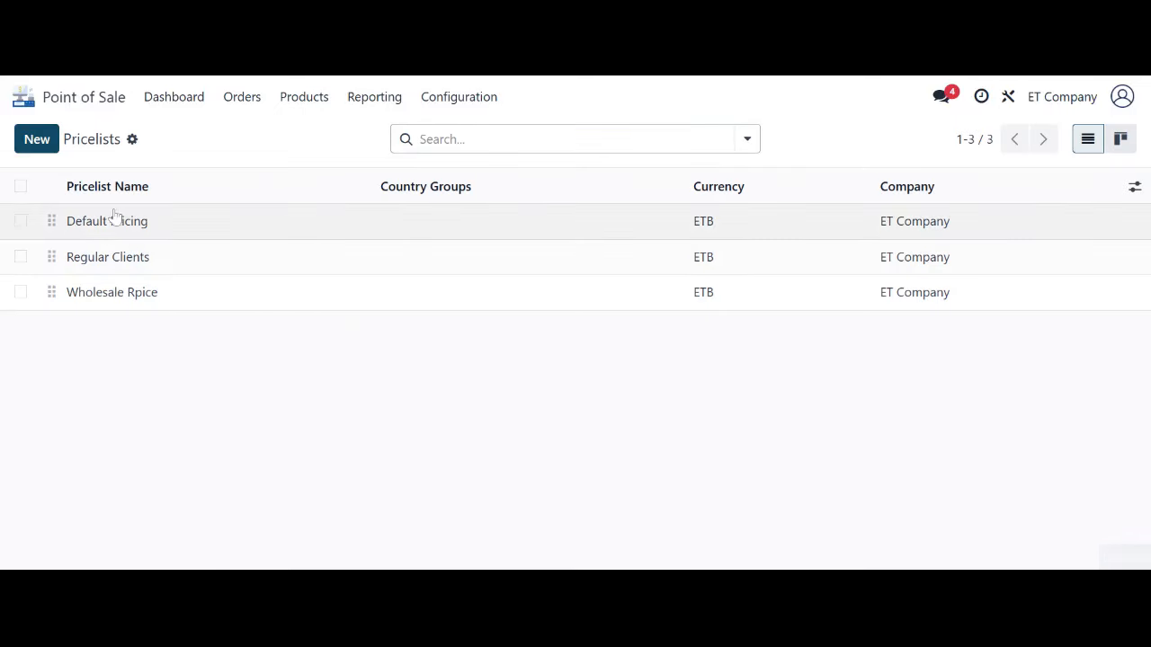
pyautogui.click(98, 230)
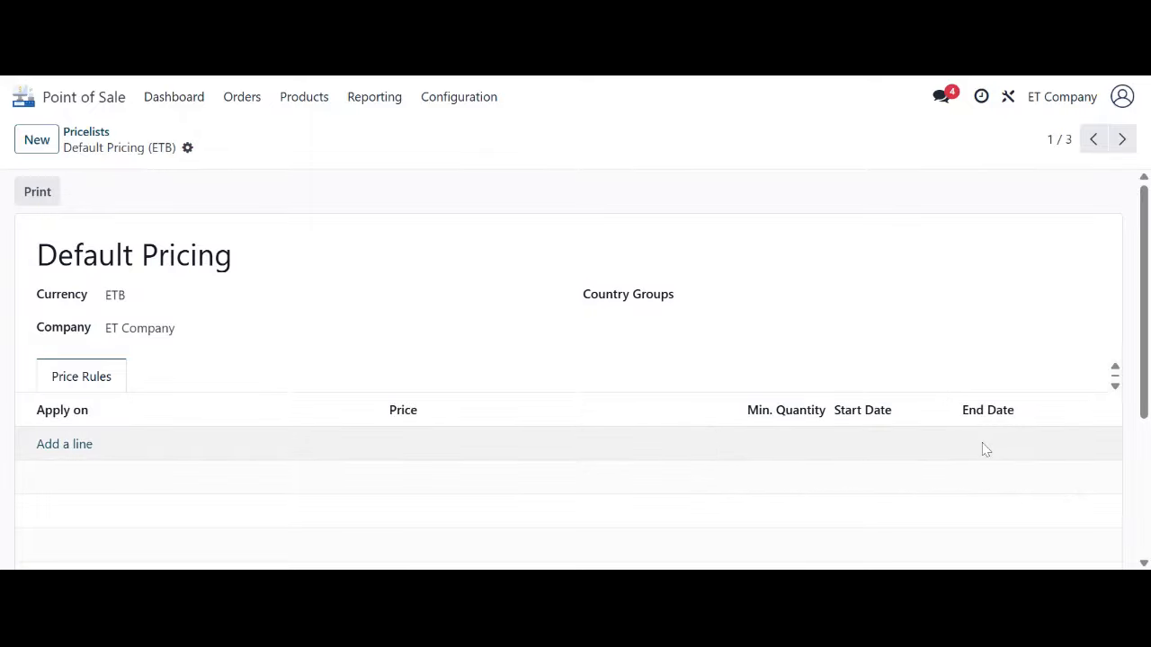
# - Examine the product and category choices for a new Default Pricing rule, then discard the rule
pyautogui.click(74, 447)
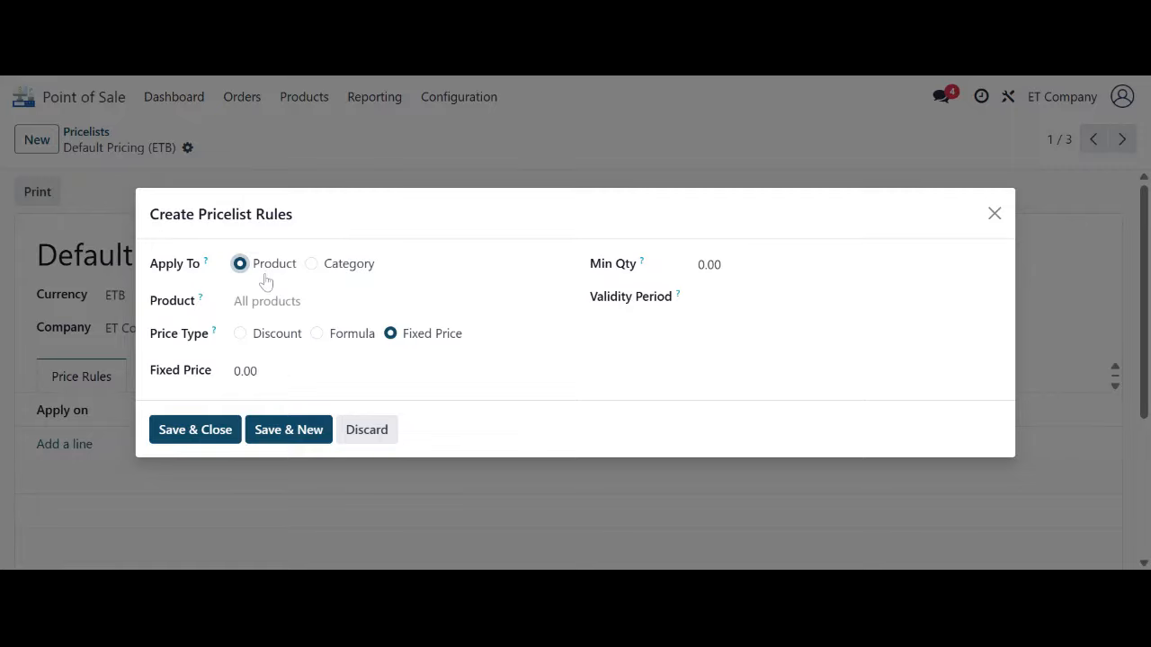
pyautogui.click(270, 301)
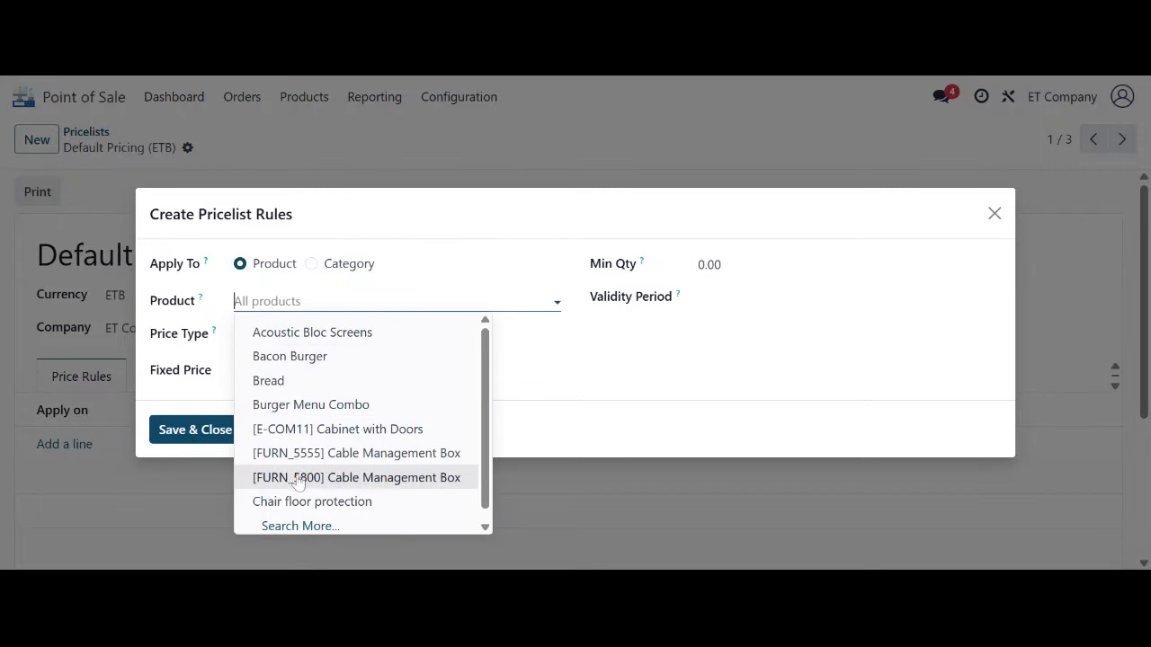
pyautogui.click(343, 266)
pyautogui.click(275, 302)
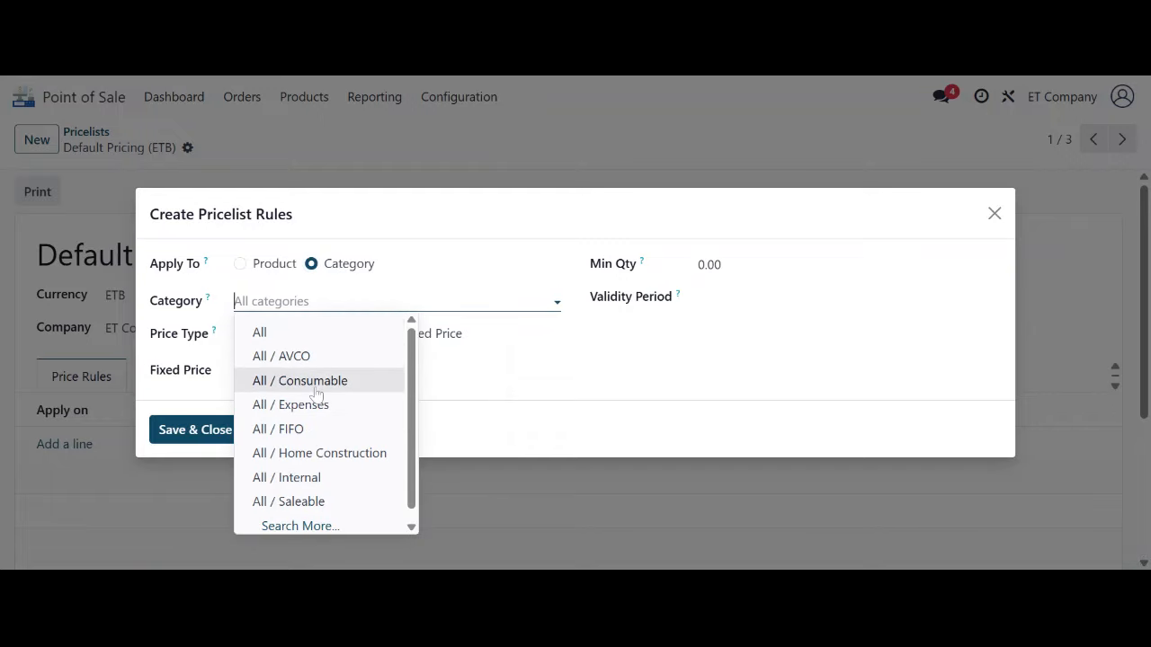
pyautogui.click(574, 250)
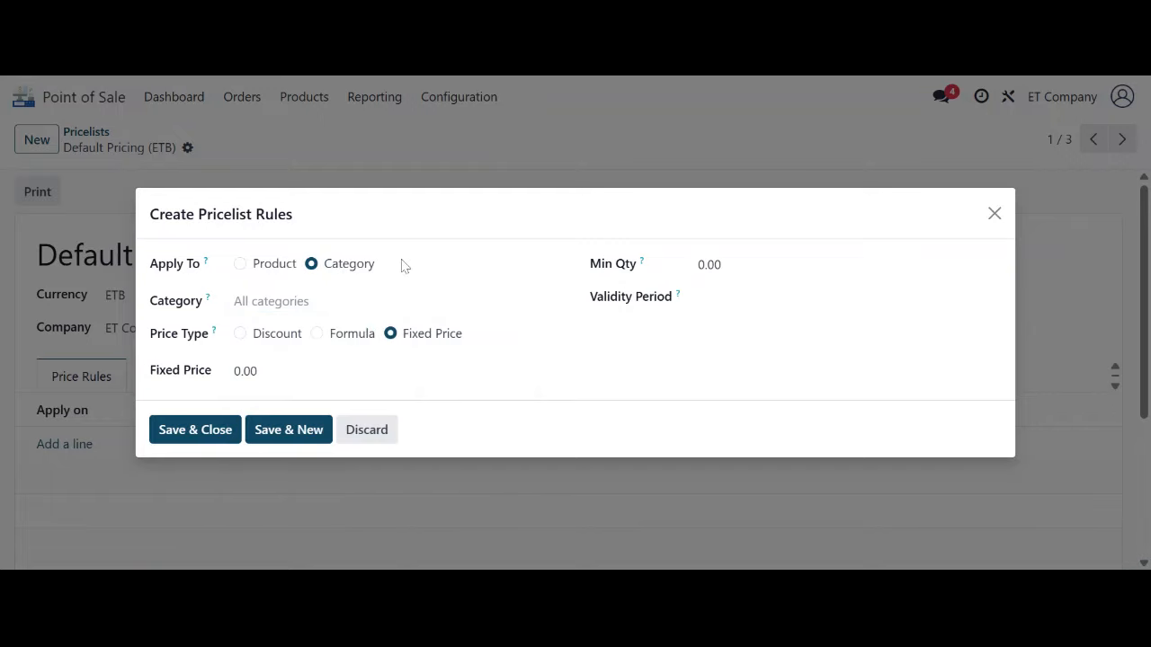
pyautogui.click(272, 274)
pyautogui.click(274, 302)
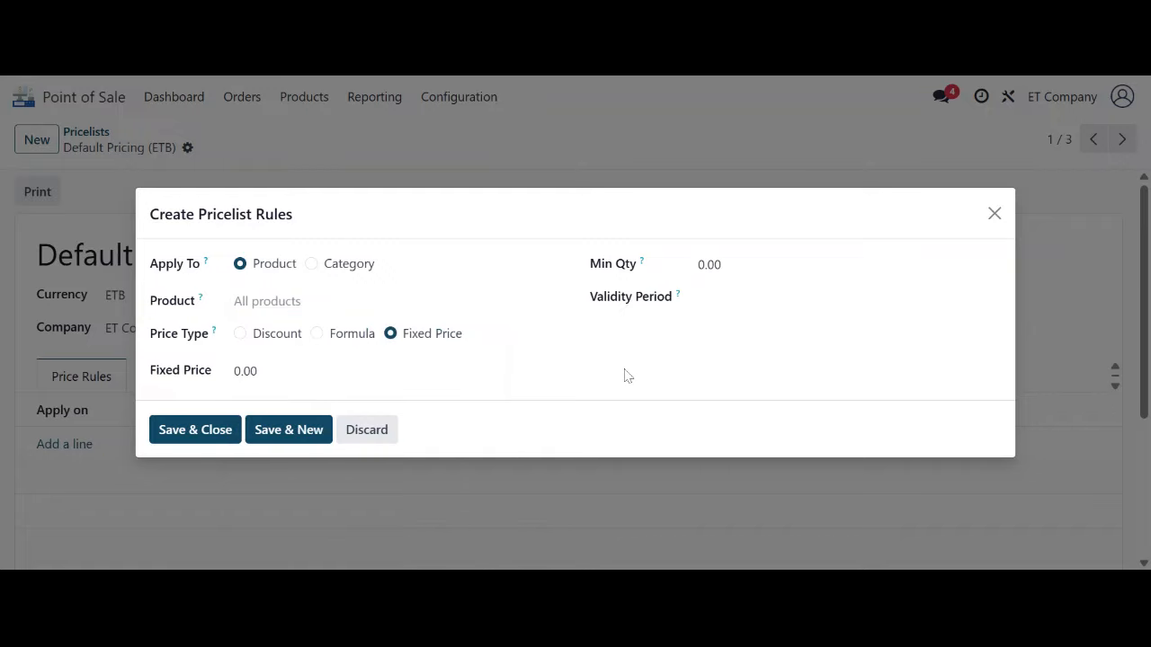
pyautogui.click(601, 383)
pyautogui.click(365, 431)
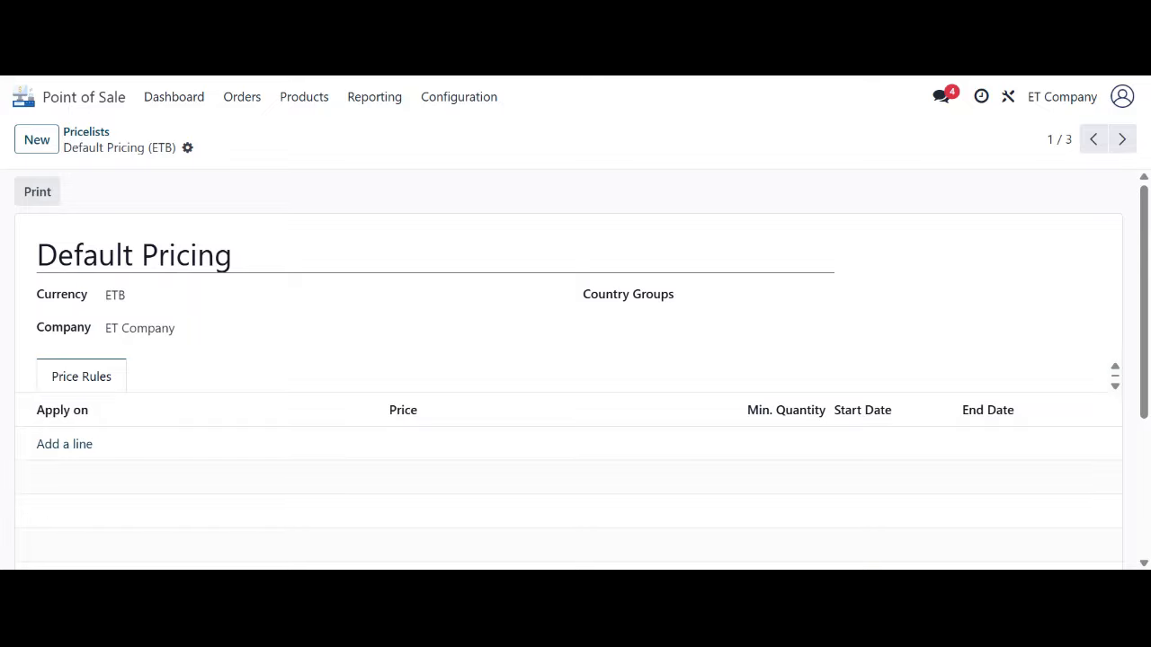
# - Open the Regular Clients pricelist and check which country groups it can be assigned to
pyautogui.click(94, 138)
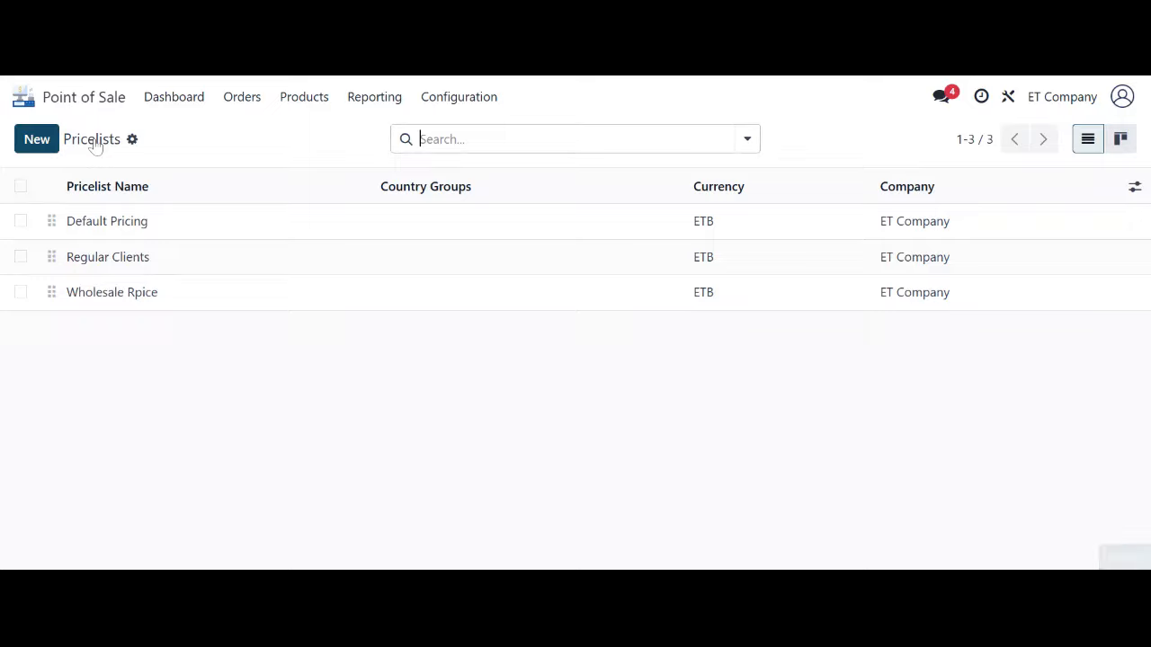
pyautogui.click(134, 258)
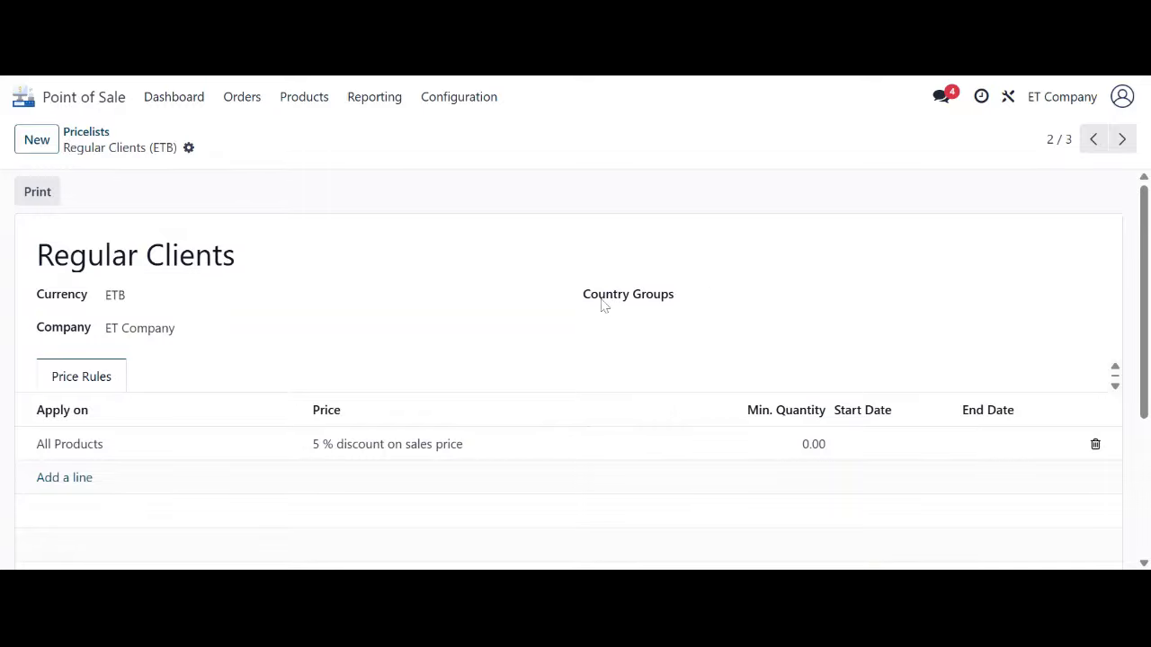
pyautogui.click(755, 296)
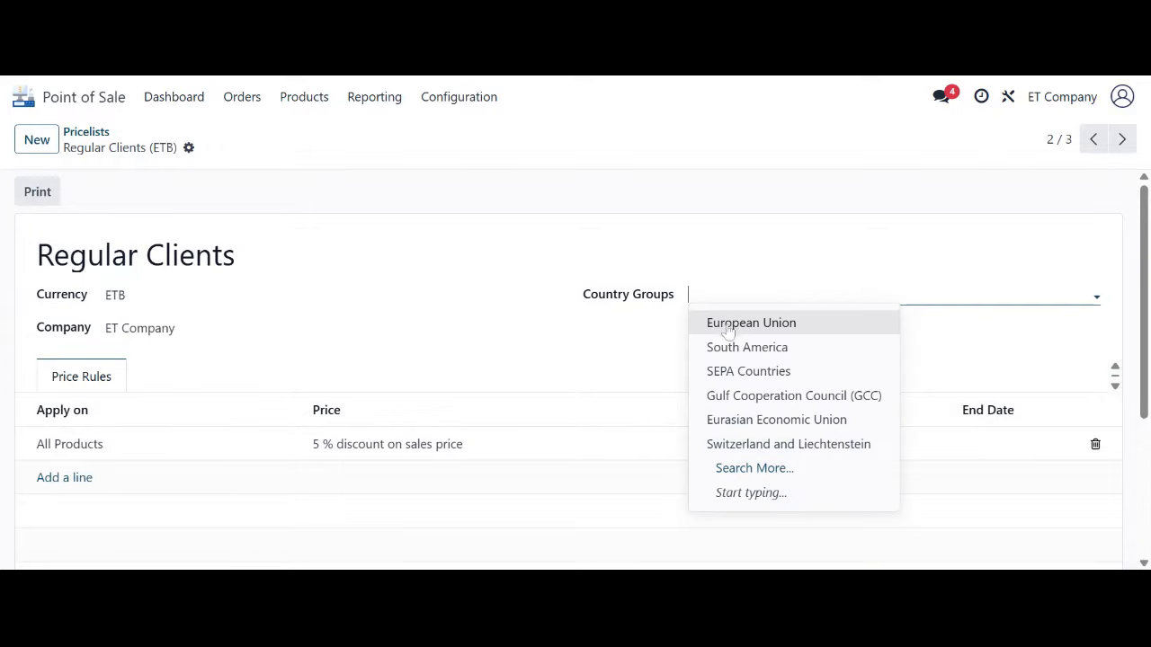
pyautogui.click(648, 324)
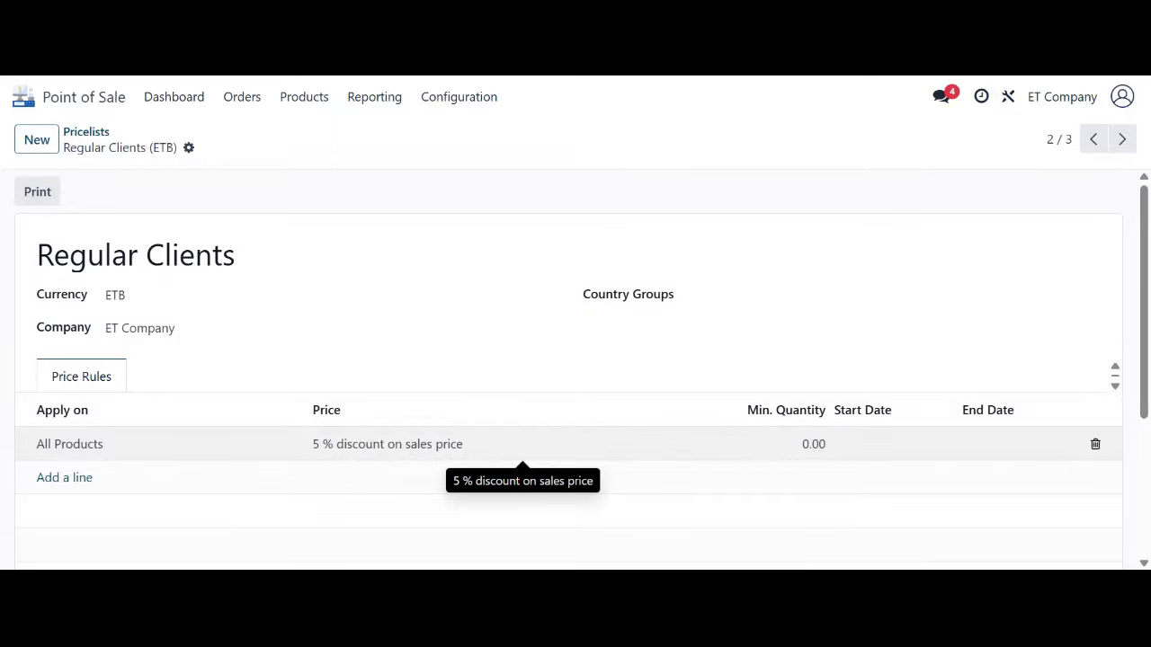
# - Open the All Products discount rule of Regular Clients and set its minimum quantity to 1
pyautogui.click(329, 452)
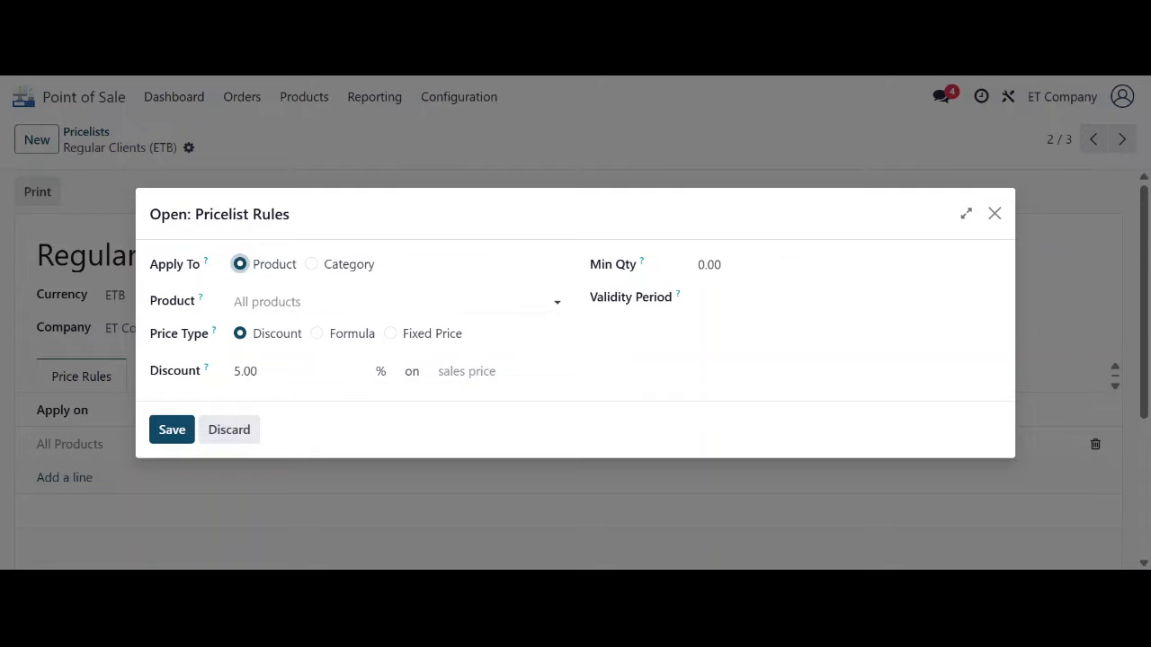
pyautogui.click(387, 302)
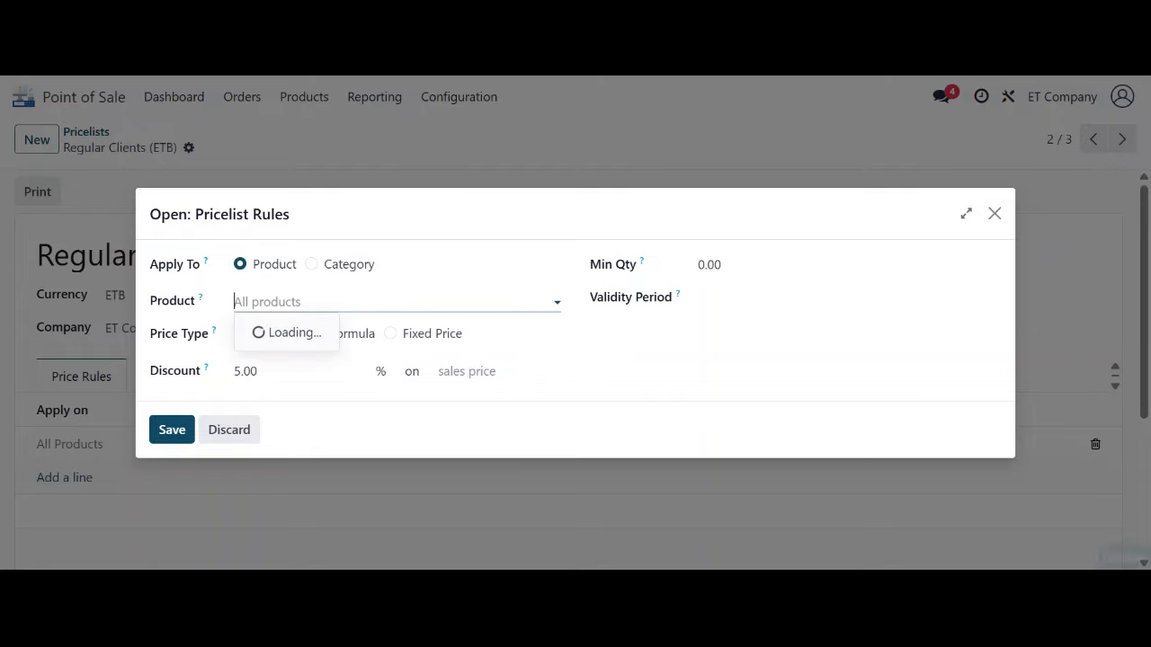
pyautogui.click(602, 338)
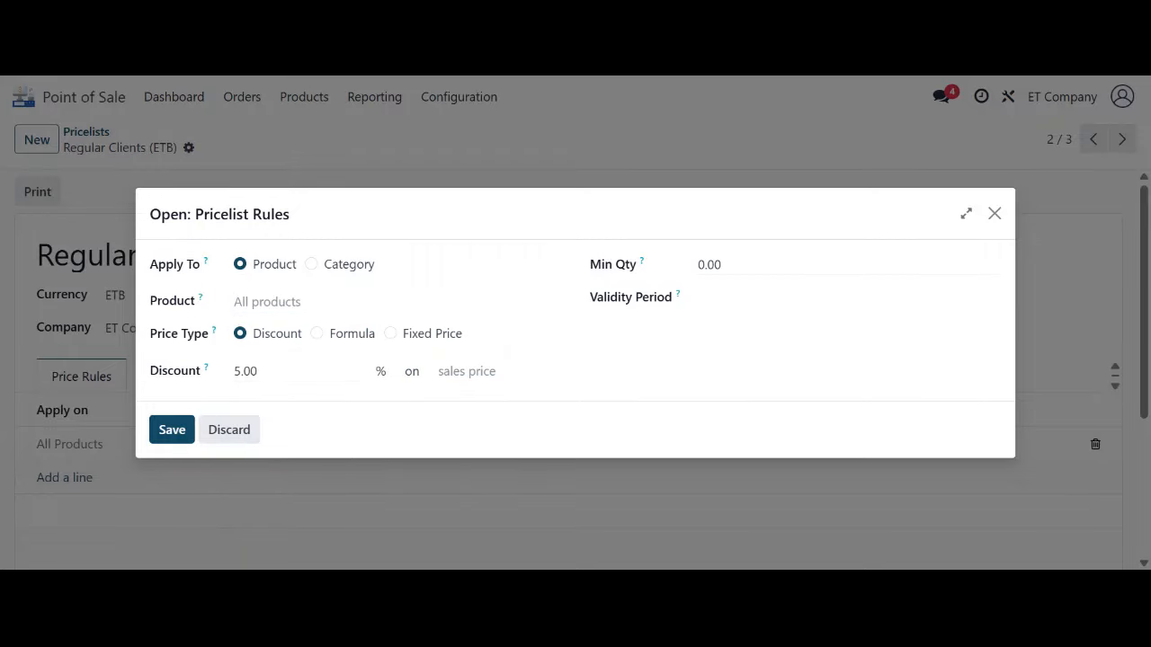
pyautogui.click(756, 264)
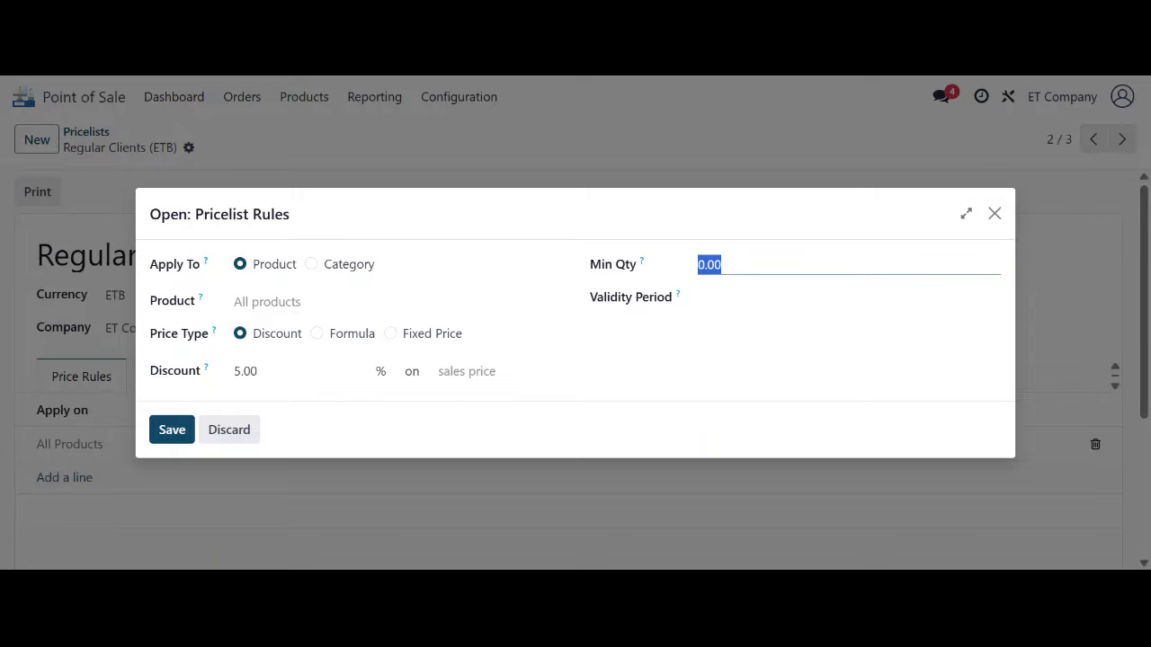
pyautogui.write('2')
pyautogui.click(668, 336)
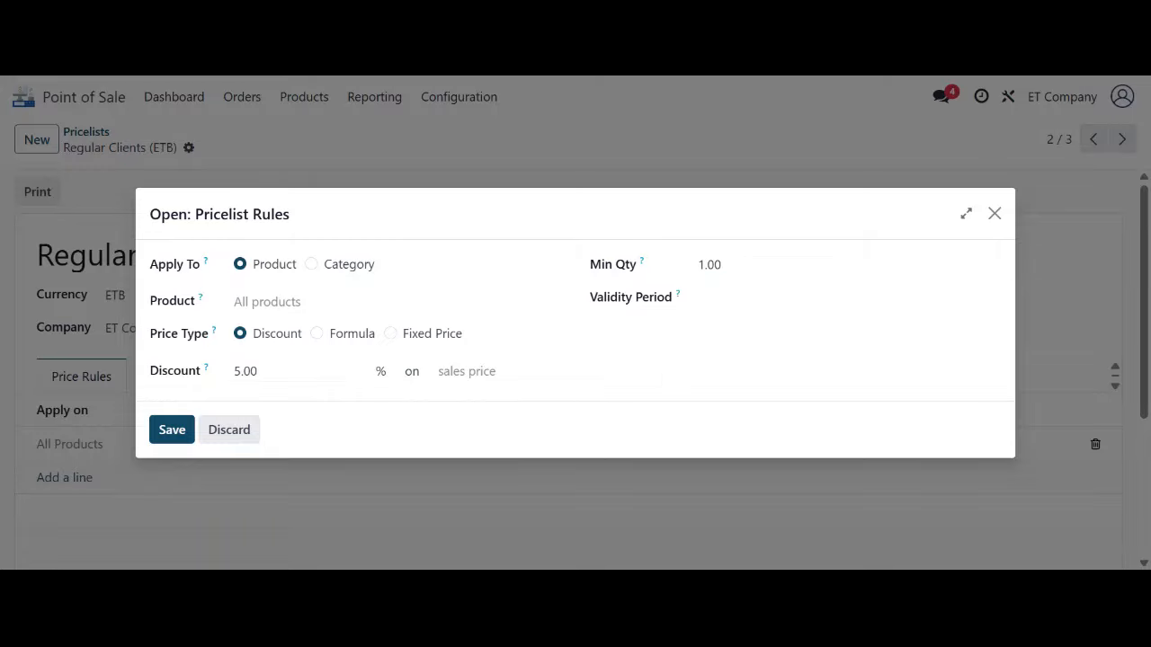
# - Check which pricelists can serve as the basis for the rule's discount, leaving none selected
pyautogui.click(468, 371)
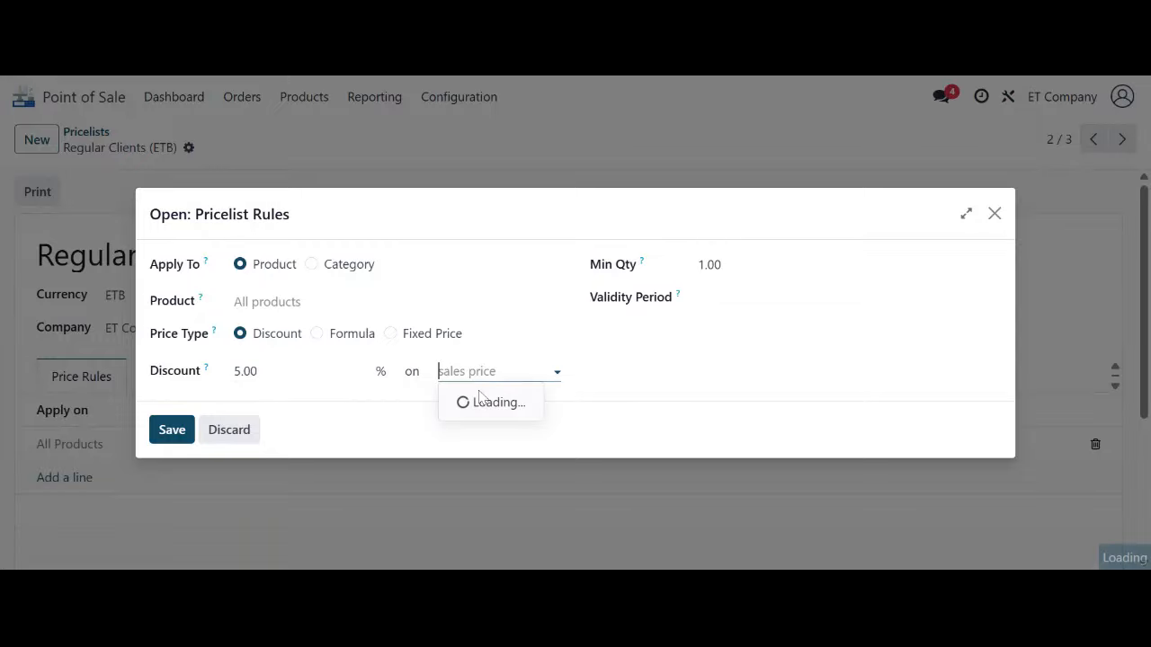
pyautogui.click(403, 408)
pyautogui.click(486, 371)
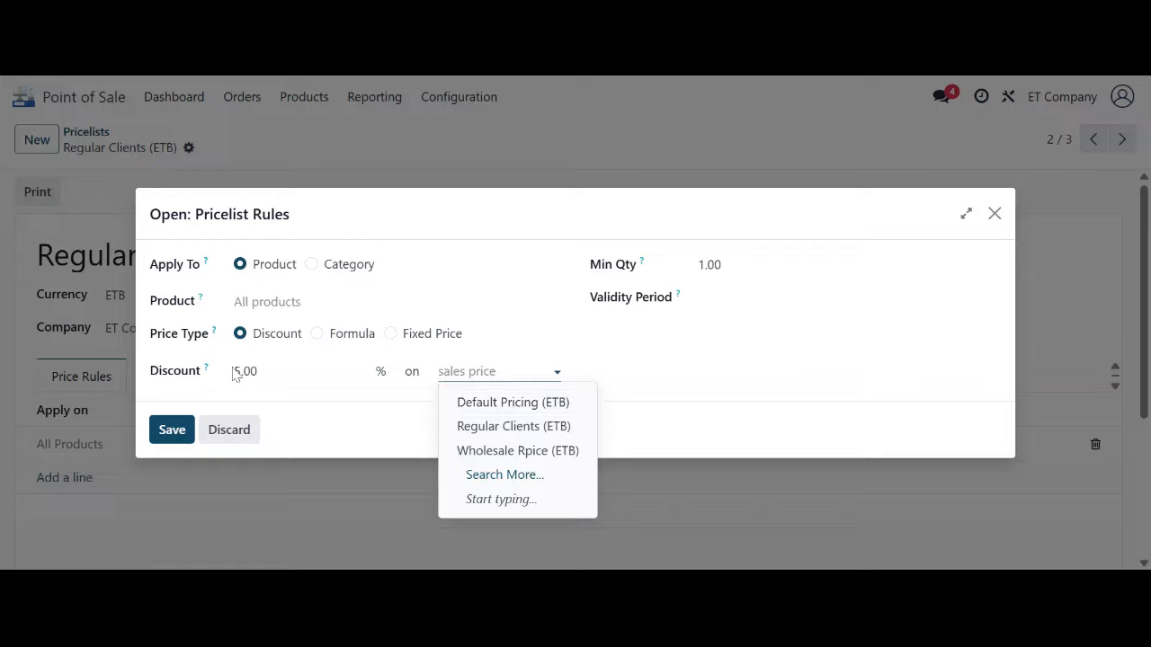
pyautogui.click(359, 416)
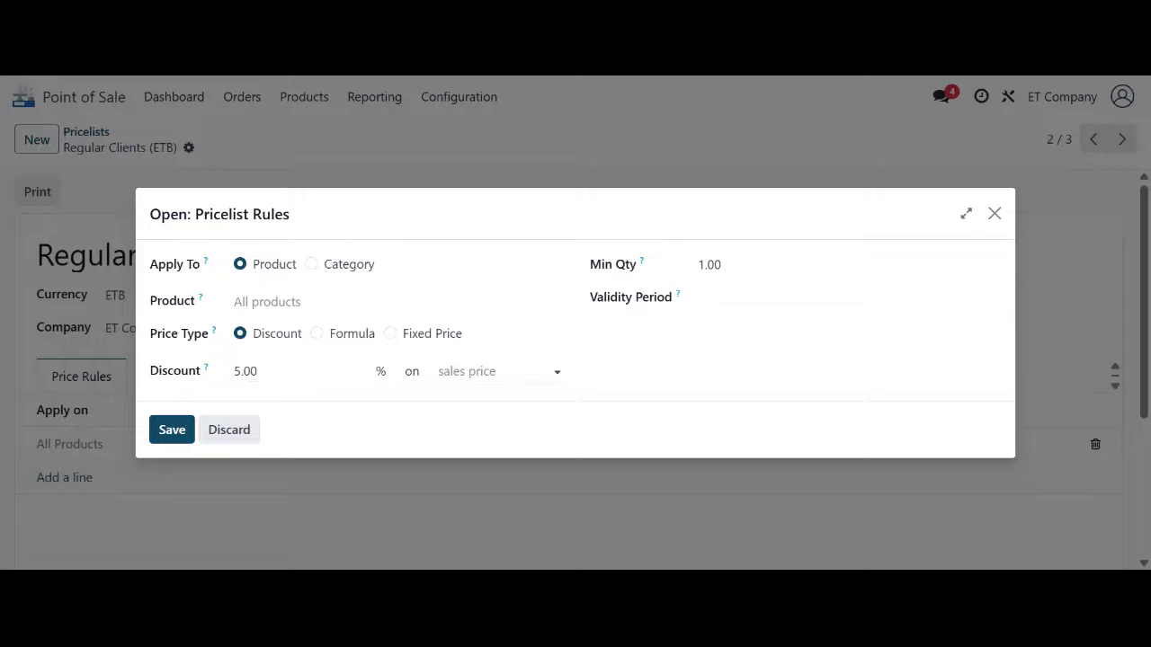
pyautogui.click(496, 371)
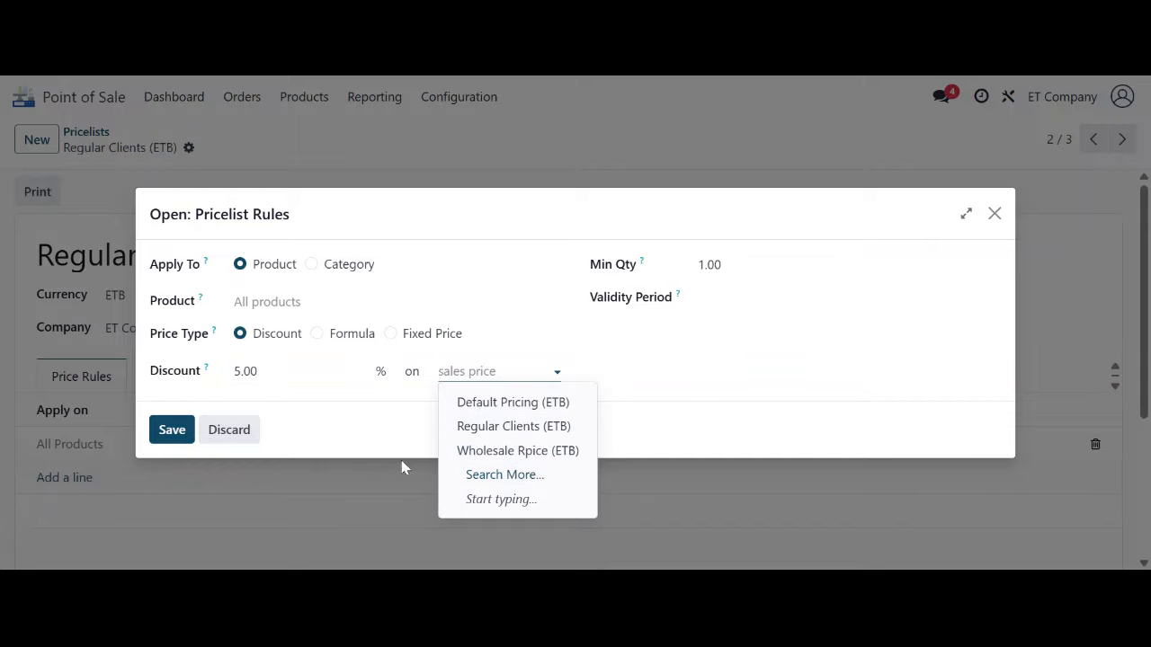
pyautogui.click(348, 437)
# - Try the Formula price type for the rule, basing it on Other Pricelist, Cost and Sales Price in turn
pyautogui.click(345, 336)
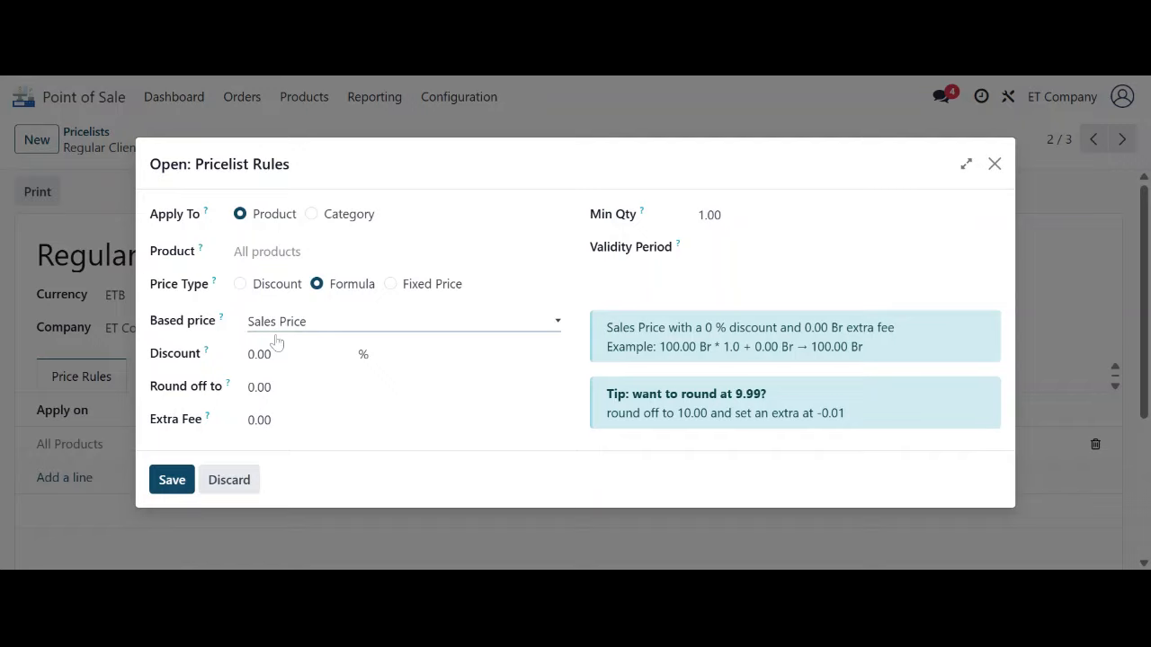
pyautogui.click(277, 374)
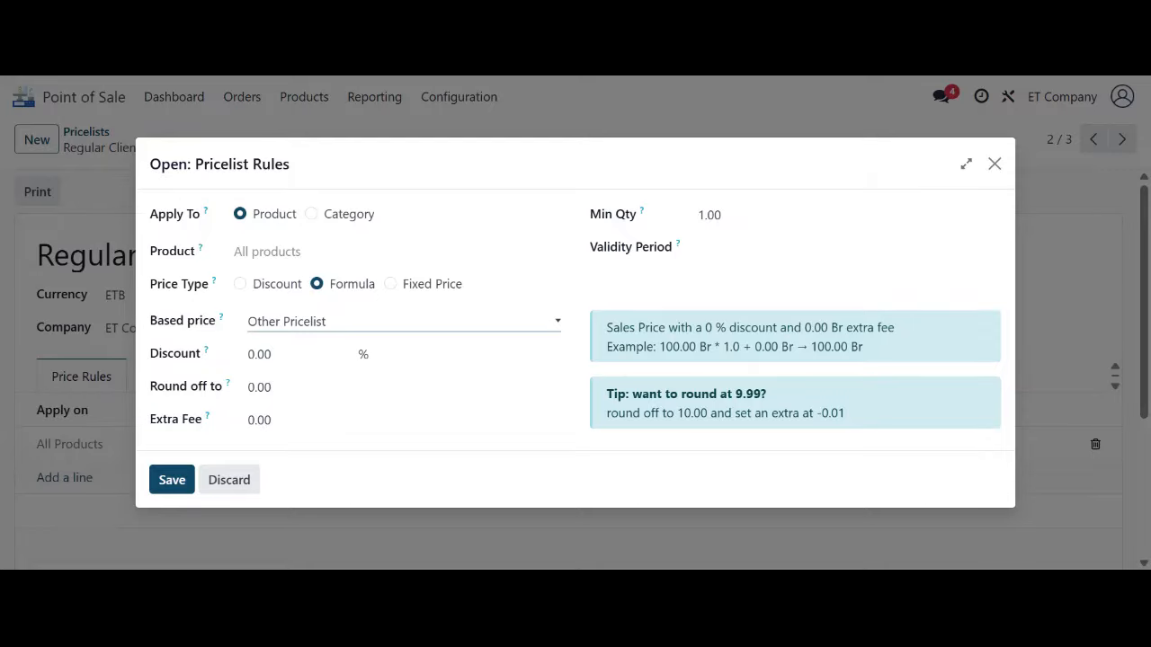
pyautogui.click(359, 338)
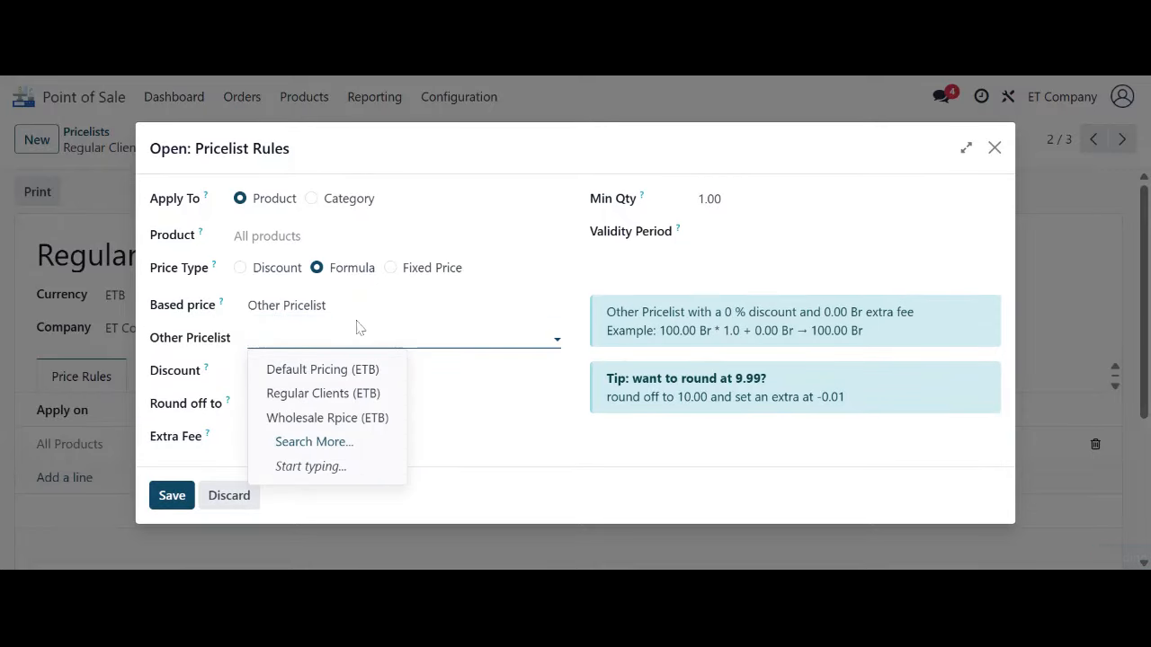
pyautogui.click(318, 311)
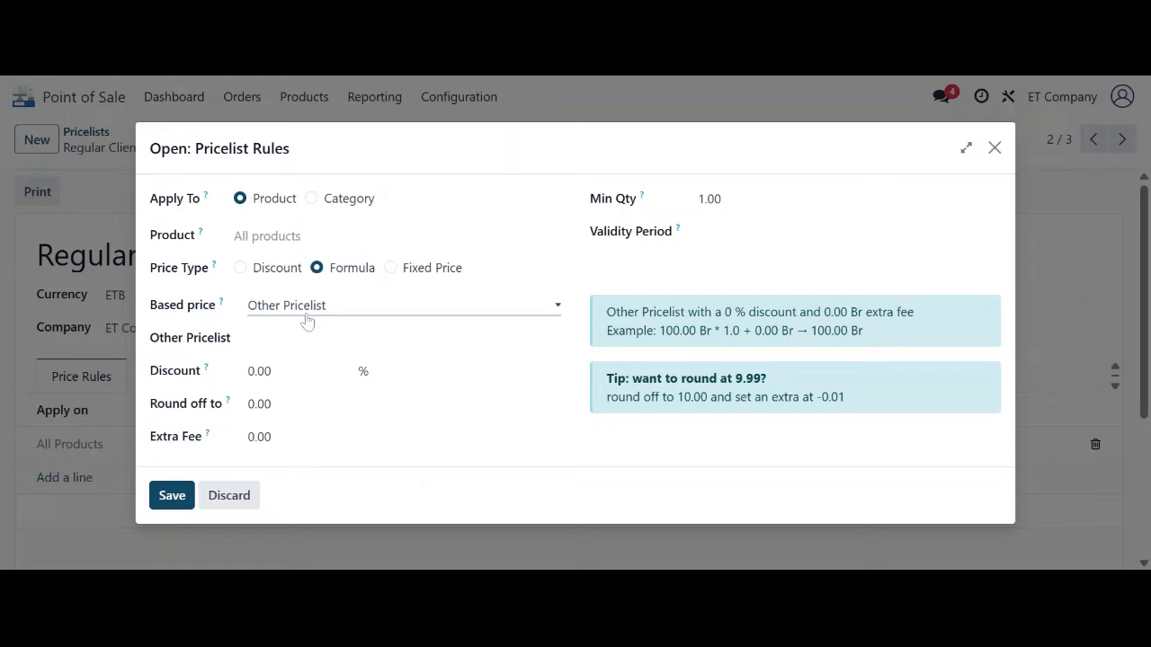
pyautogui.click(279, 328)
pyautogui.click(303, 324)
pyautogui.click(304, 345)
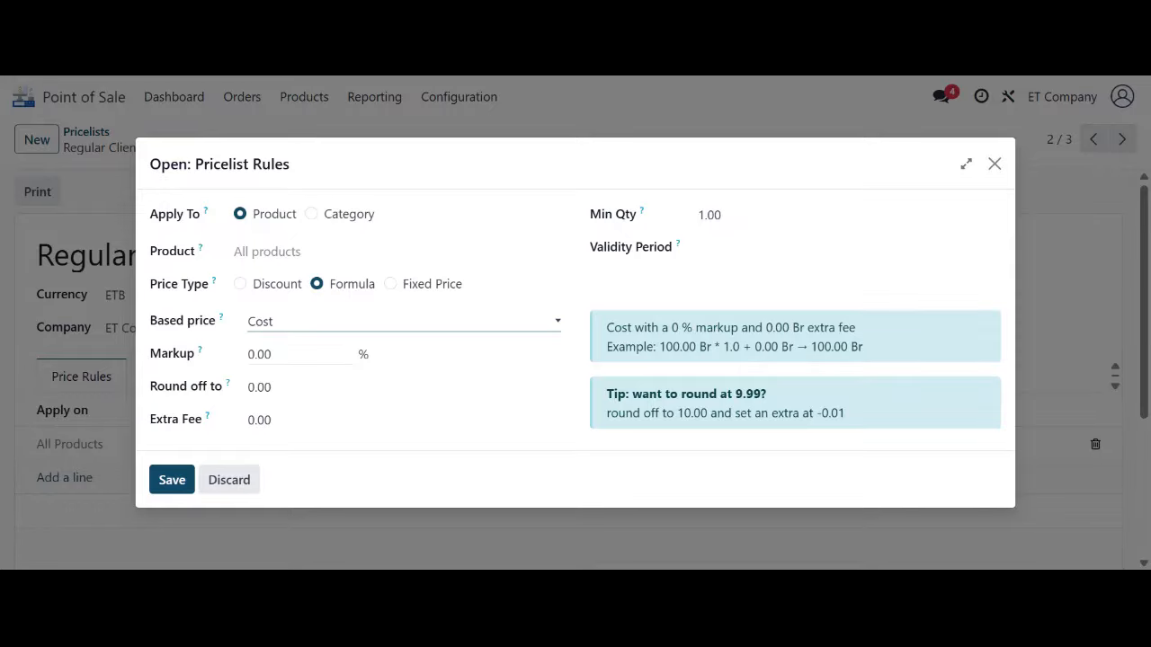
pyautogui.click(303, 340)
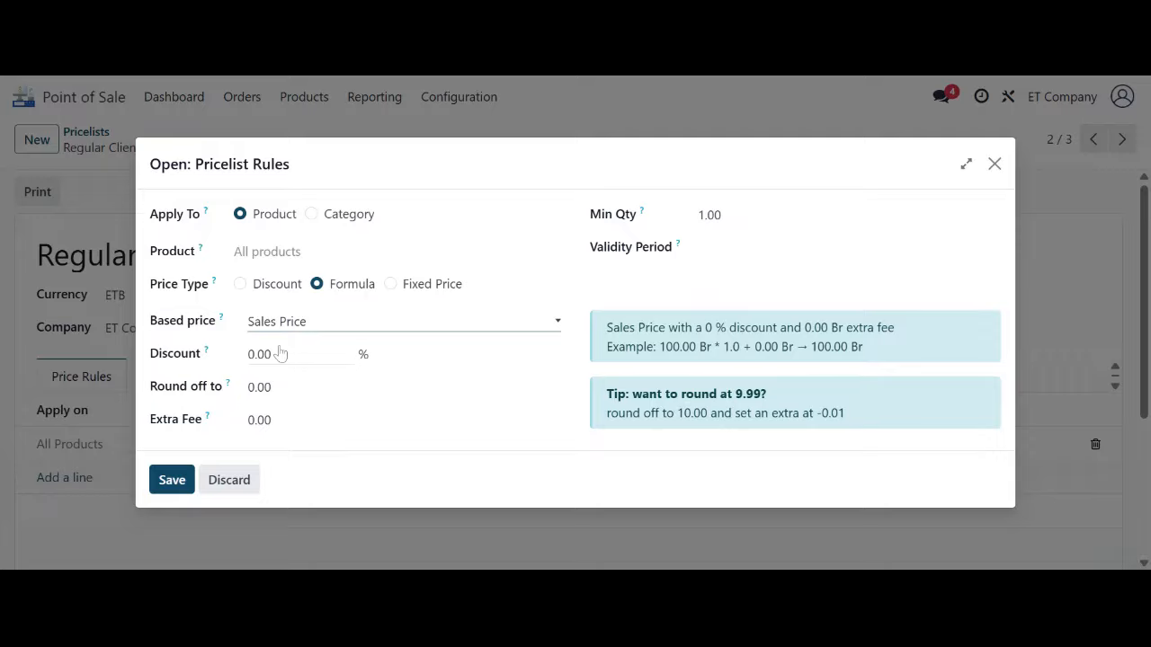
# - Look through the formula's discount, rounding and extra fee fields, and try the Fixed Price type without entering a price
pyautogui.doubleClick(269, 354)
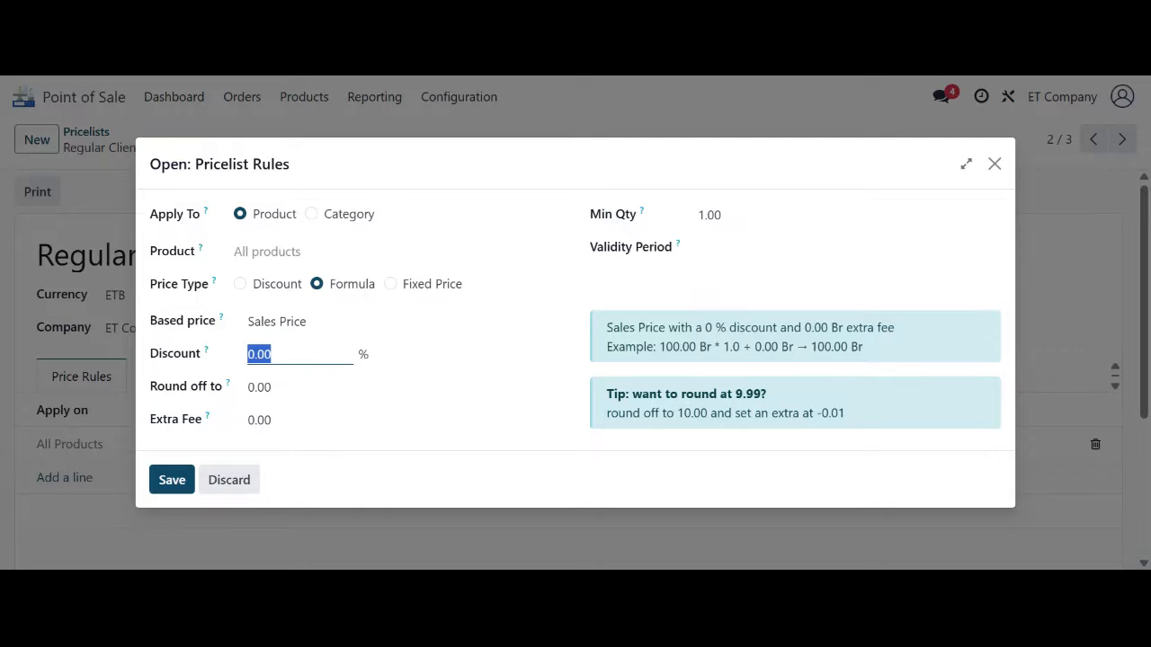
pyautogui.press('Tab')
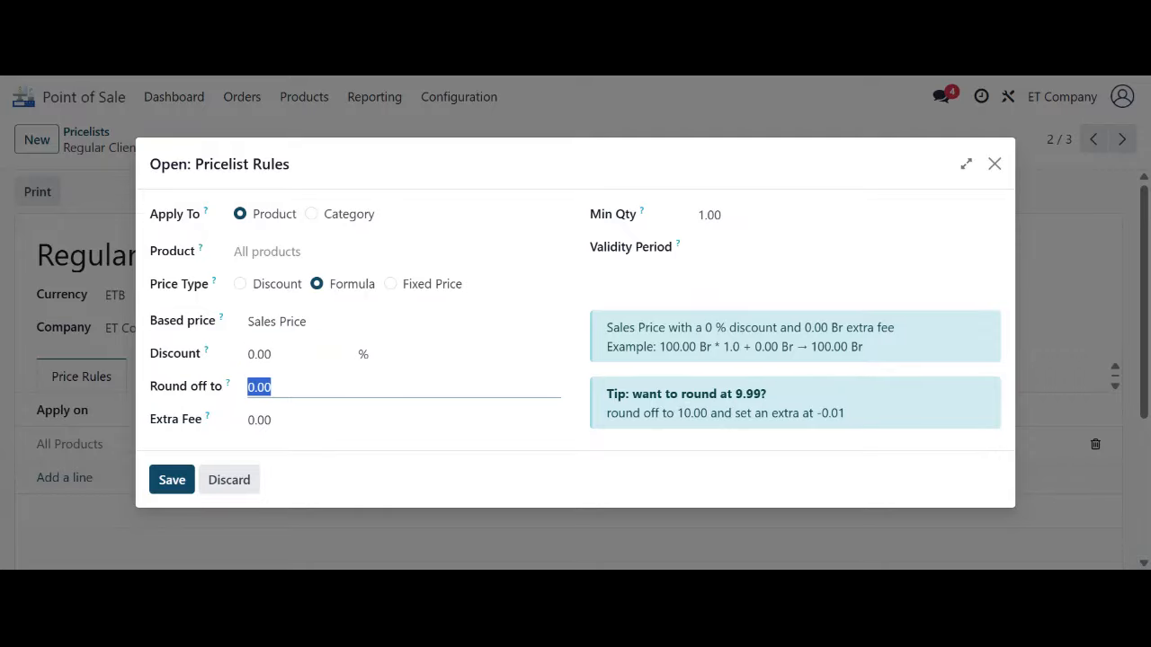
pyautogui.press('Tab')
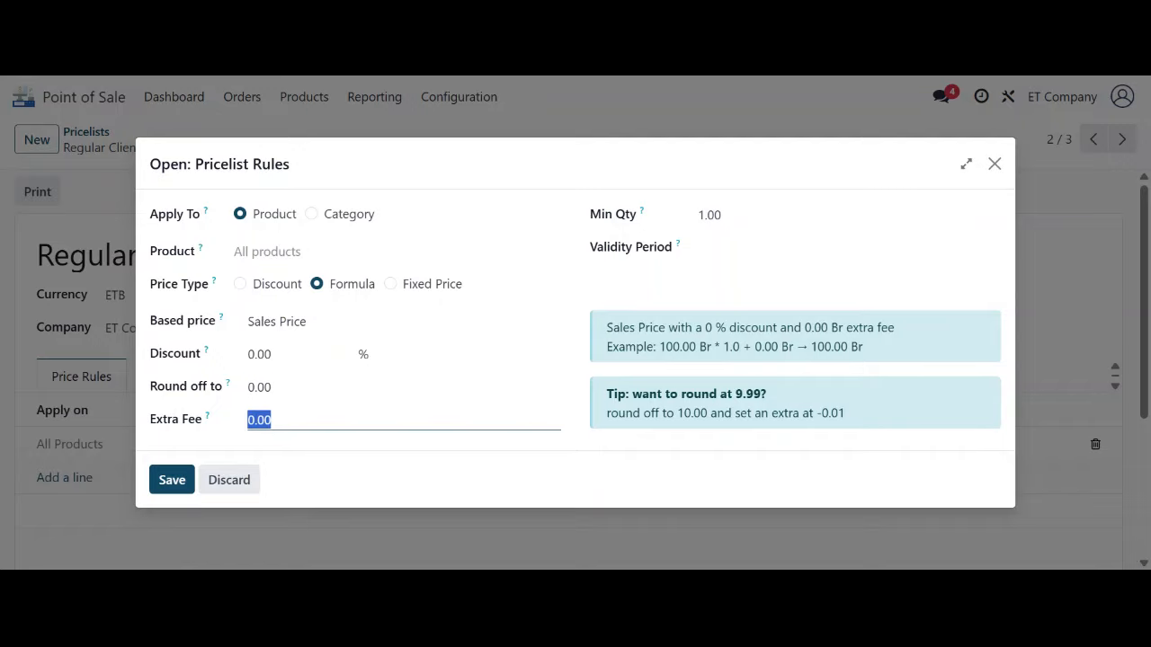
pyautogui.click(424, 293)
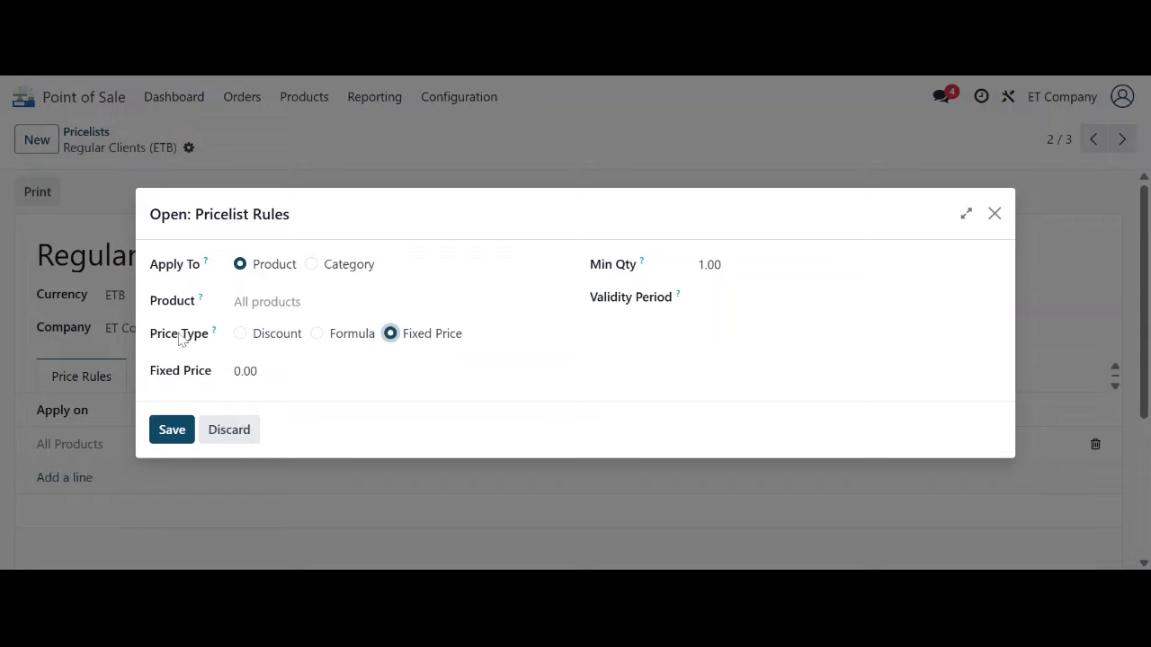
pyautogui.click(268, 368)
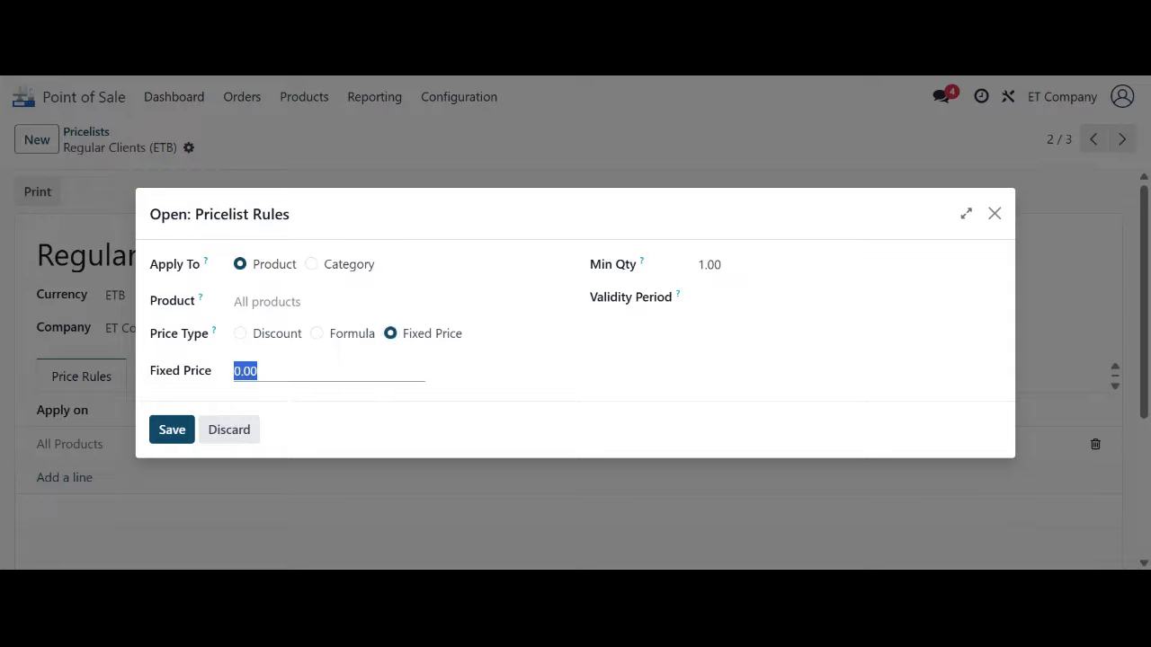
# - Return the rule to the Discount type at 5% and save it together with the Regular Clients pricelist
pyautogui.click(282, 338)
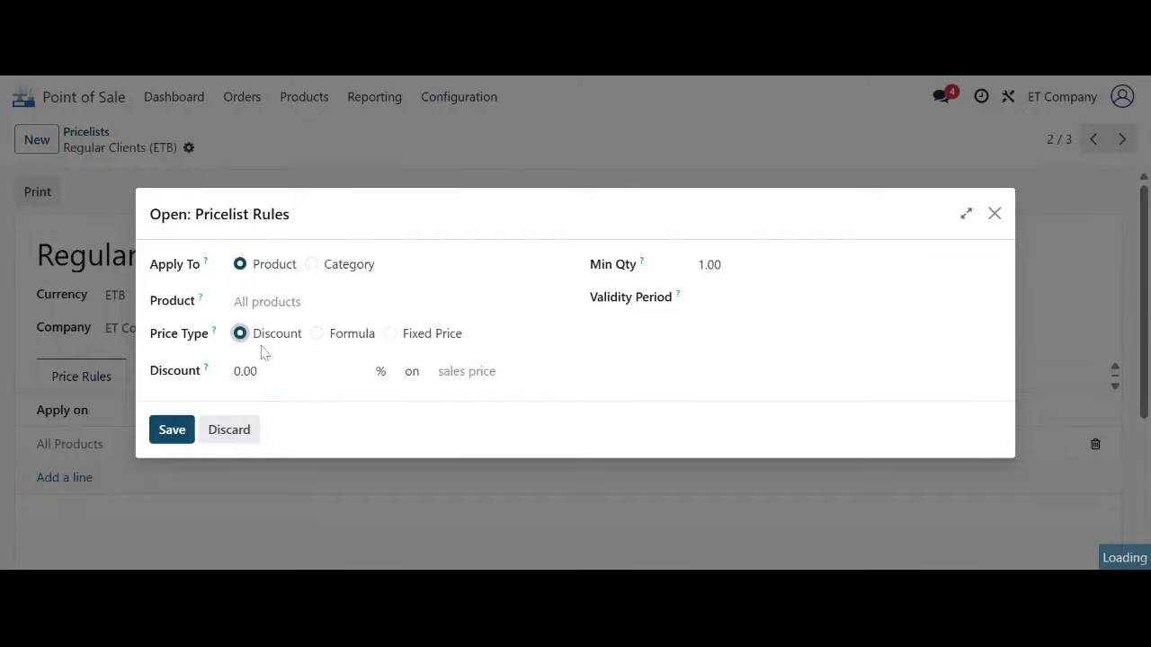
pyautogui.click(294, 372)
pyautogui.write('5')
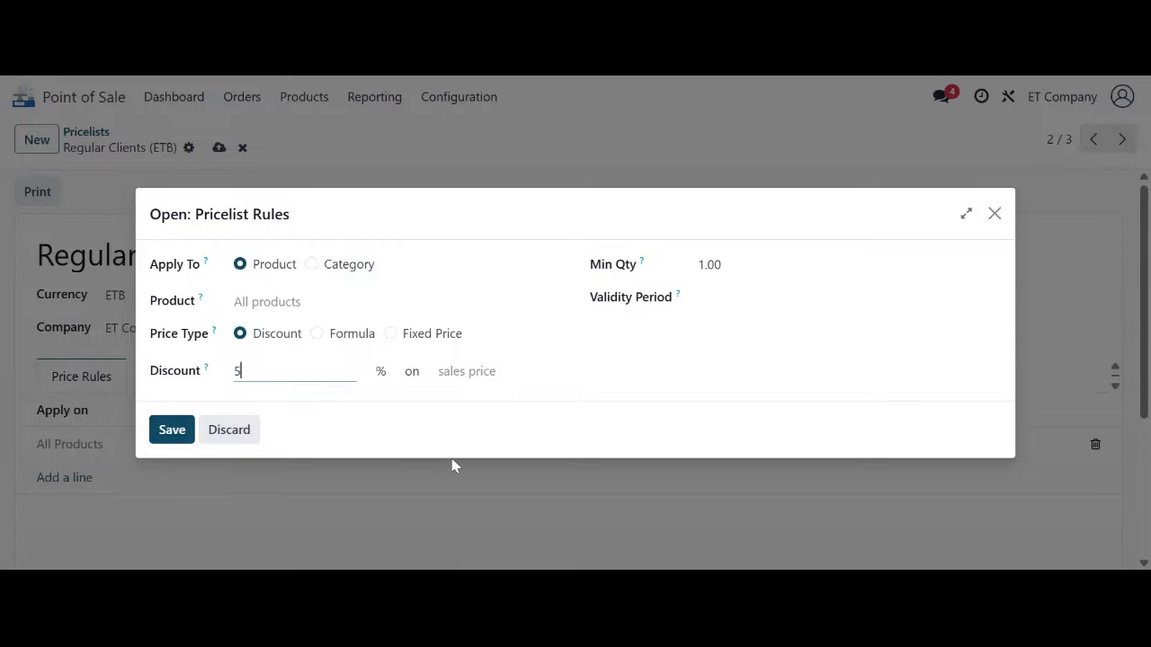
pyautogui.click(172, 430)
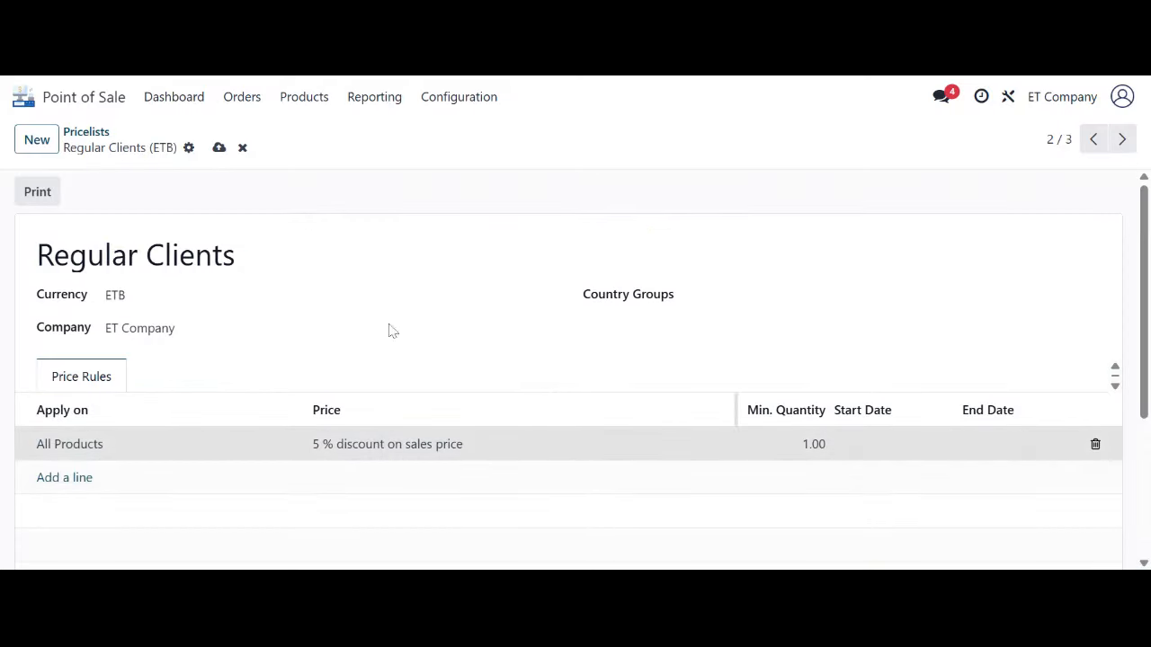
pyautogui.click(220, 150)
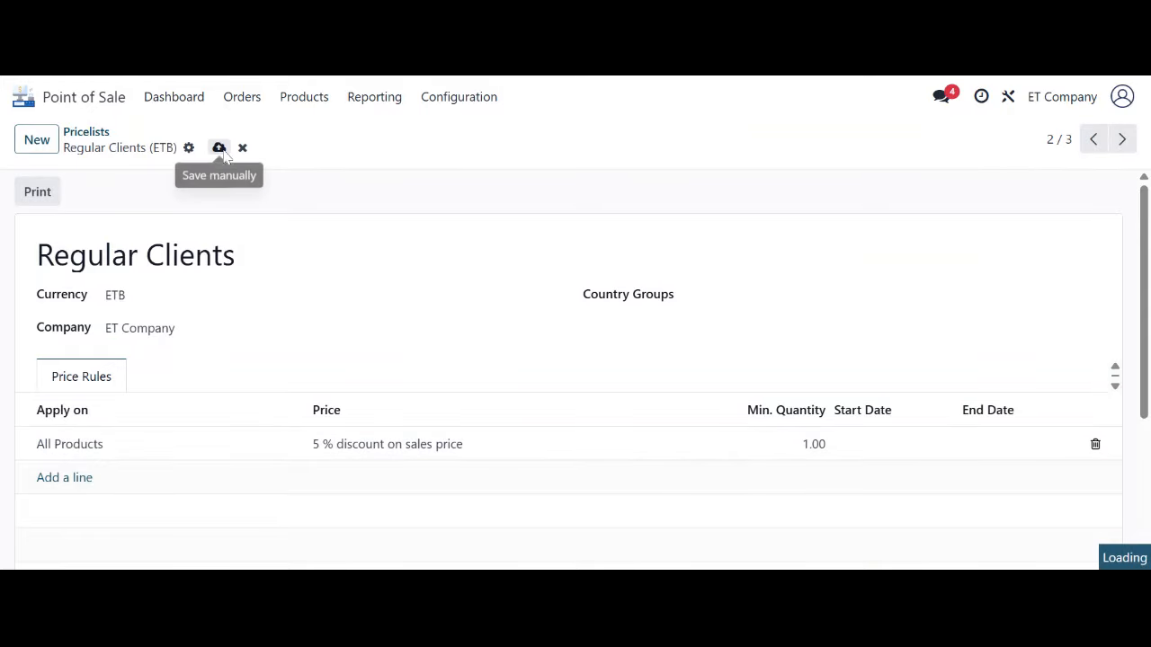
# - Open the Deco Addict customer record and check which pricelist is assigned in its sales settings
pyautogui.click(99, 135)
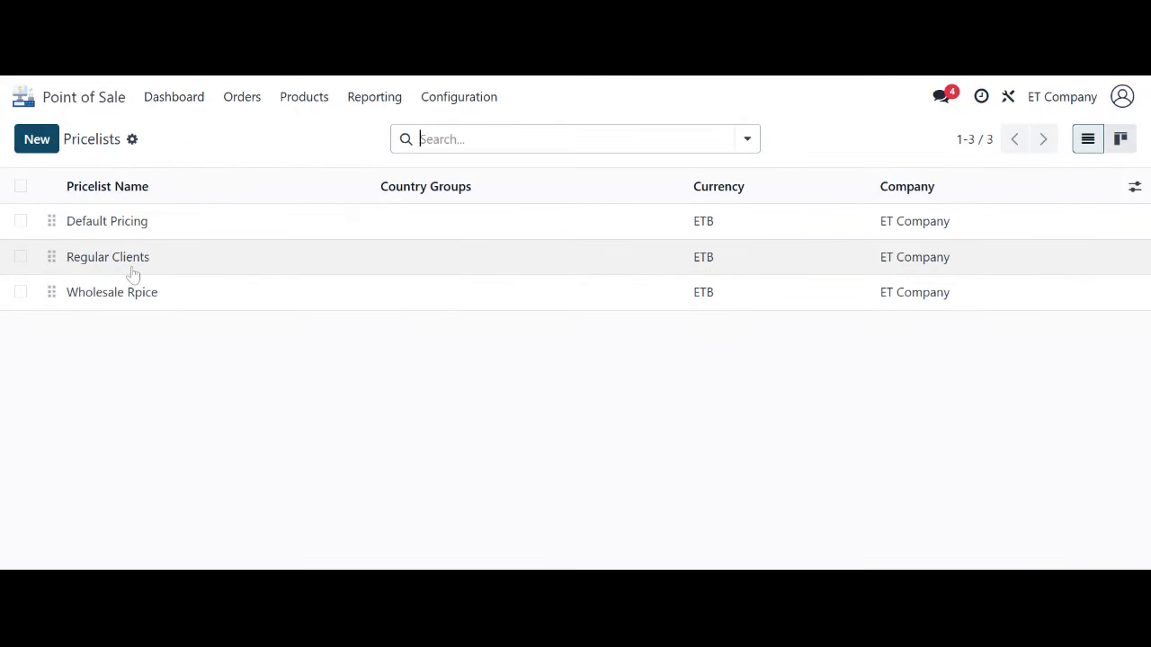
pyautogui.click(304, 99)
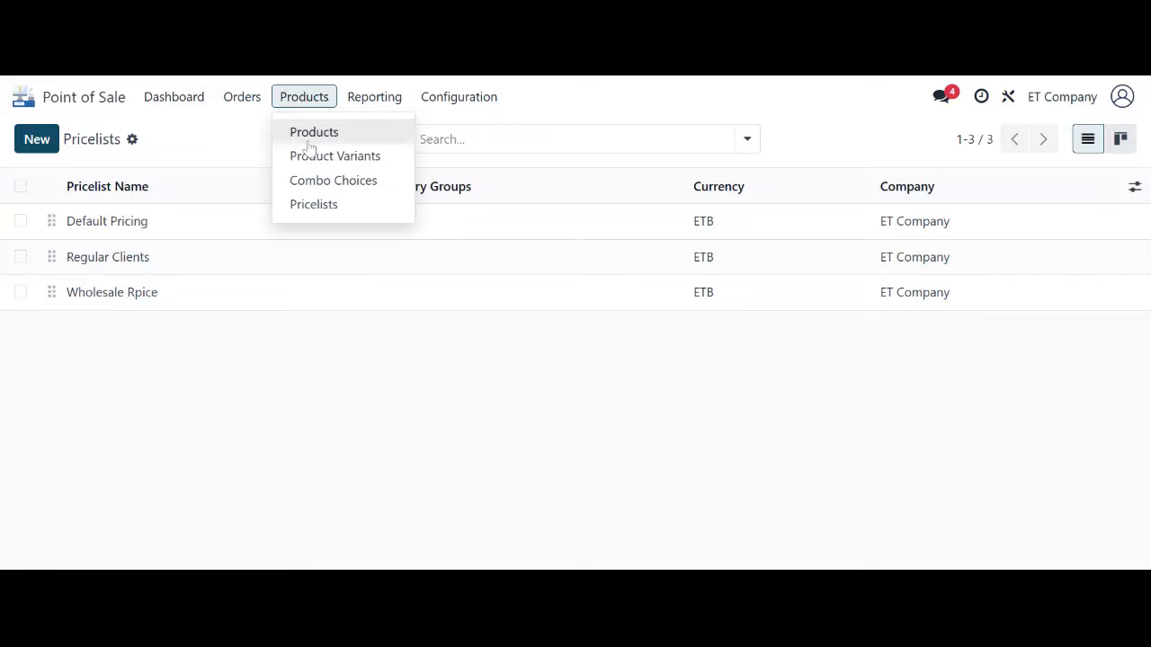
pyautogui.click(245, 106)
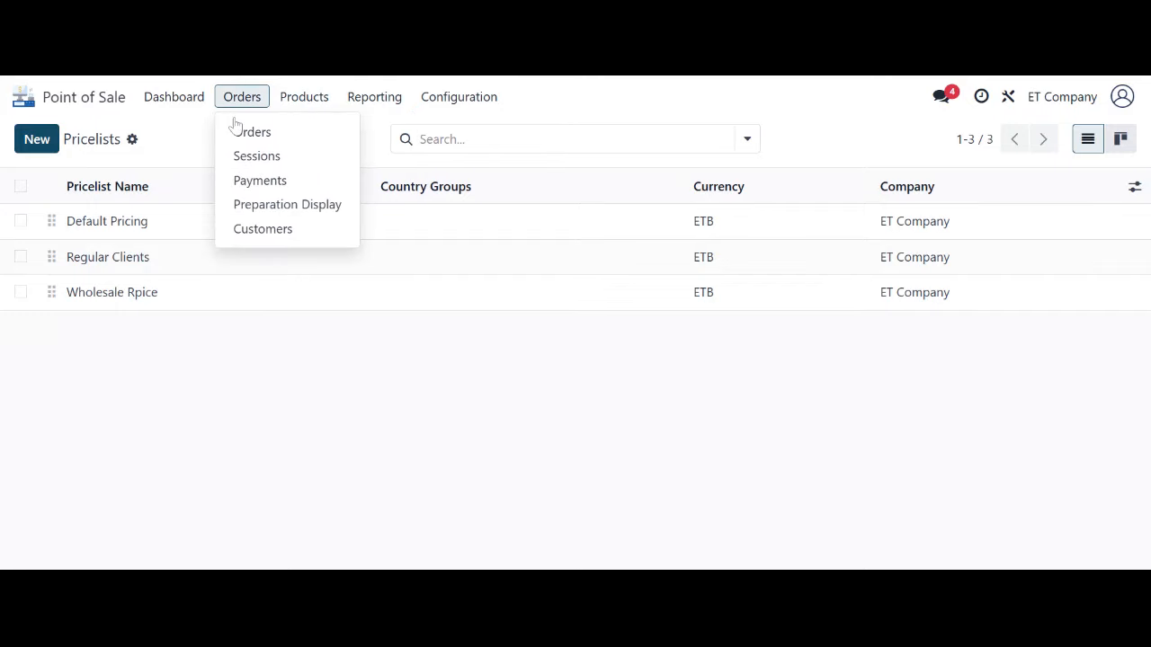
pyautogui.click(260, 229)
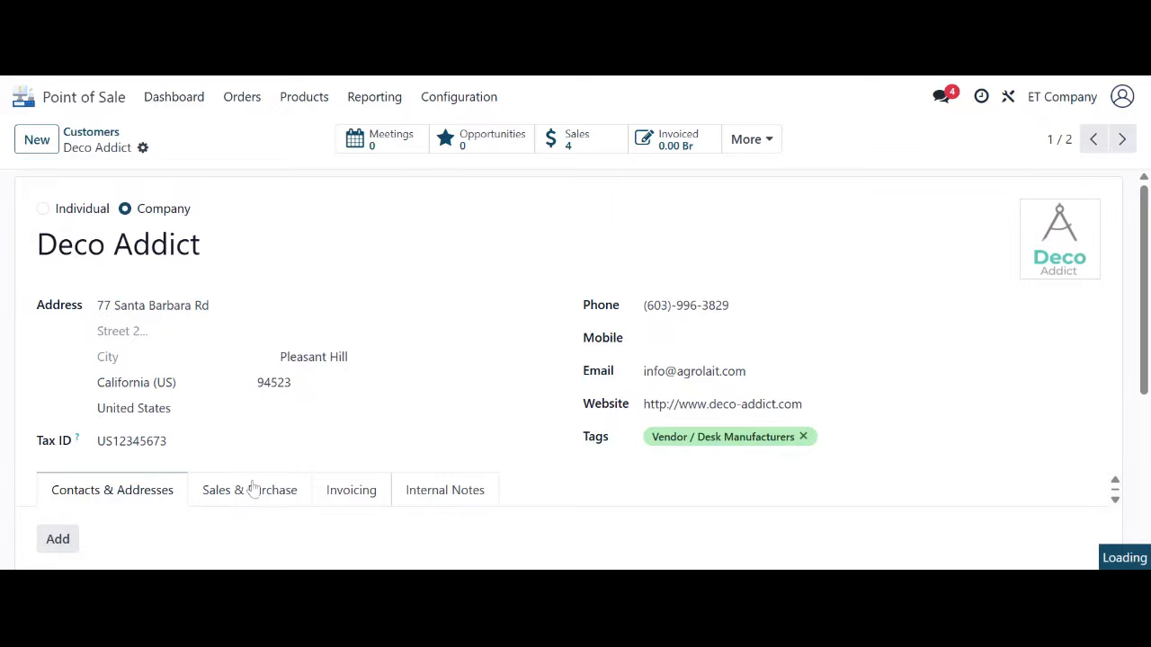
pyautogui.click(252, 490)
pyautogui.scroll(-3, 251, 490)
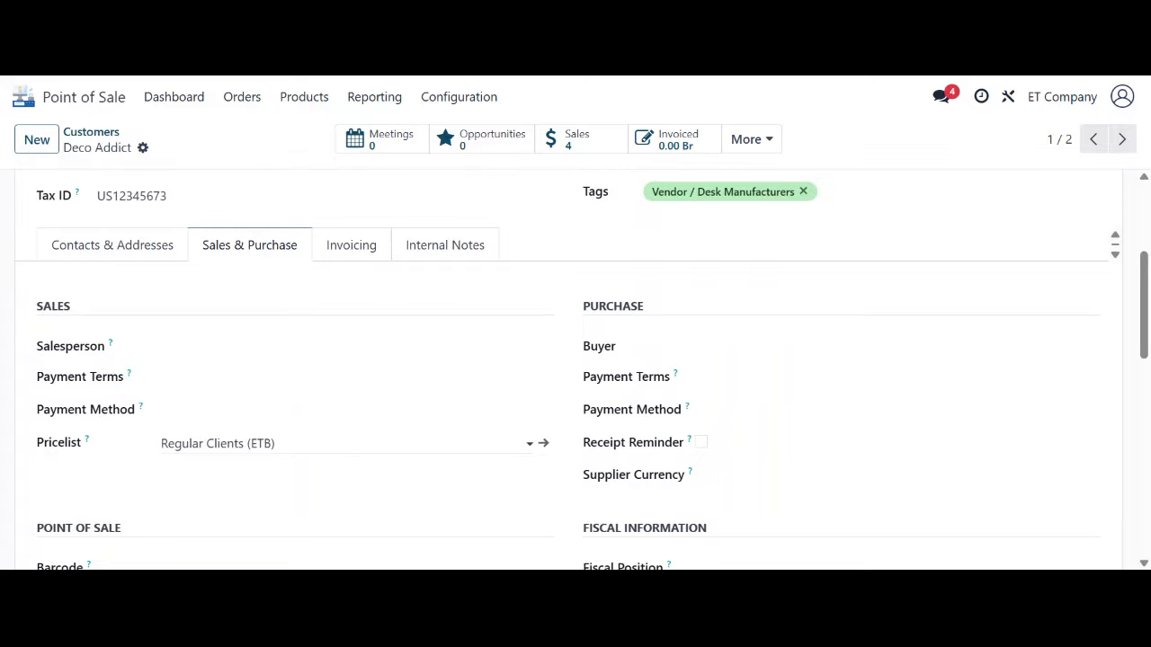
# - Open the Wholesale Rpice pricelist and correct its name to Wholesale Price
pyautogui.click(244, 101)
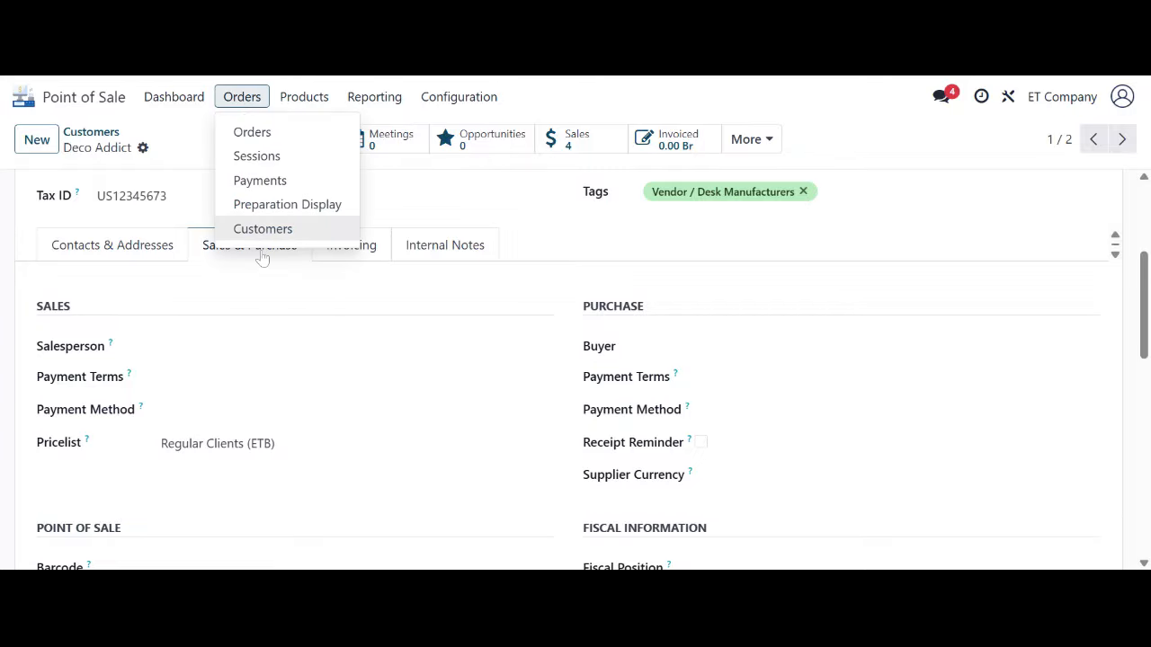
pyautogui.moveTo(303, 113)
pyautogui.click(303, 202)
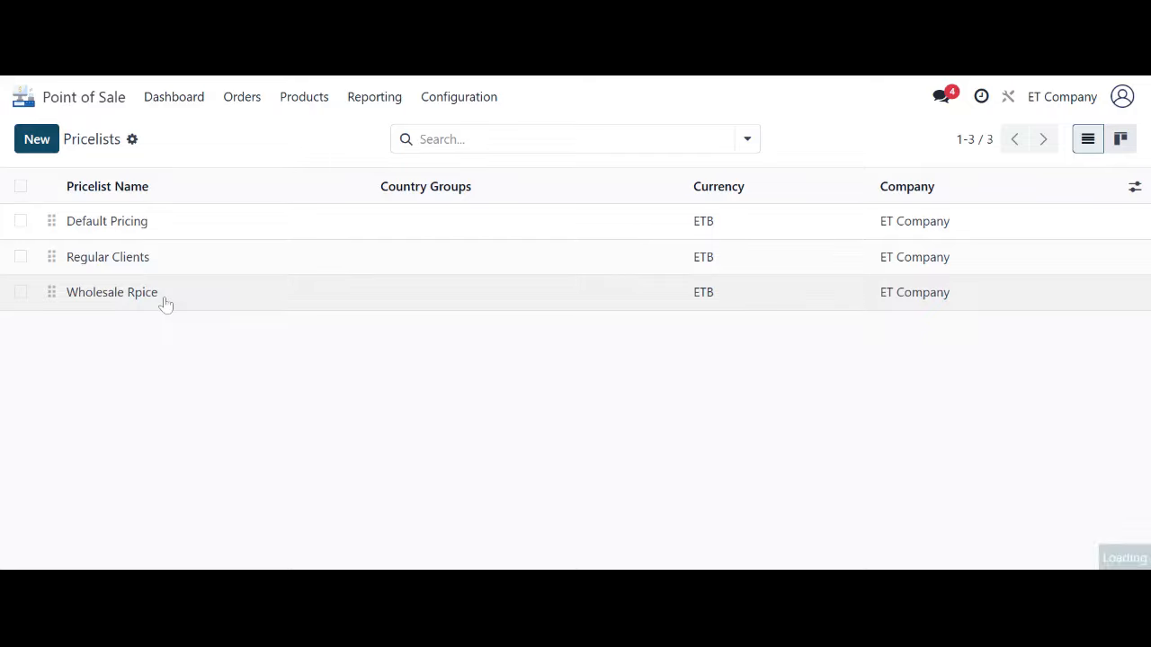
pyautogui.click(138, 304)
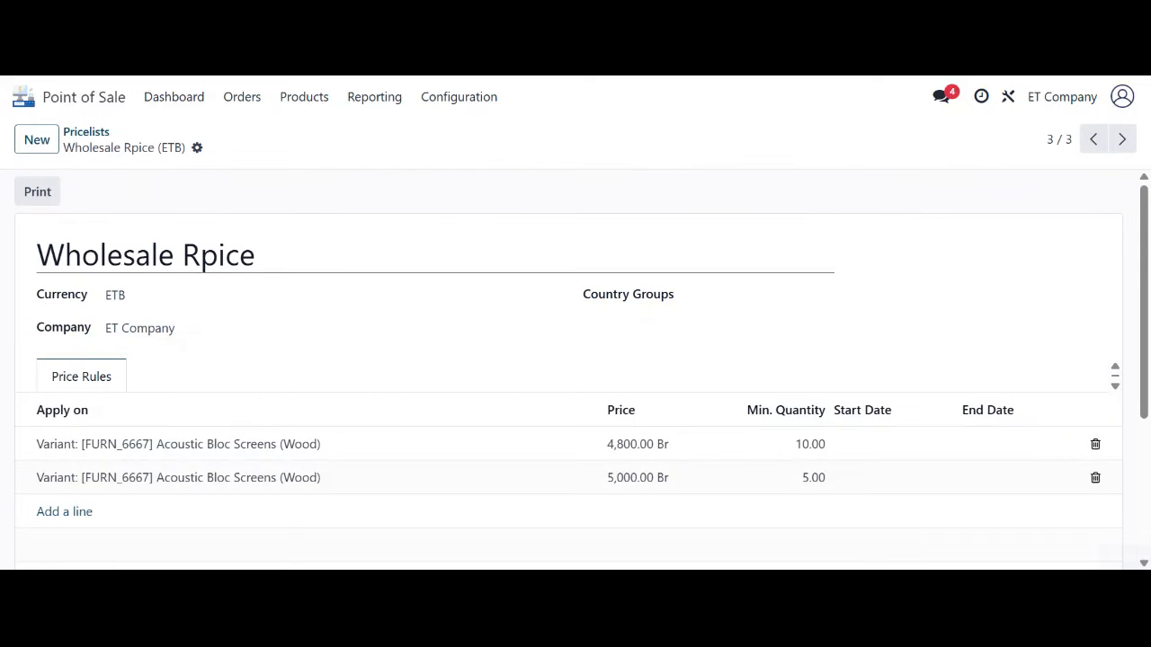
pyautogui.click(217, 254)
pyautogui.press('BackSpace')
pyautogui.press('BackSpace')
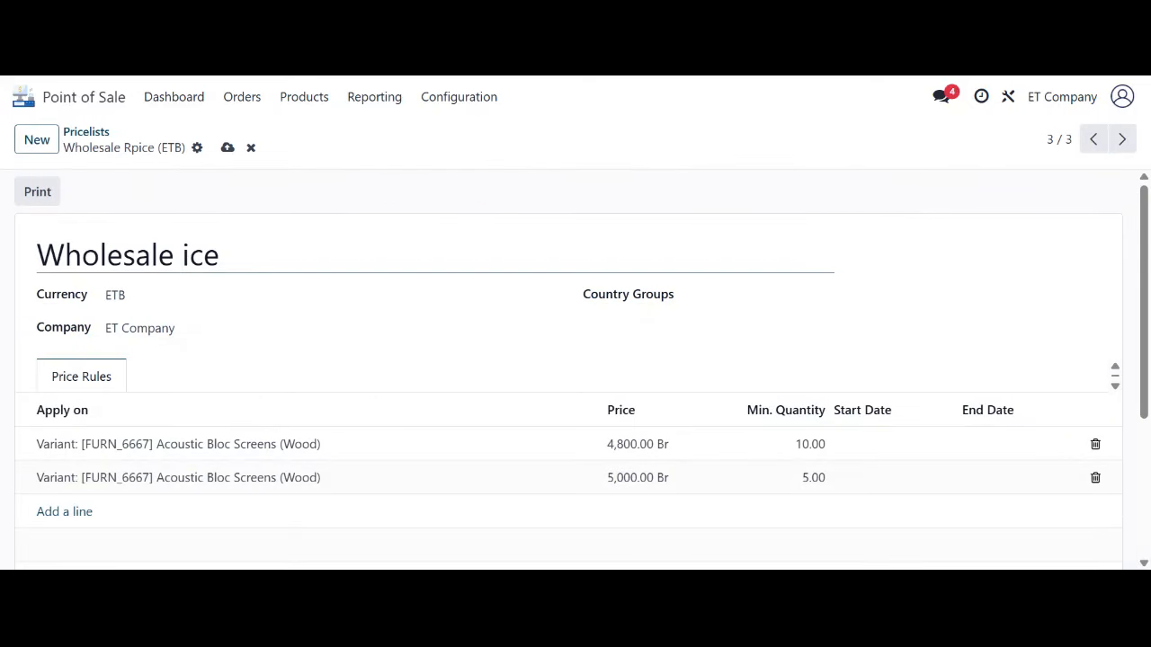
pyautogui.write('Pr')
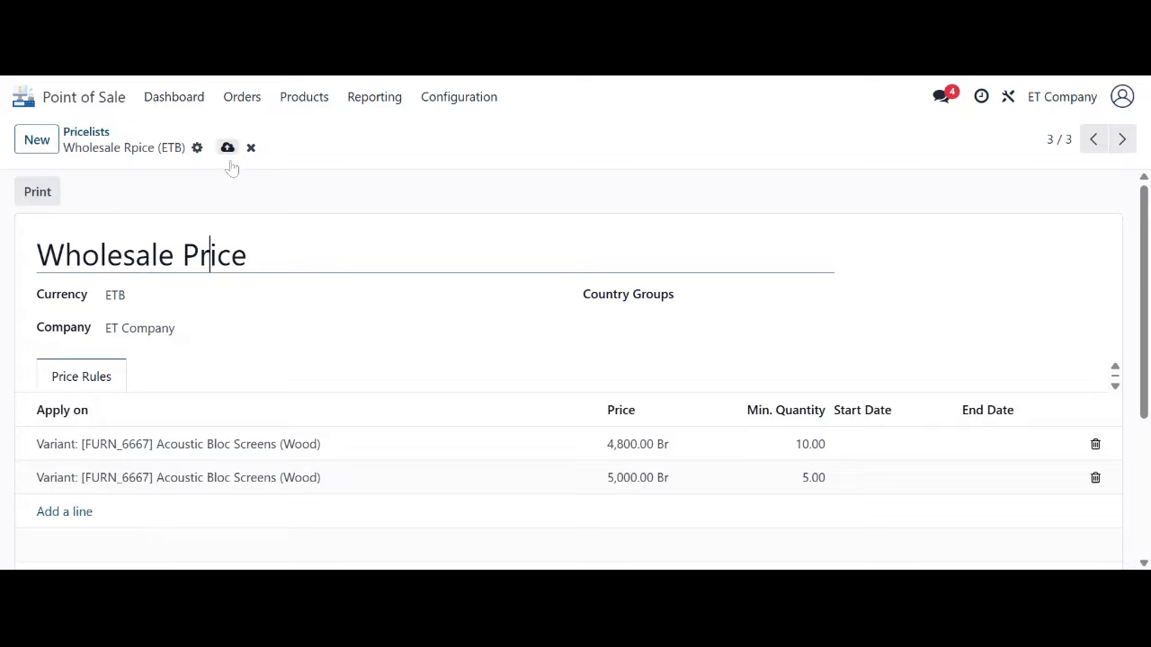
# - Examine the Acoustic Bloc Screens (Wood) rule that has a minimum quantity of 5, and discard the rule dialog
pyautogui.scroll(-1, 196, 356)
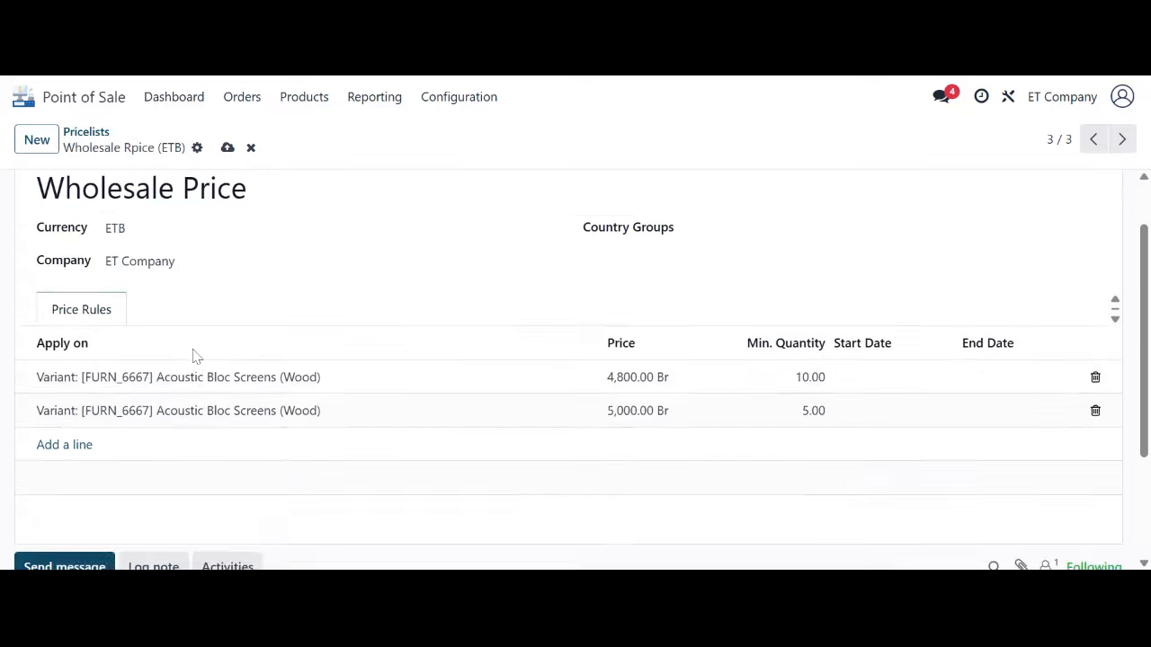
pyautogui.scroll(-1, 196, 356)
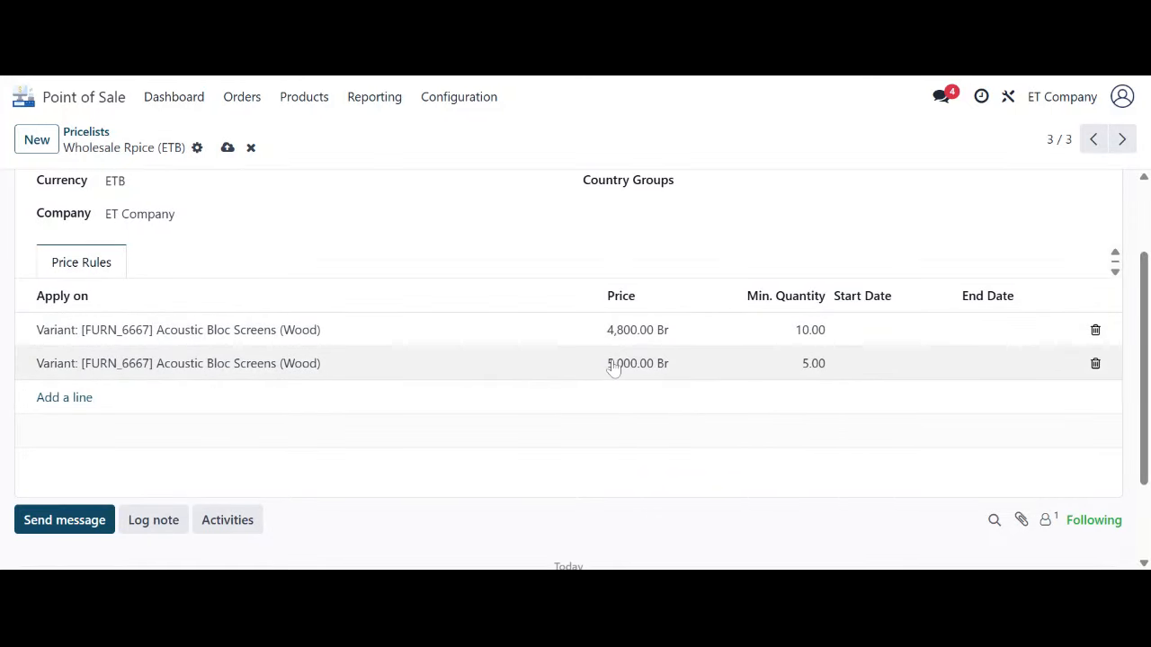
pyautogui.click(612, 369)
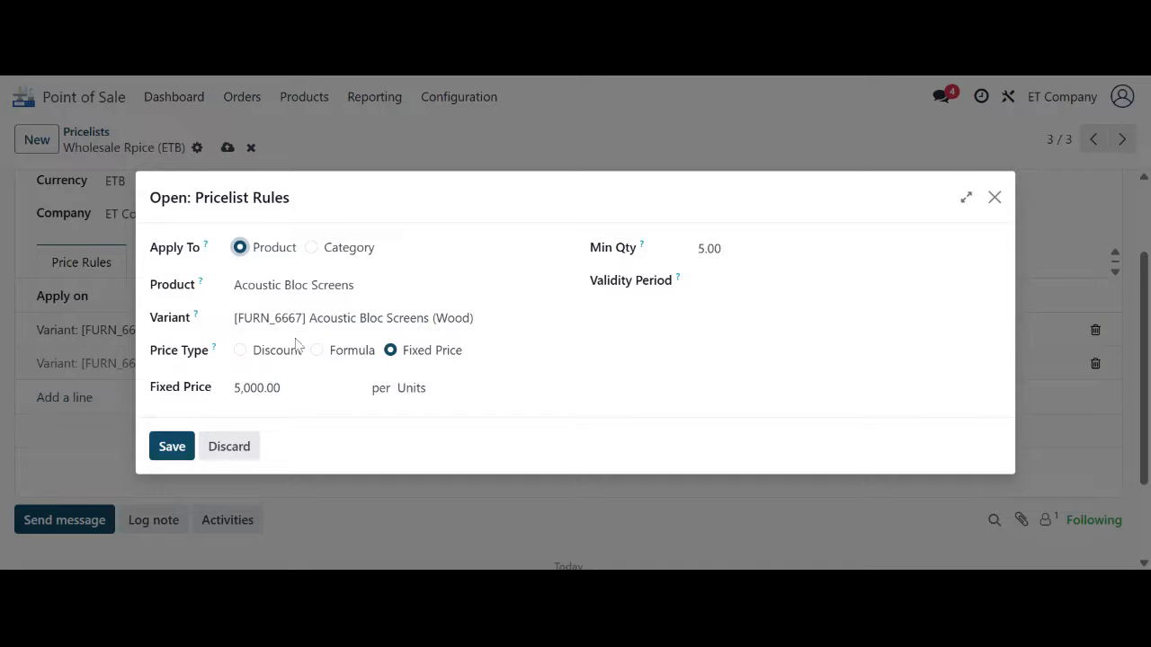
pyautogui.click(245, 449)
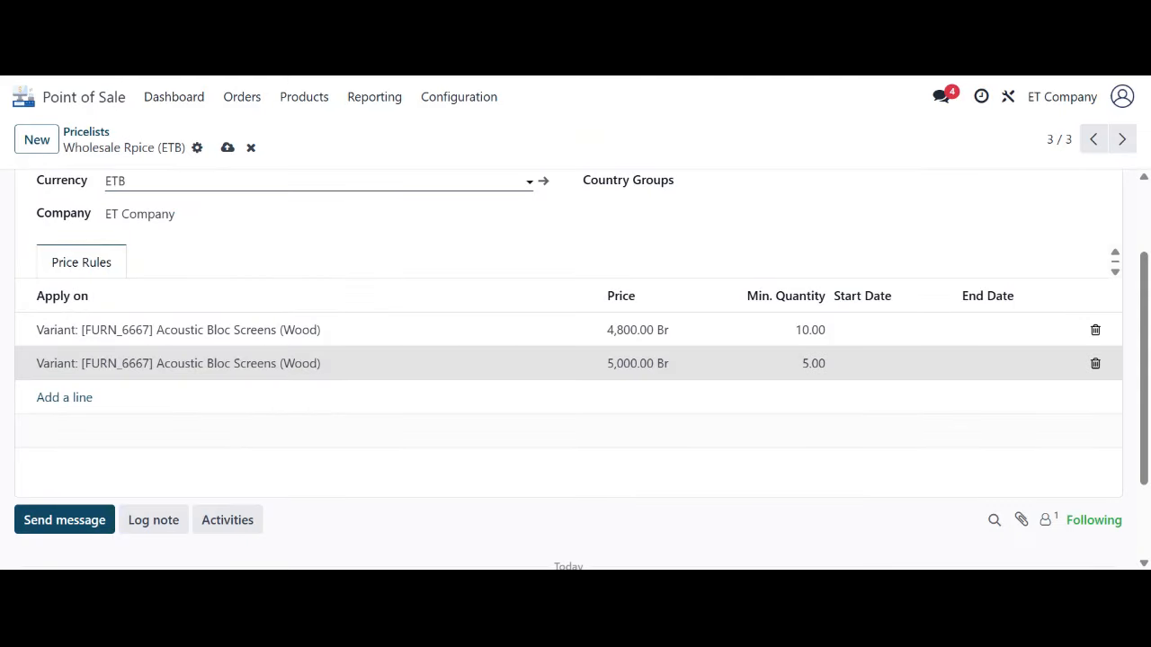
# - Open the Bread product from the product catalogue and display its pricelist rules
pyautogui.click(302, 99)
pyautogui.click(316, 133)
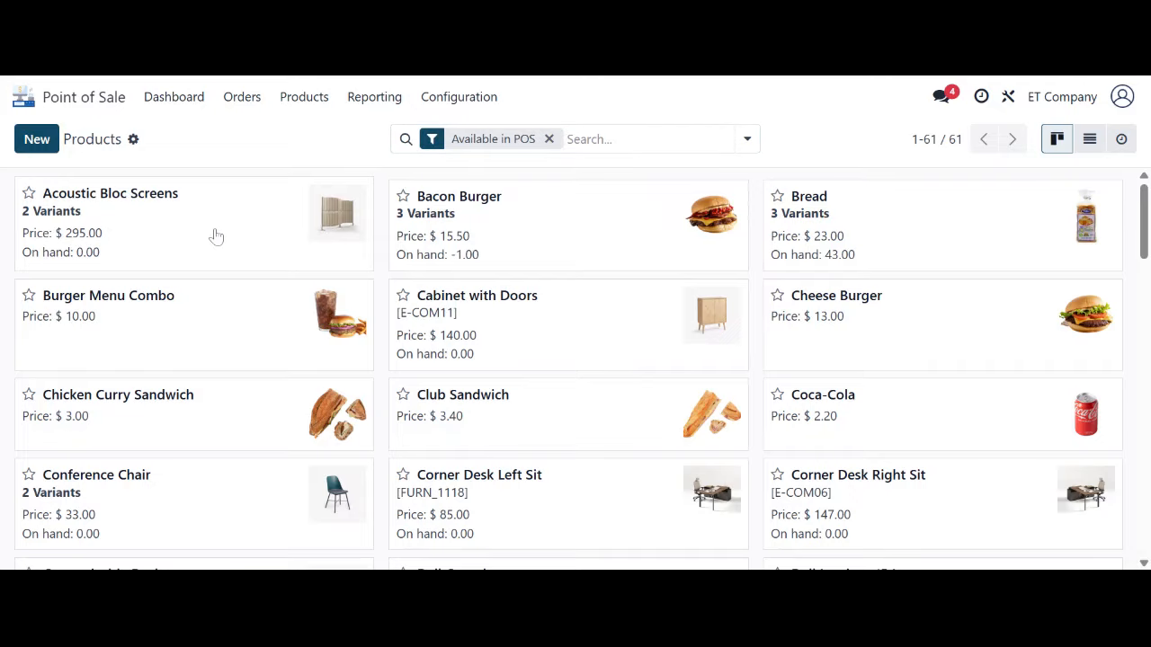
pyautogui.click(250, 235)
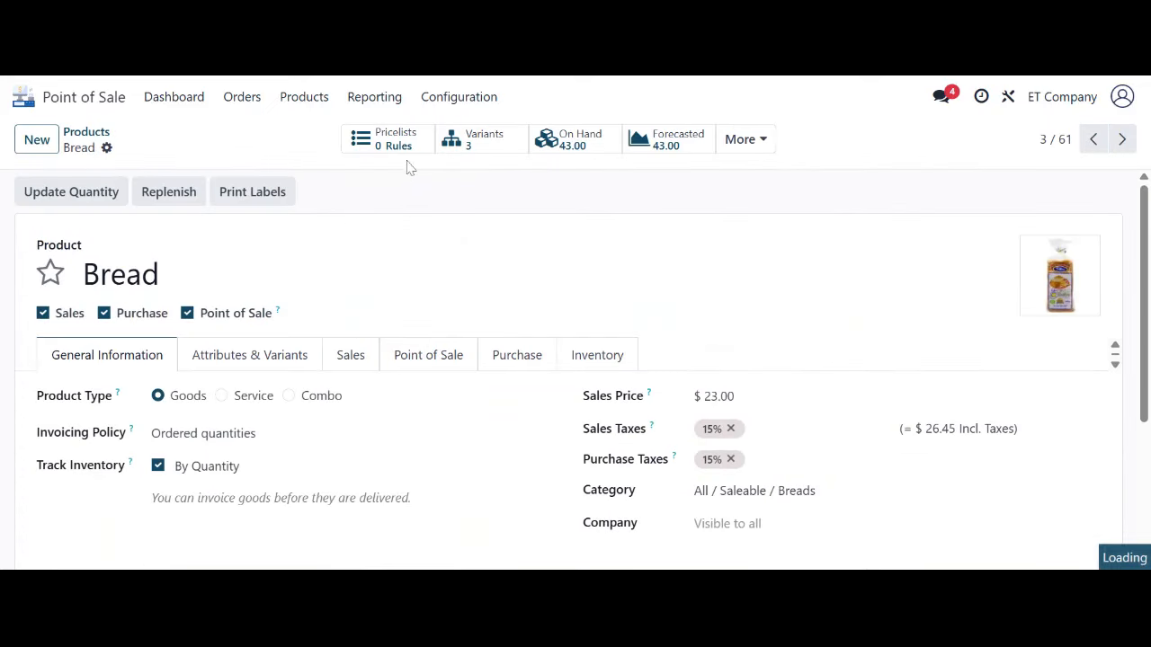
pyautogui.click(423, 151)
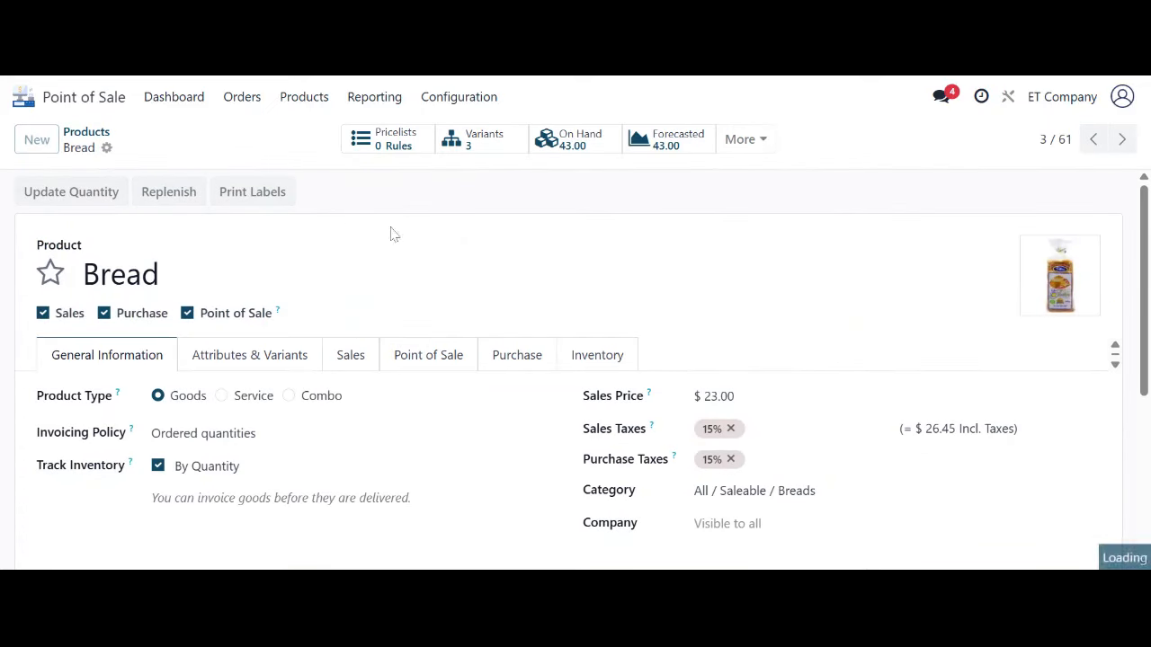
# - Add and save a Wholesale Price (ETB) rule for Bread (Brown) with a price of 5,000 Br and a minimum quantity of 5
pyautogui.click(51, 144)
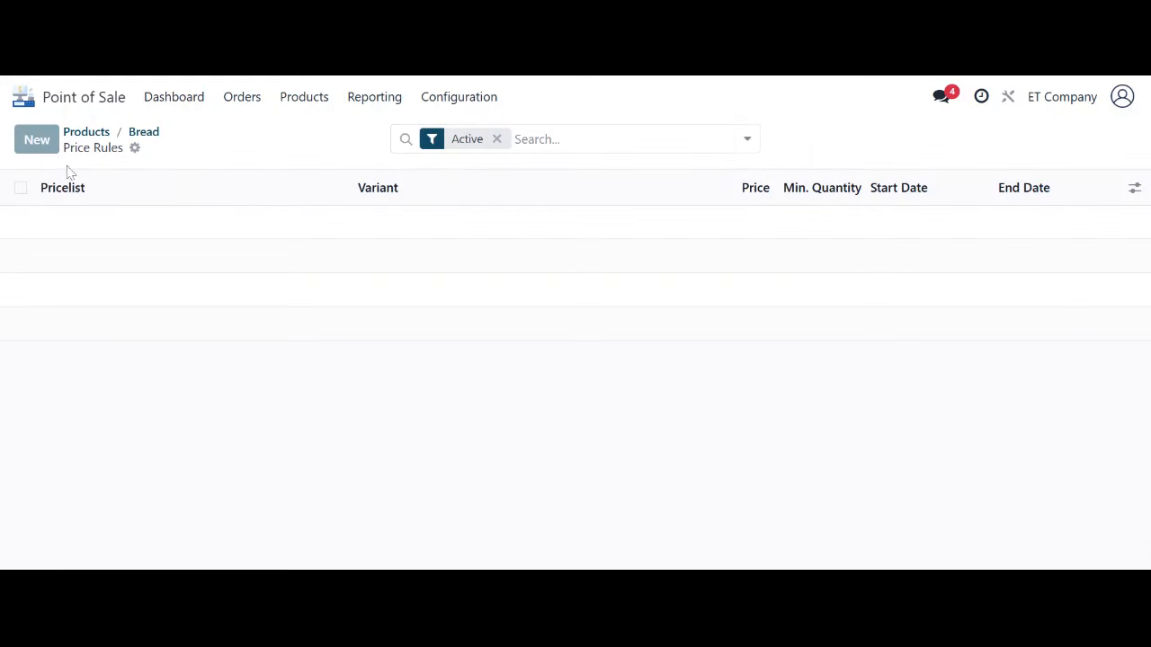
pyautogui.click(122, 223)
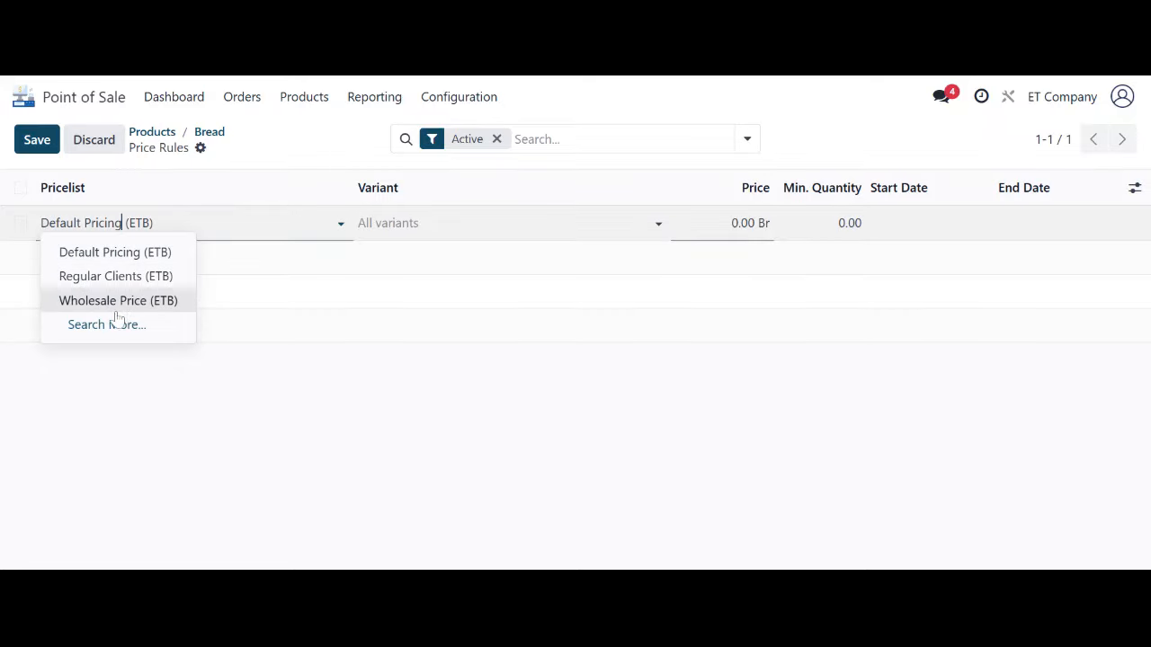
pyautogui.click(103, 303)
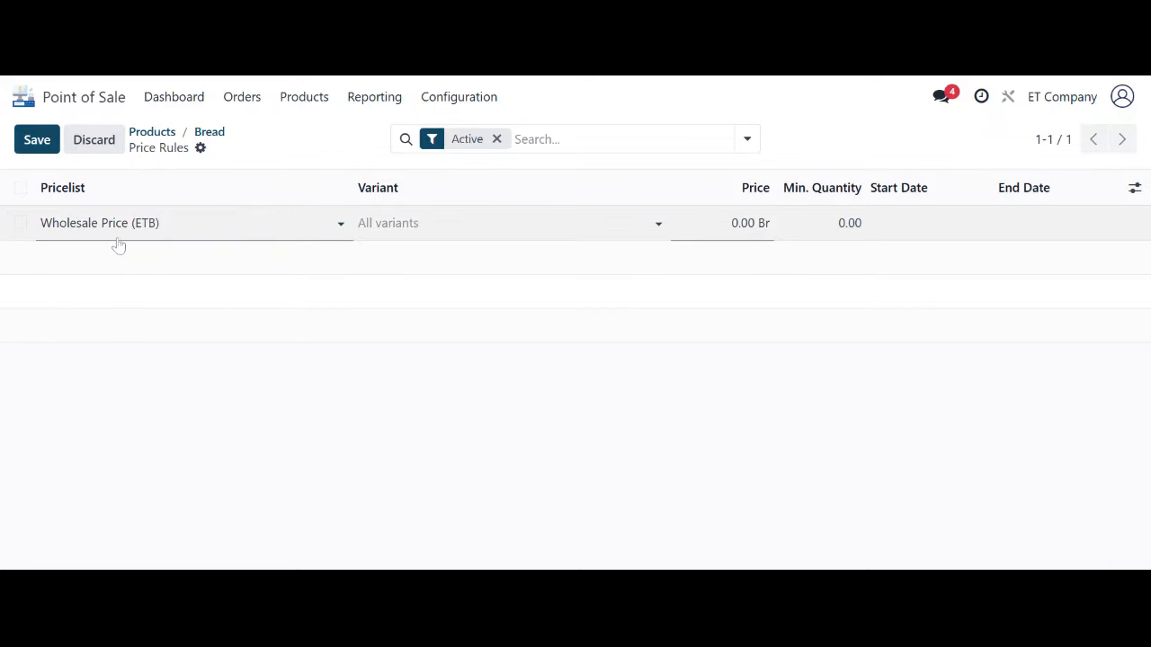
pyautogui.click(369, 230)
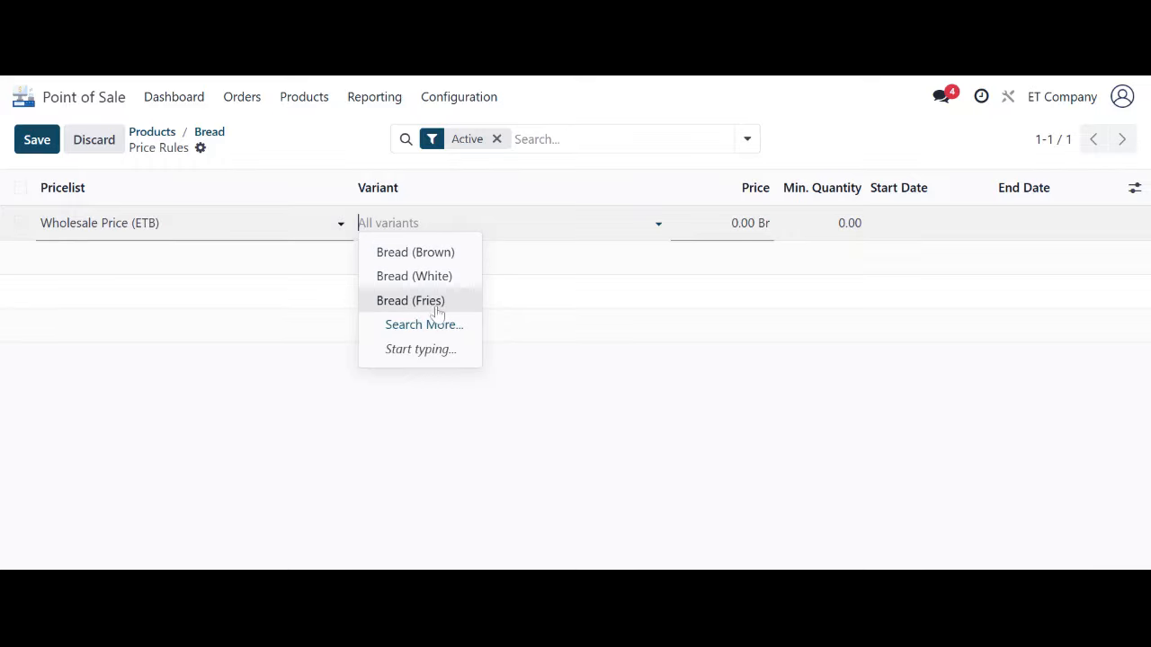
pyautogui.click(420, 258)
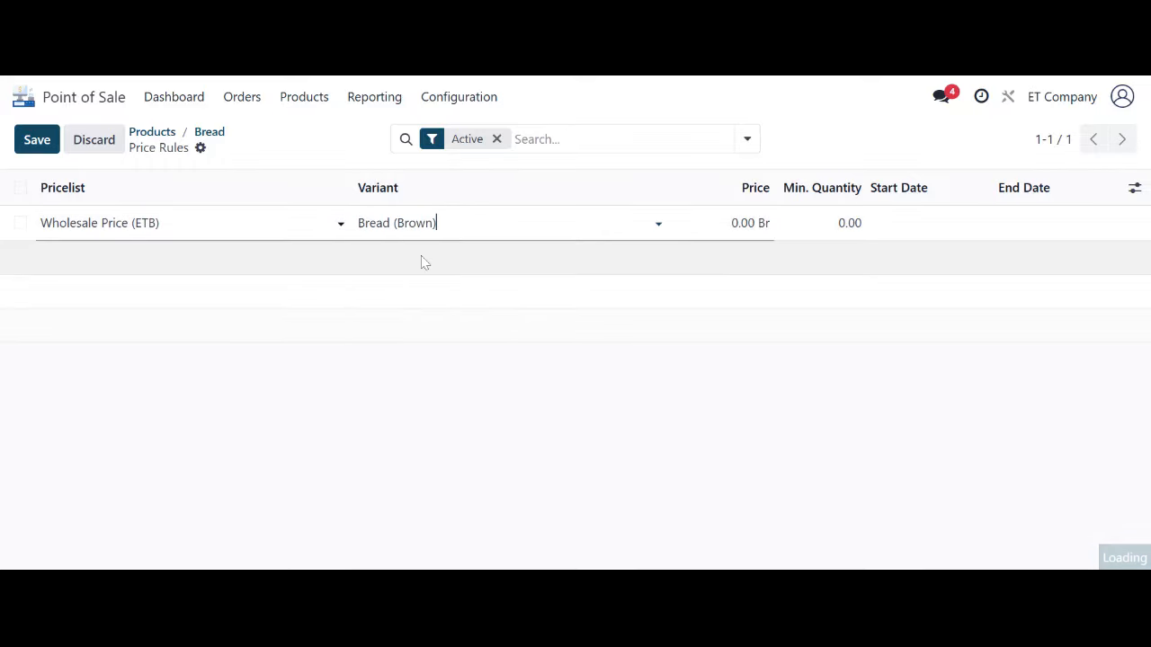
pyautogui.press('Tab')
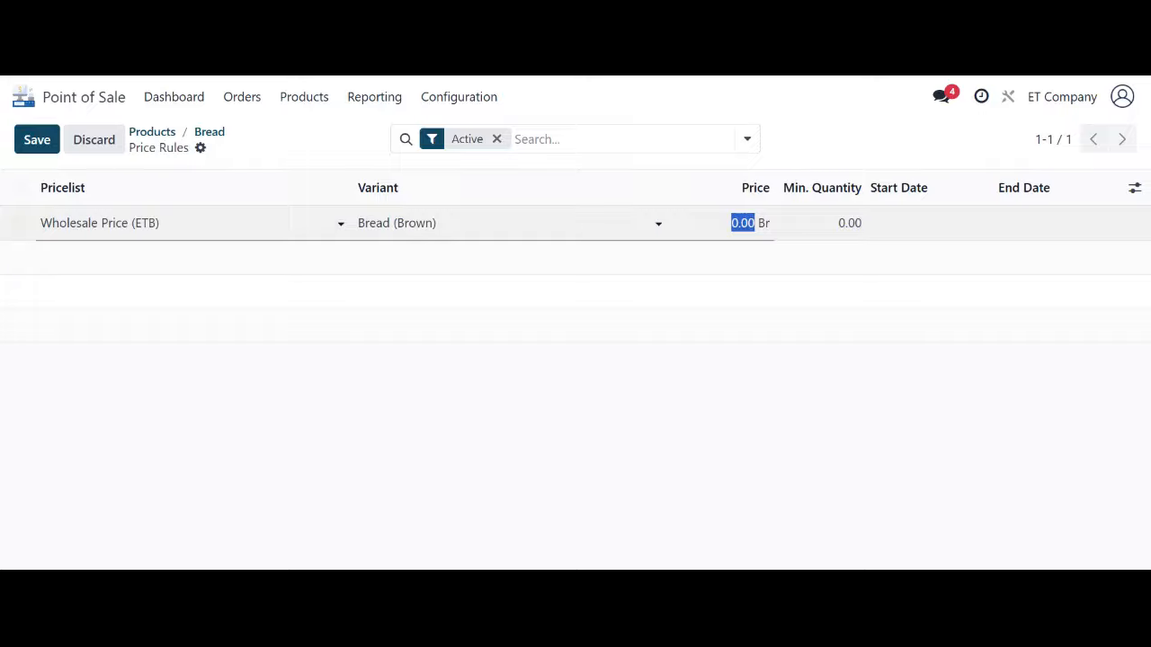
pyautogui.write('5000')
pyautogui.press('Tab')
pyautogui.write('5')
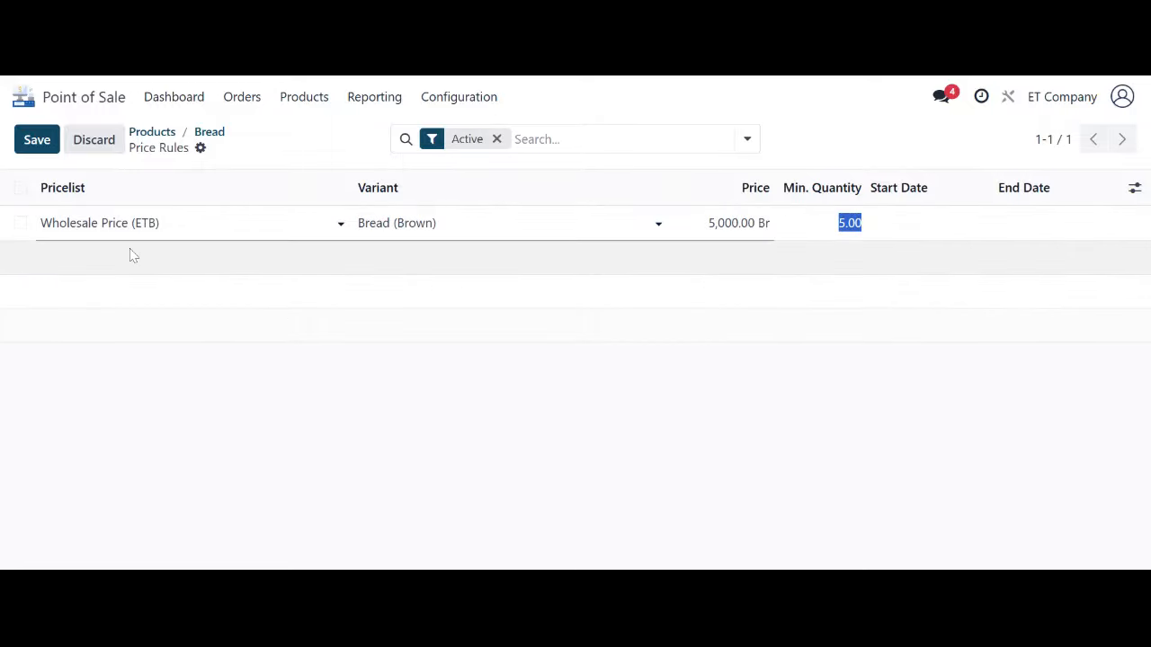
pyautogui.click(36, 141)
pyautogui.click(36, 139)
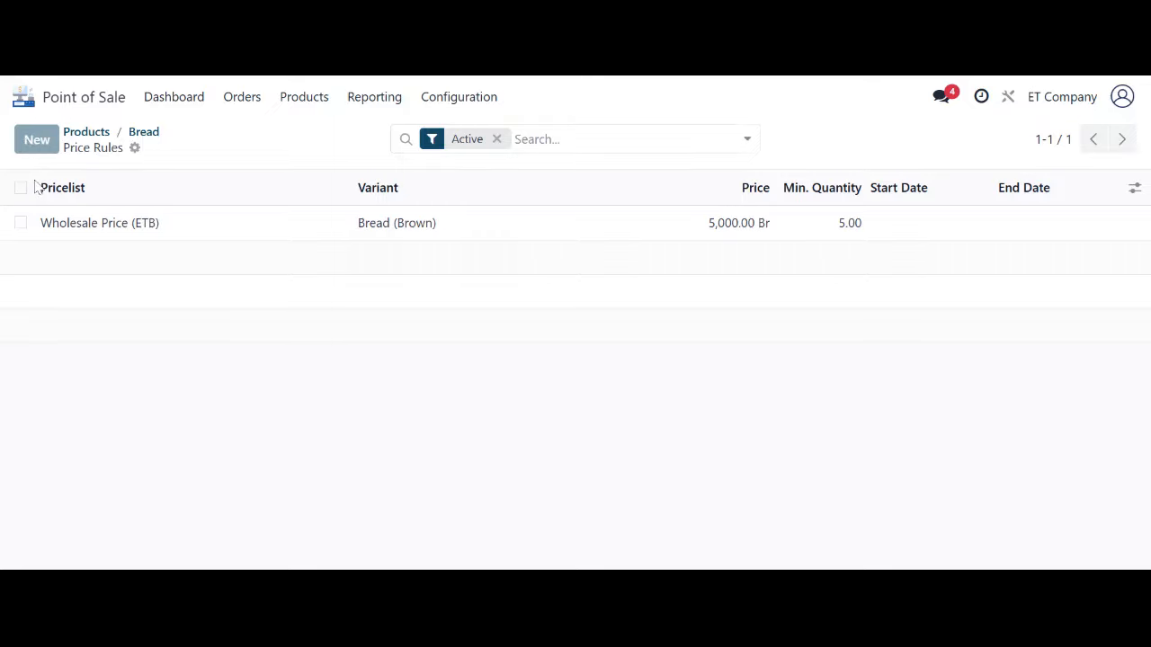
# - Add a second Wholesale Price (ETB) rule for Bread (White) with a price of 4,800 Br and a minimum quantity of 10
pyautogui.click(99, 258)
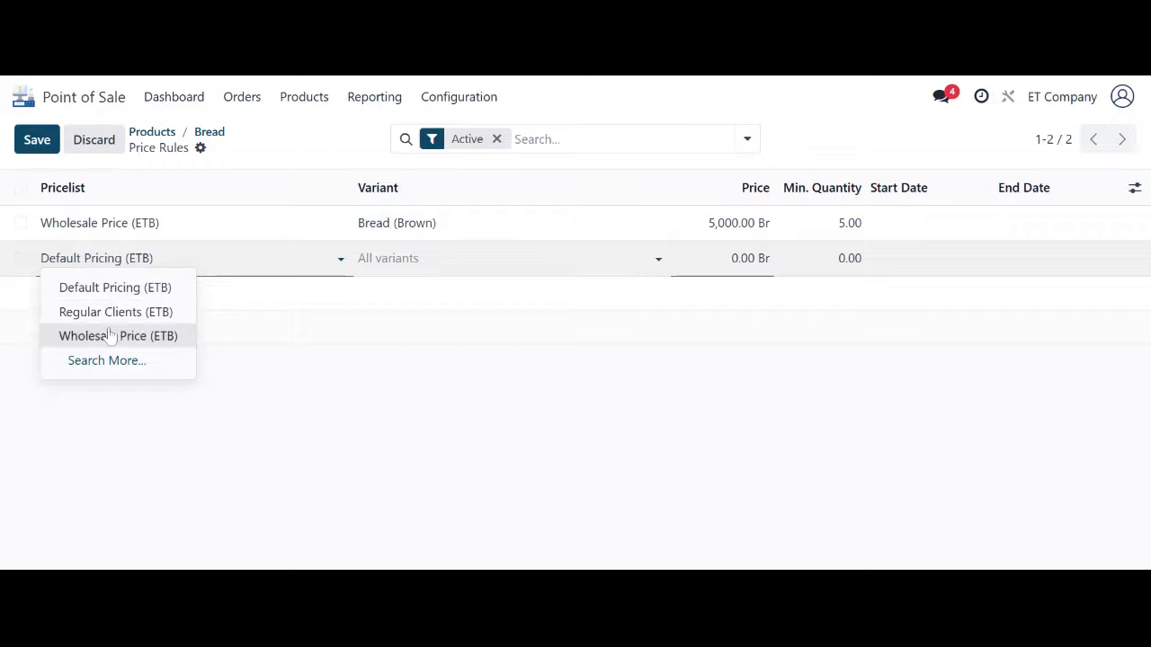
pyautogui.click(112, 333)
pyautogui.click(387, 258)
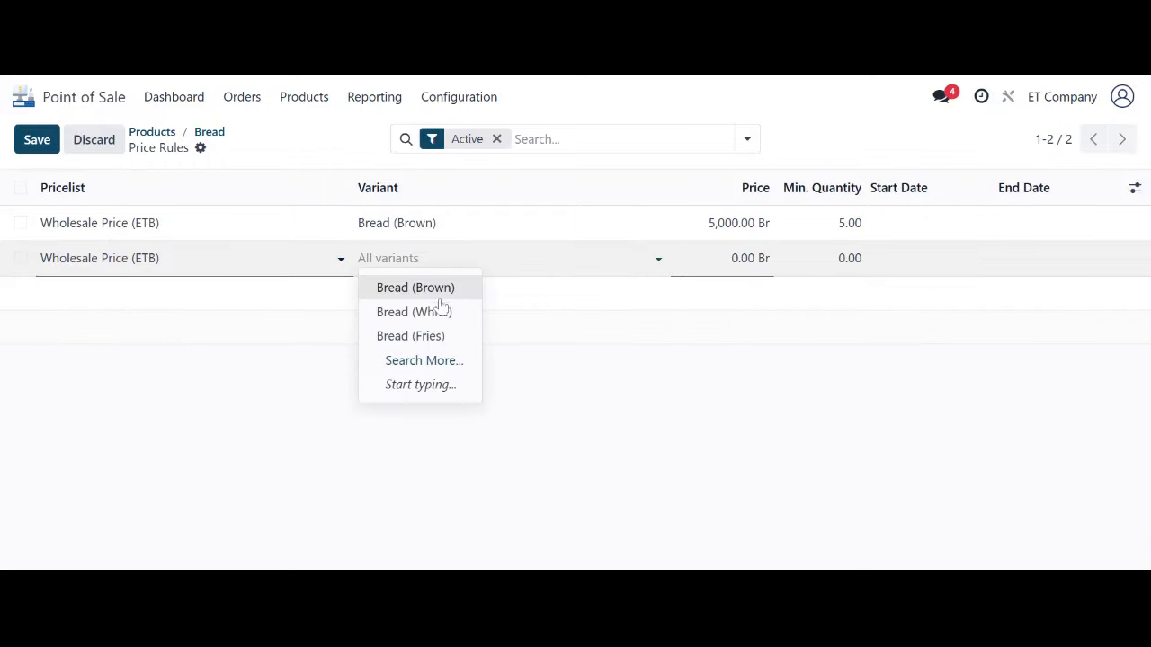
pyautogui.click(440, 311)
pyautogui.click(743, 258)
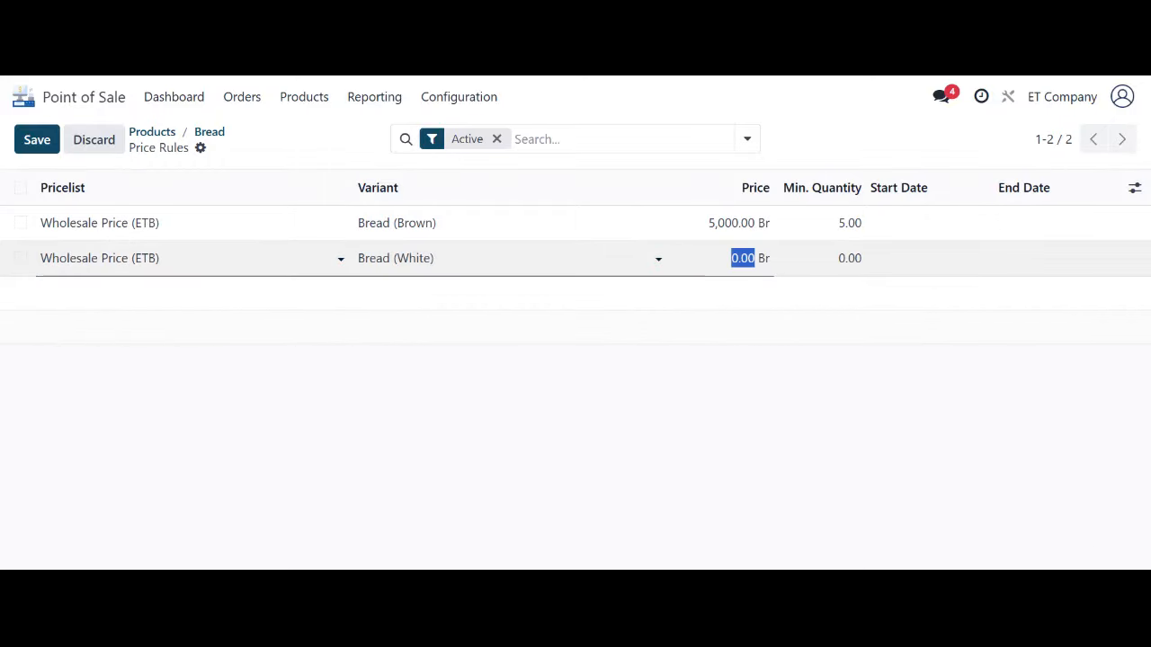
pyautogui.click(850, 258)
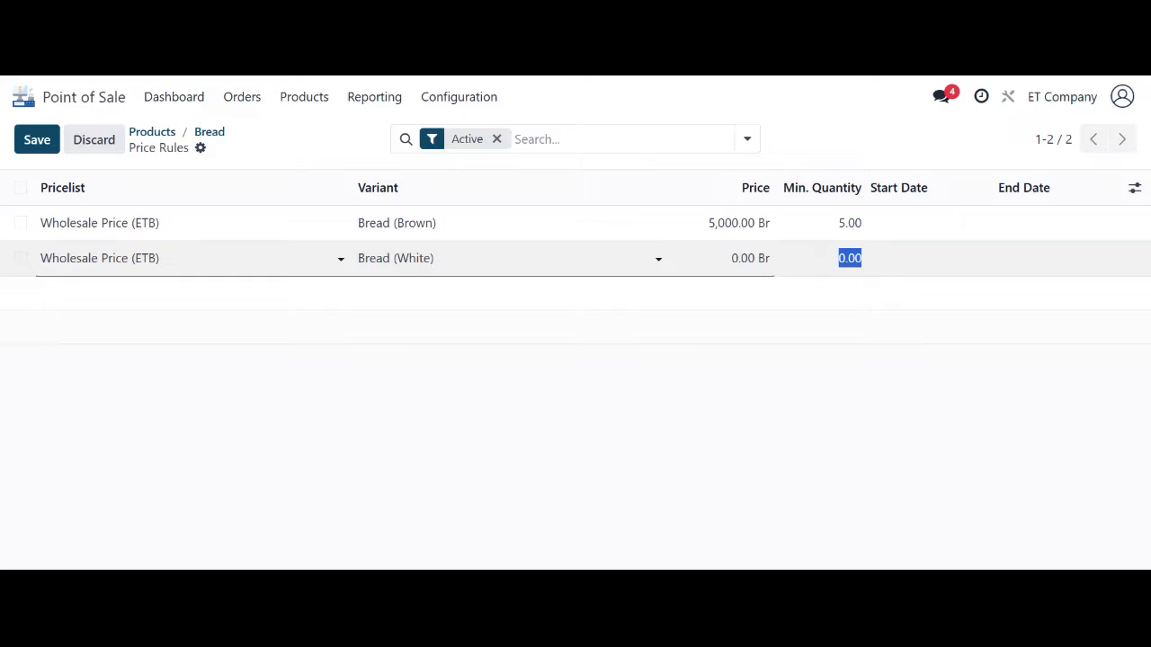
pyautogui.write('10')
pyautogui.click(761, 262)
pyautogui.write('4,')
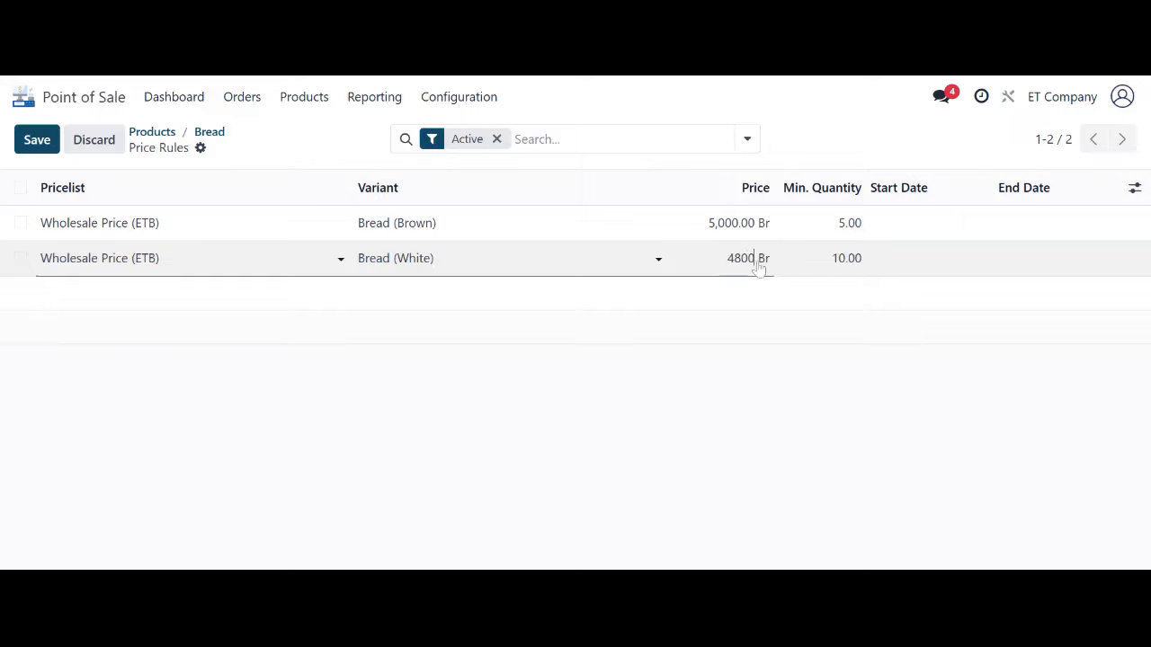
pyautogui.write('800')
pyautogui.click(686, 349)
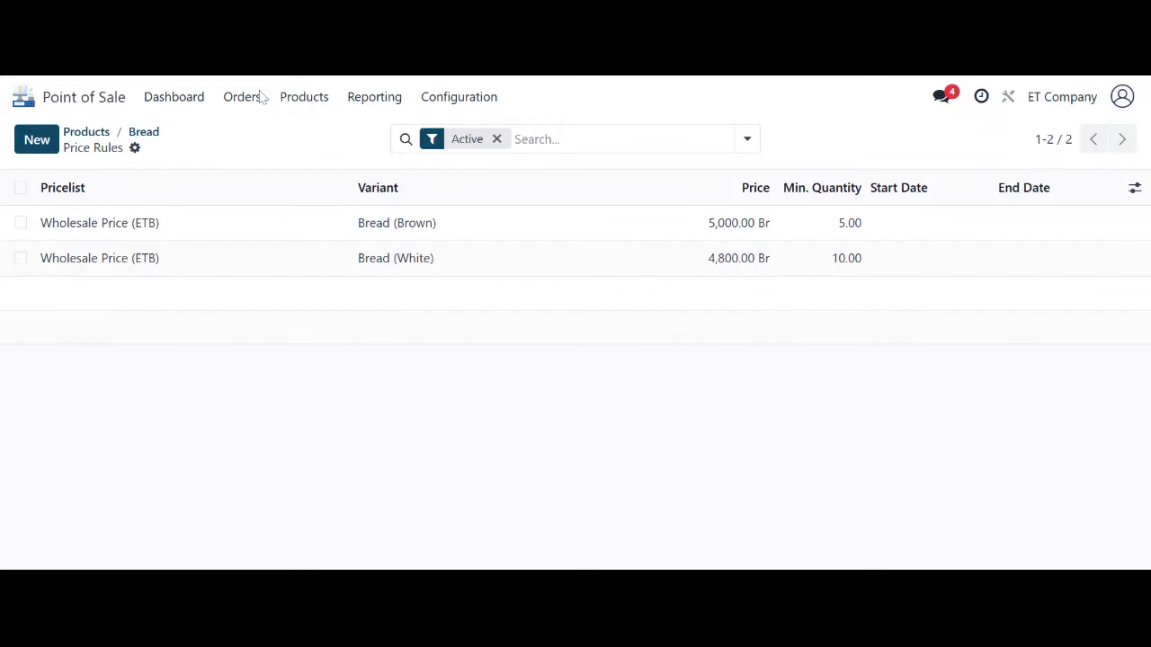
pyautogui.click(285, 113)
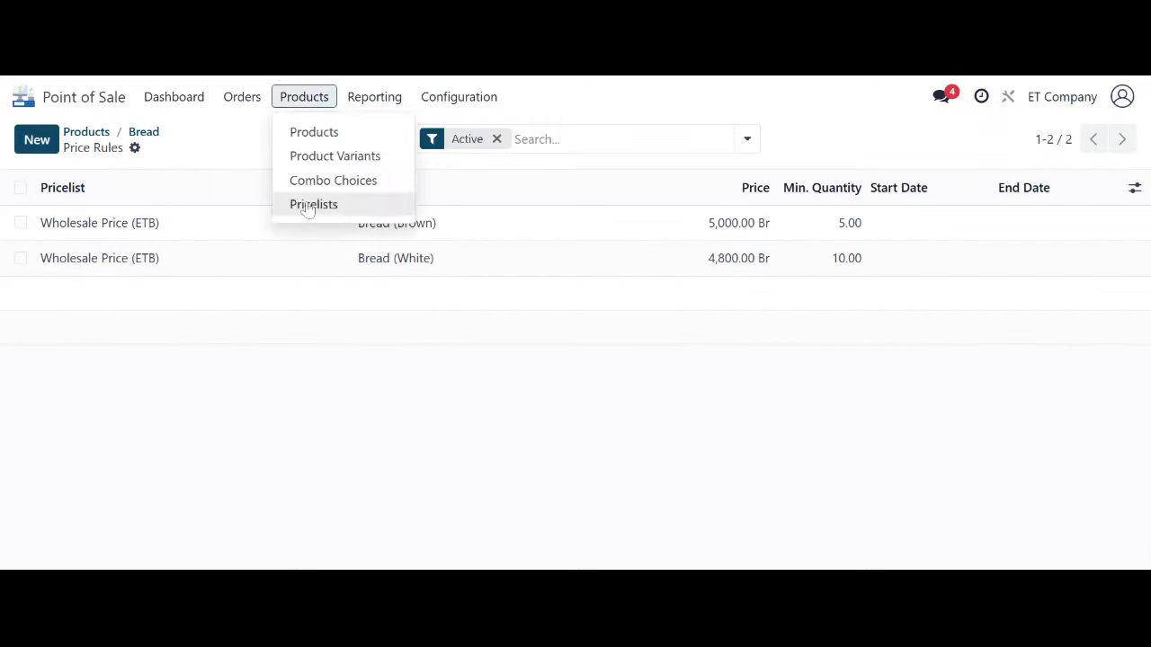
pyautogui.click(512, 359)
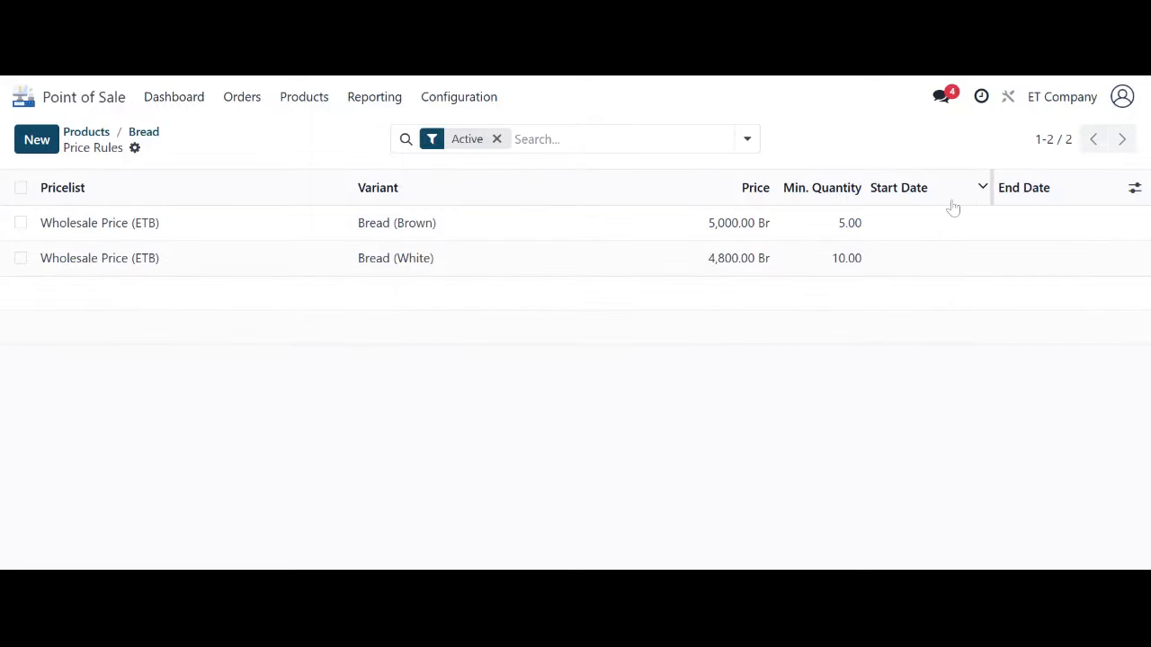
pyautogui.click(905, 225)
pyautogui.click(1059, 232)
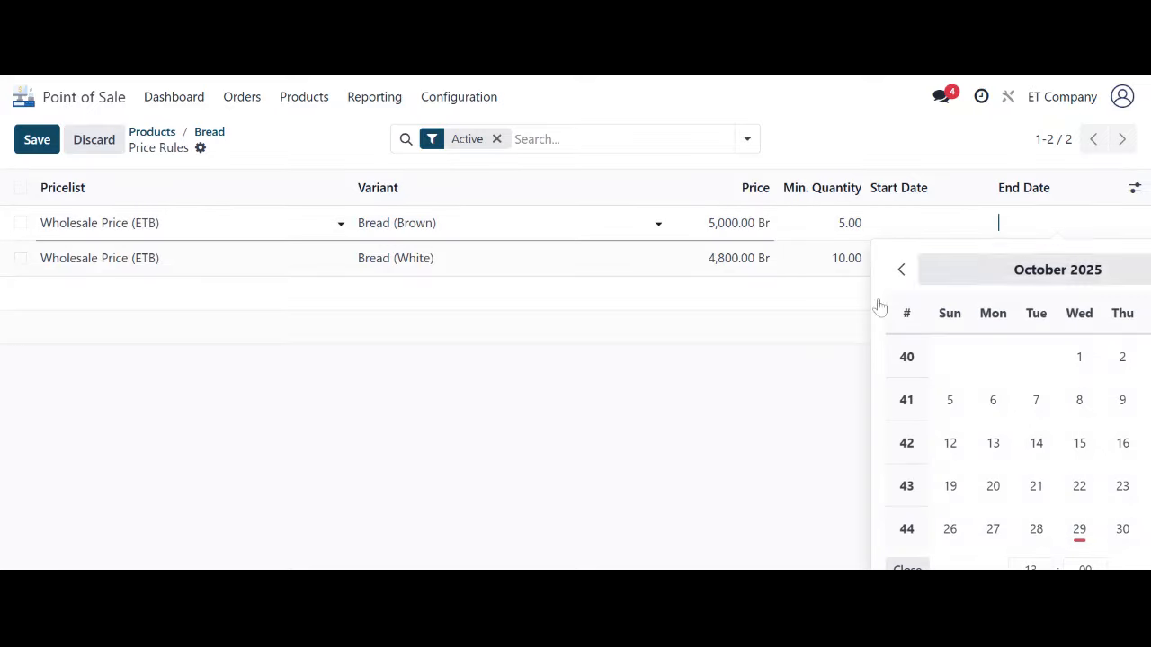
pyautogui.click(643, 376)
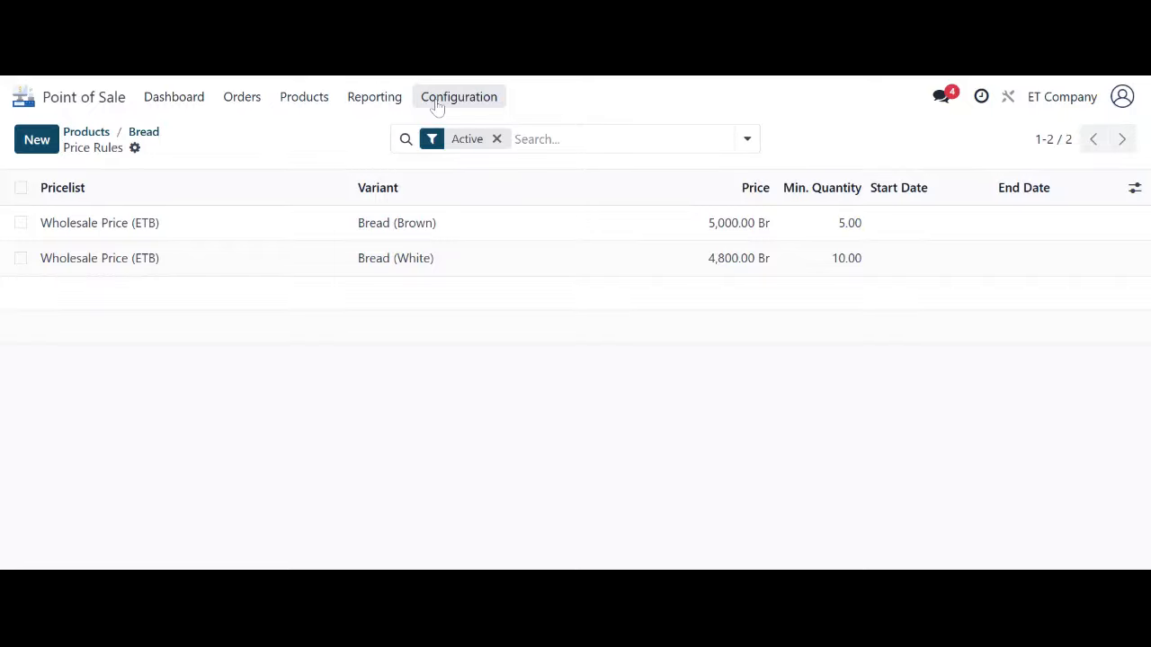
# - Enable Flexible Pricelists in the pricing section of the Electronic Shop's point of sale settings
pyautogui.click(437, 106)
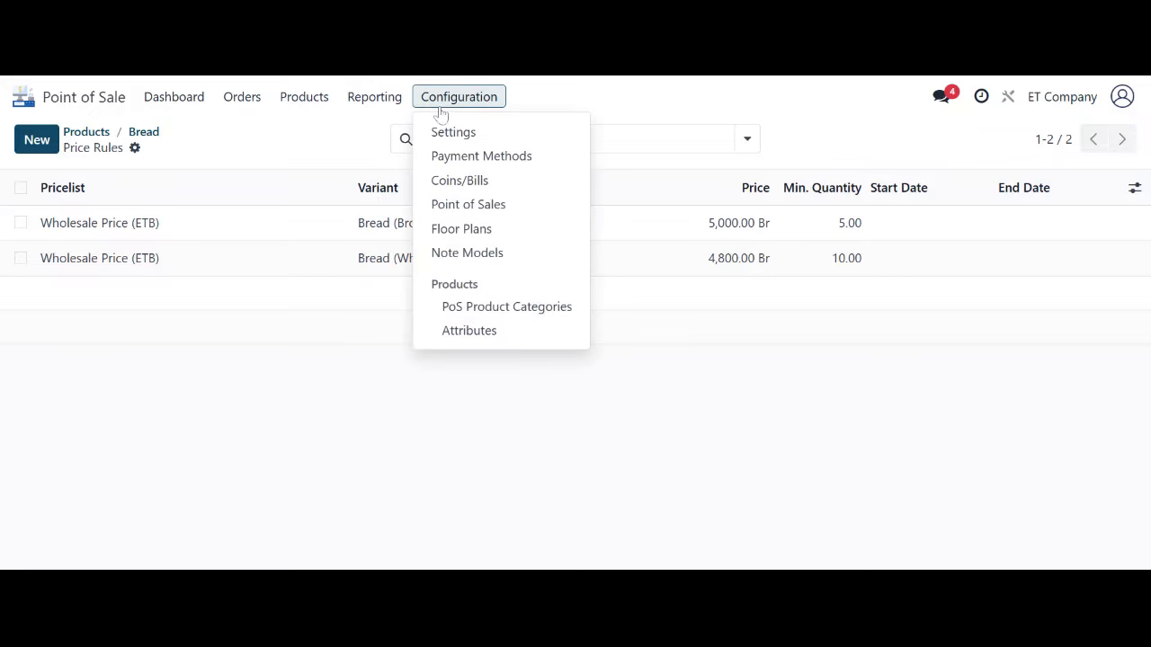
pyautogui.click(443, 131)
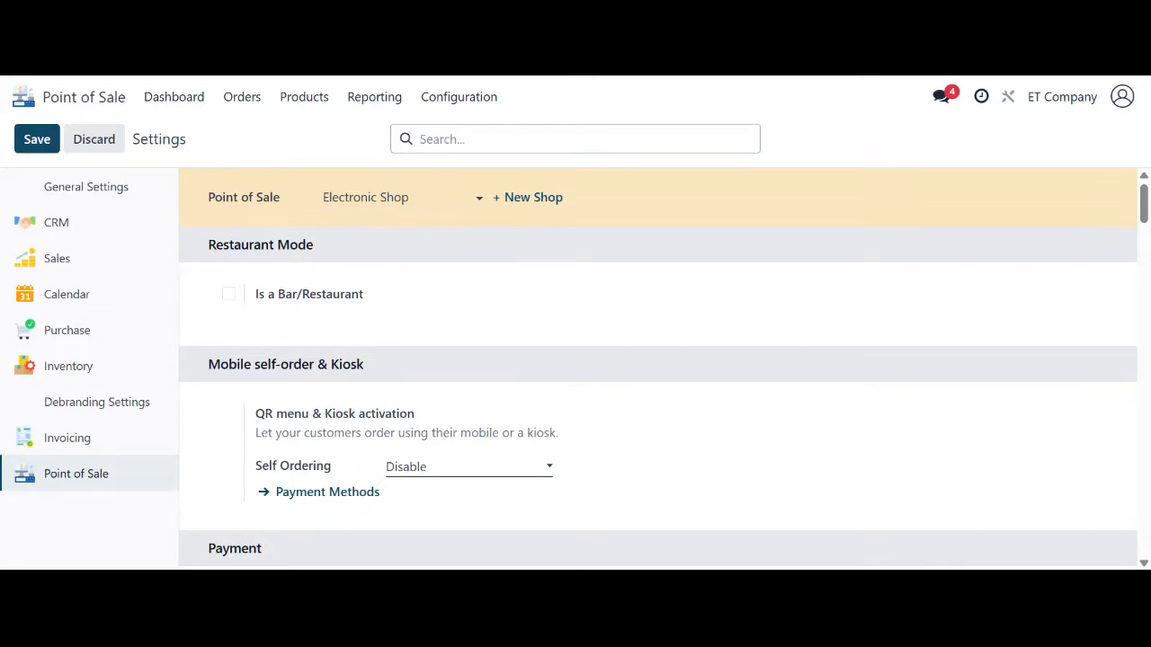
pyautogui.scroll(-11, 658, 368)
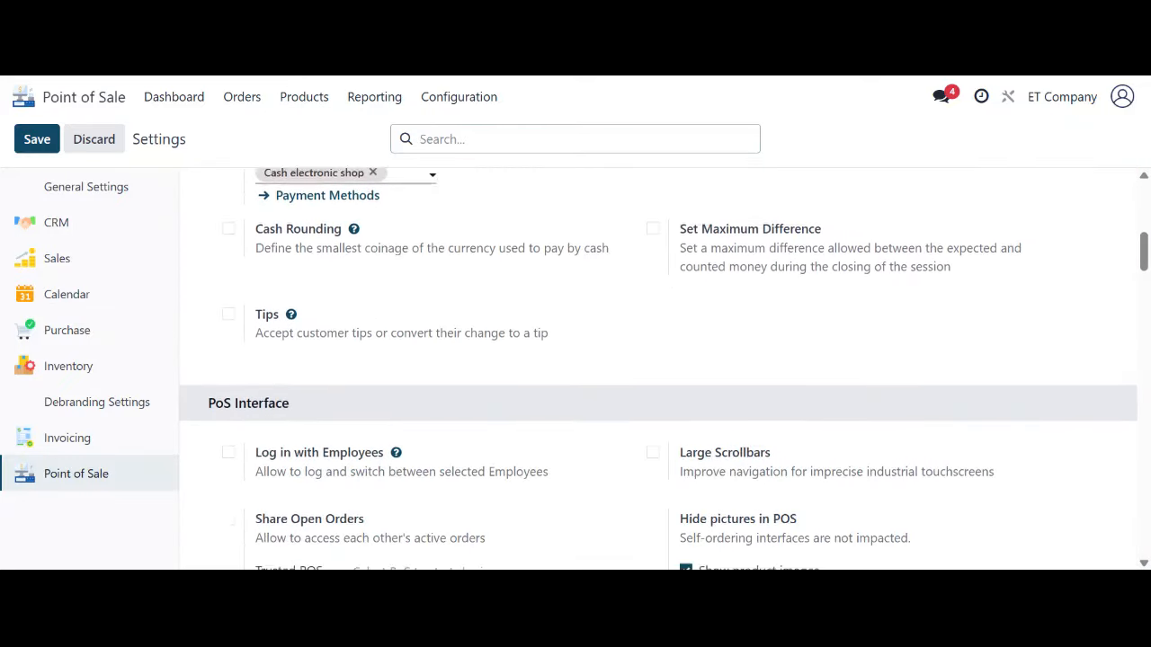
pyautogui.scroll(-10, 658, 368)
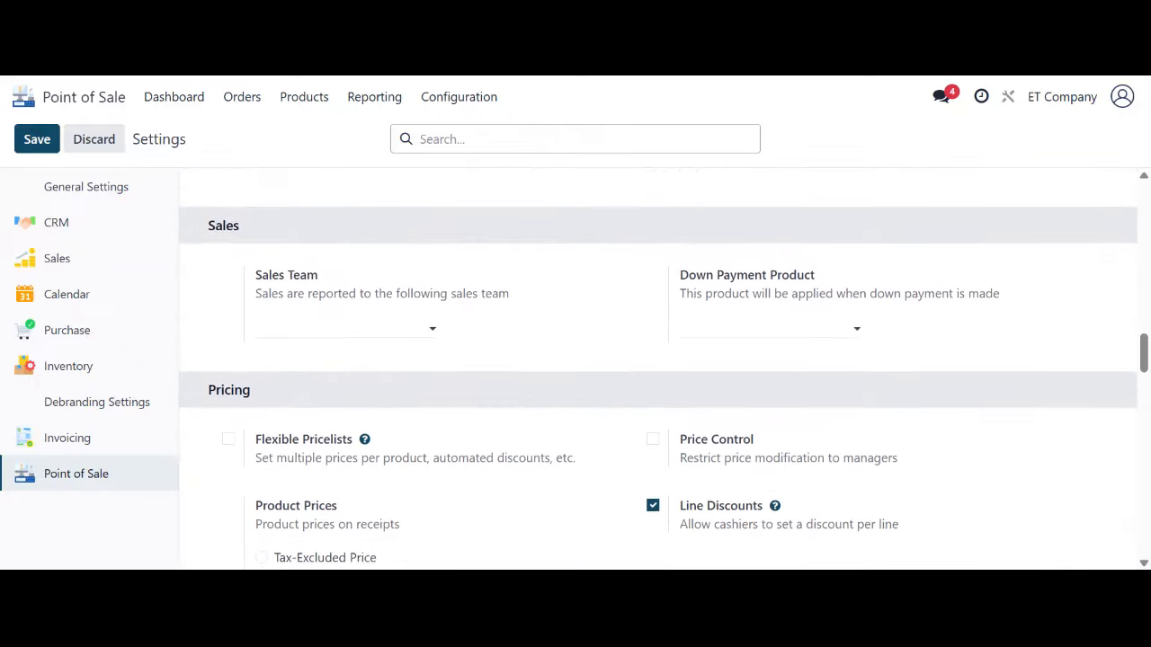
pyautogui.scroll(-10, 659, 368)
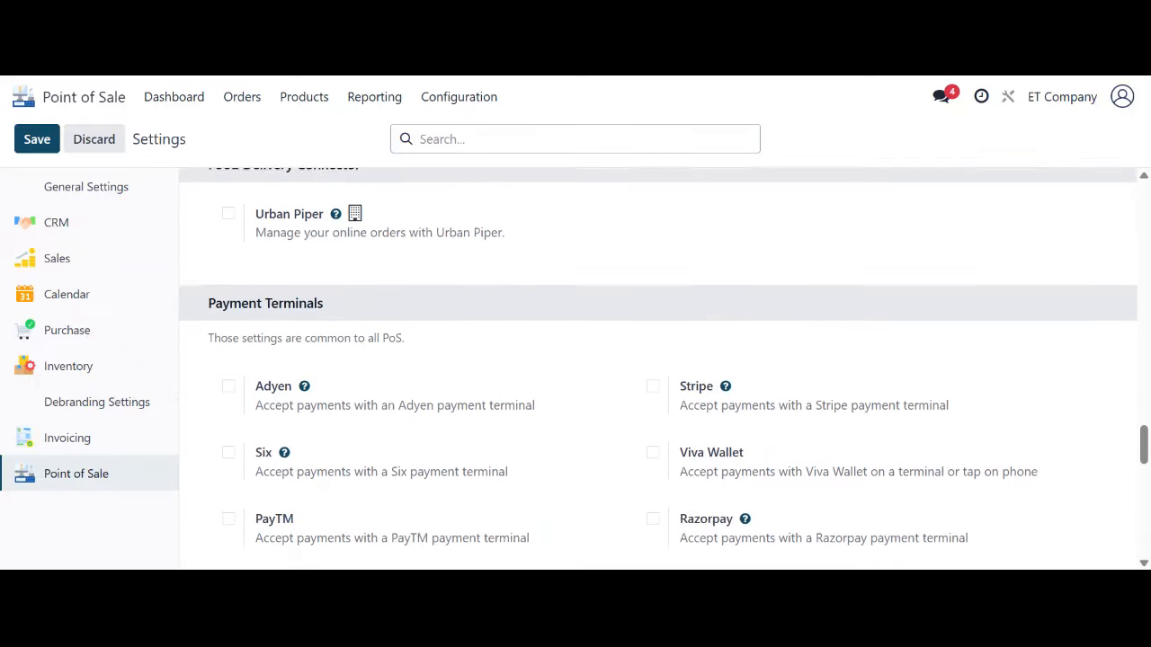
pyautogui.scroll(-5, 658, 367)
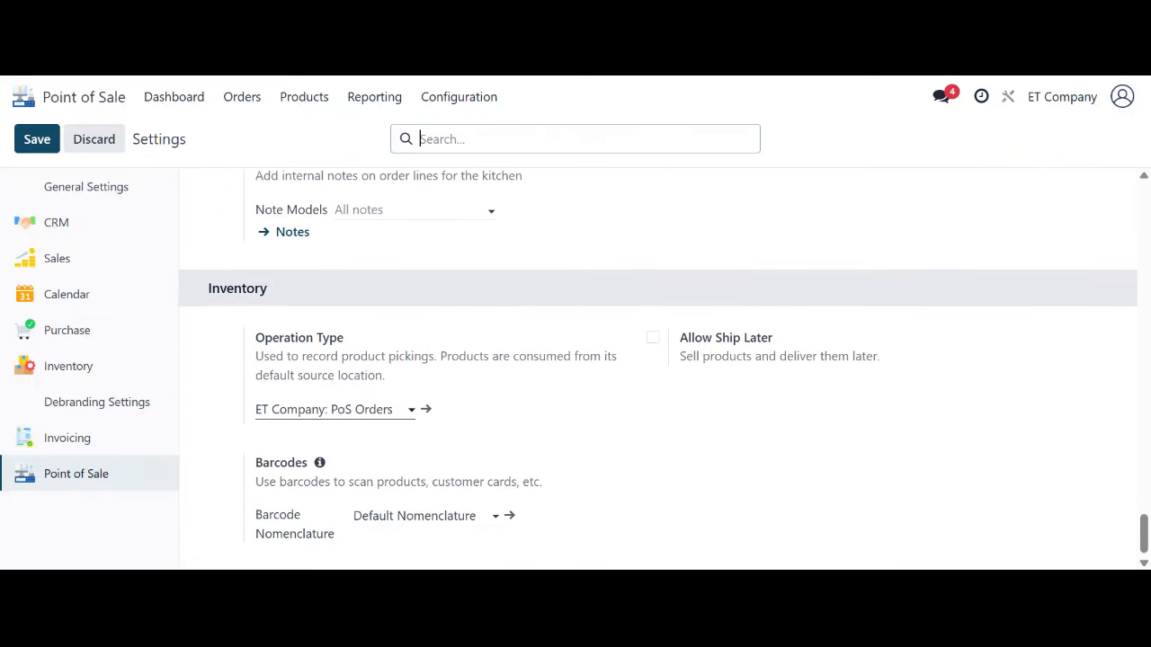
pyautogui.scroll(15, 658, 368)
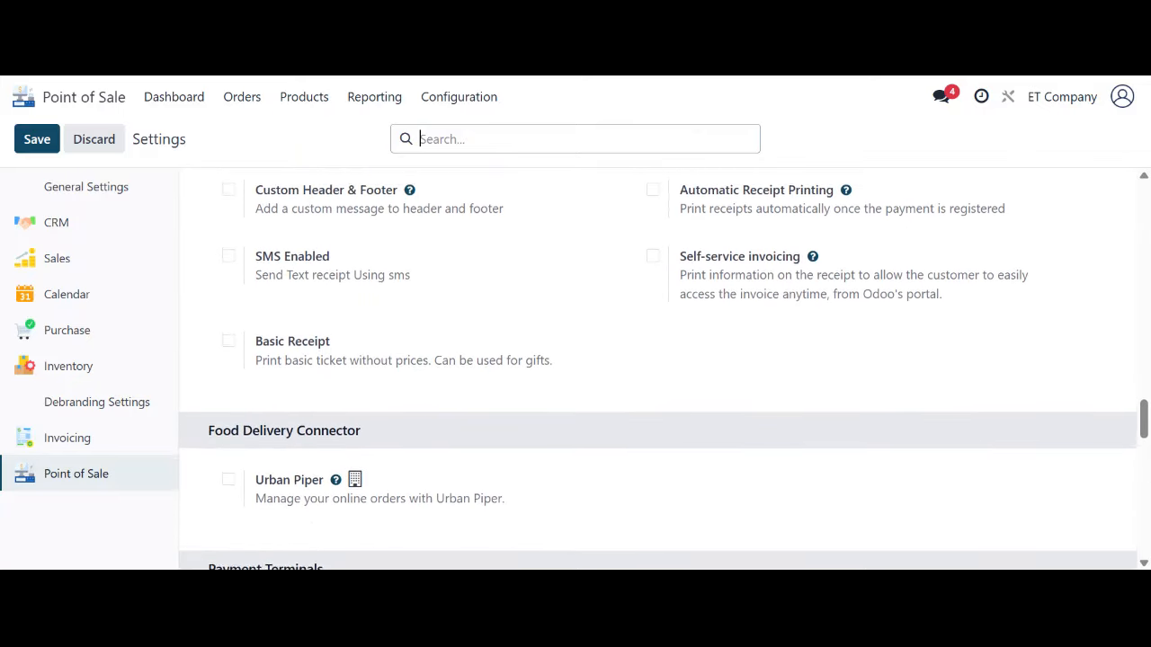
pyautogui.scroll(3, 354, 324)
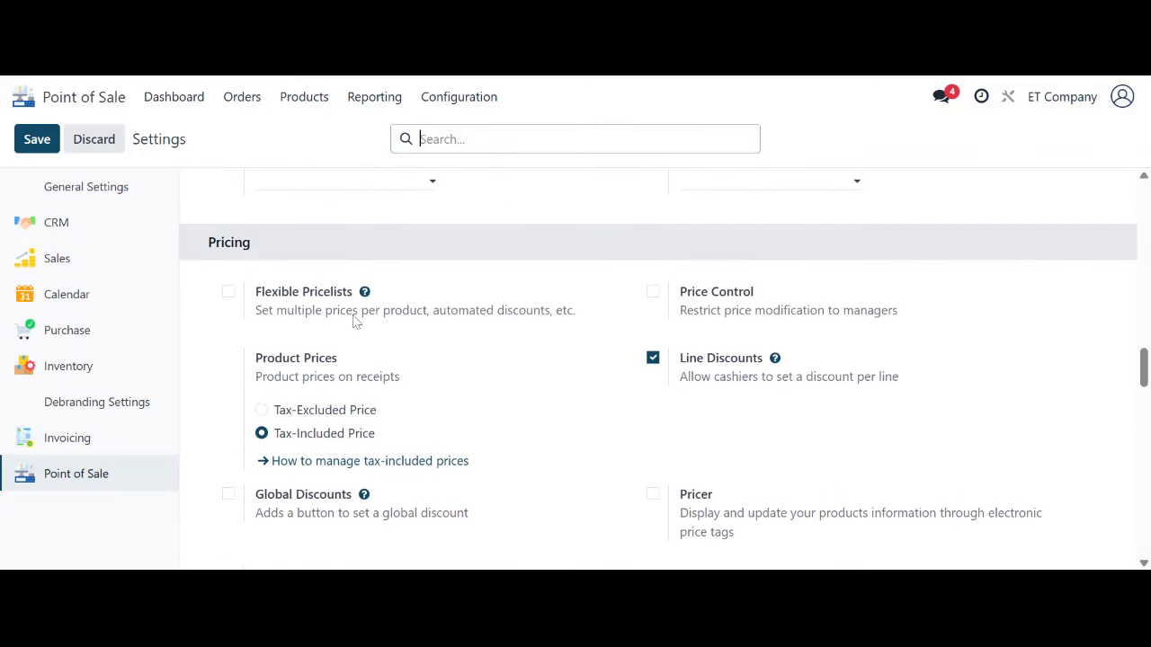
pyautogui.click(229, 297)
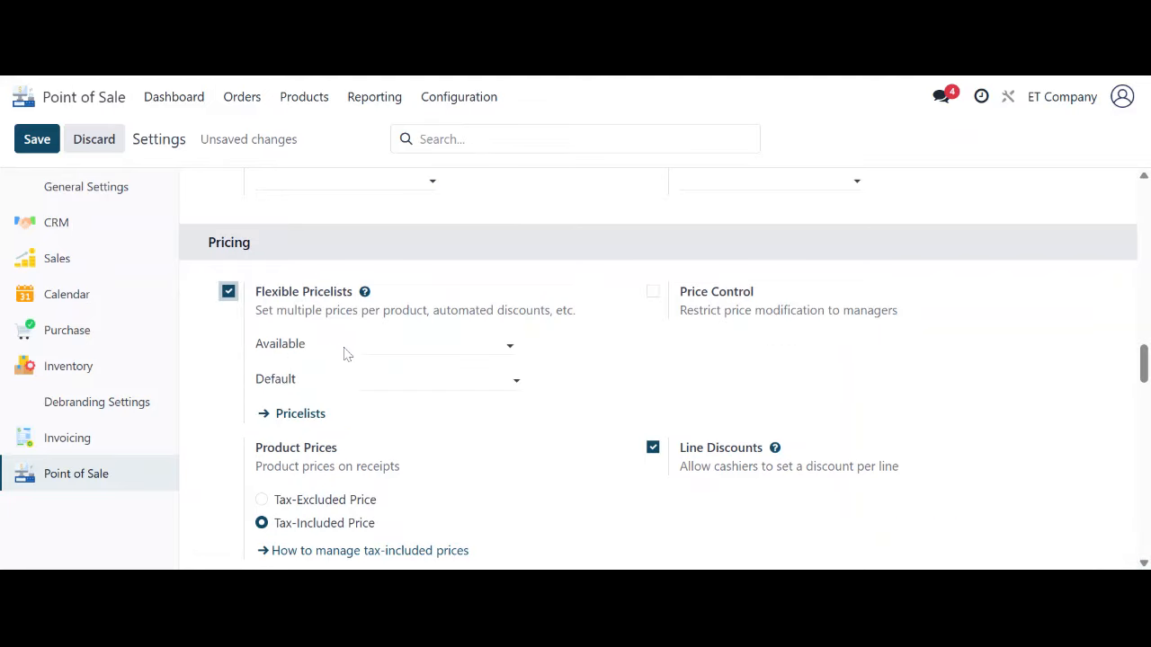
# - Make the Default Pricing (ETB), Regular Clients (ETB) and Wholesale Price (ETB) pricelists available in the shop
pyautogui.click(353, 349)
pyautogui.click(419, 376)
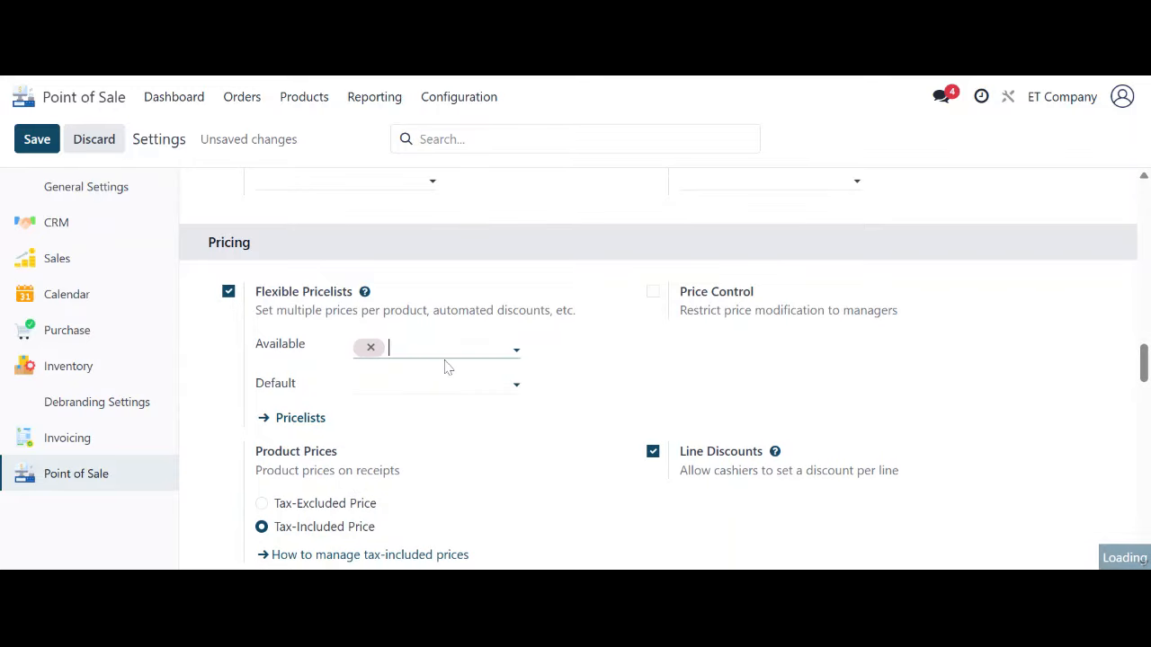
pyautogui.click(467, 363)
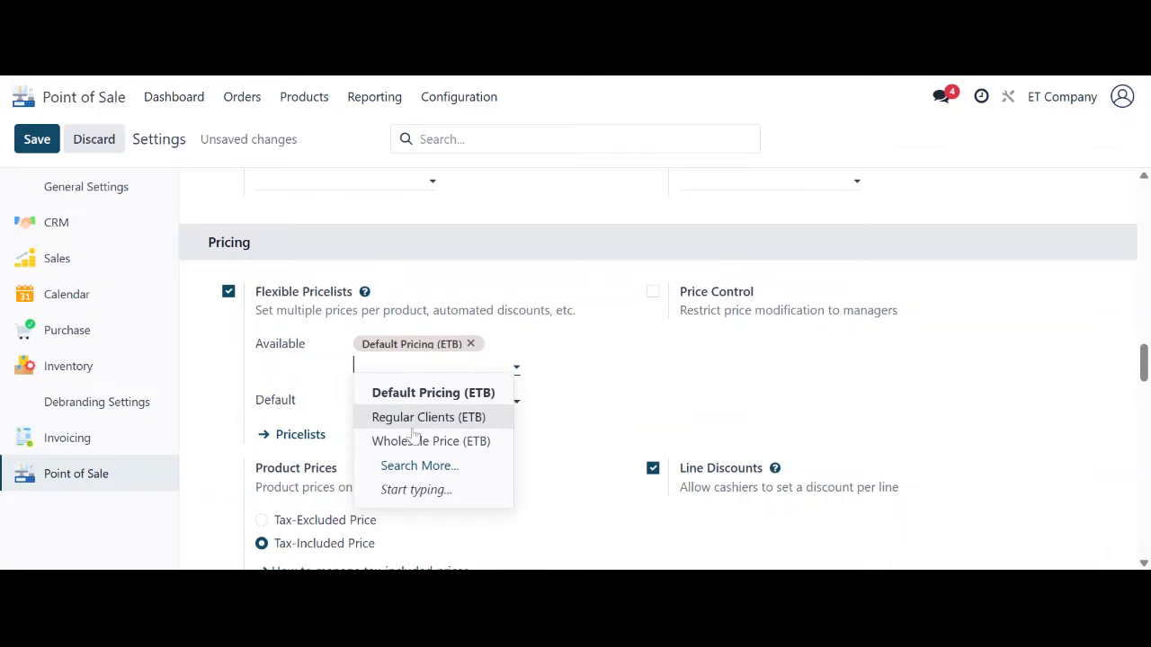
pyautogui.click(413, 417)
pyautogui.click(427, 386)
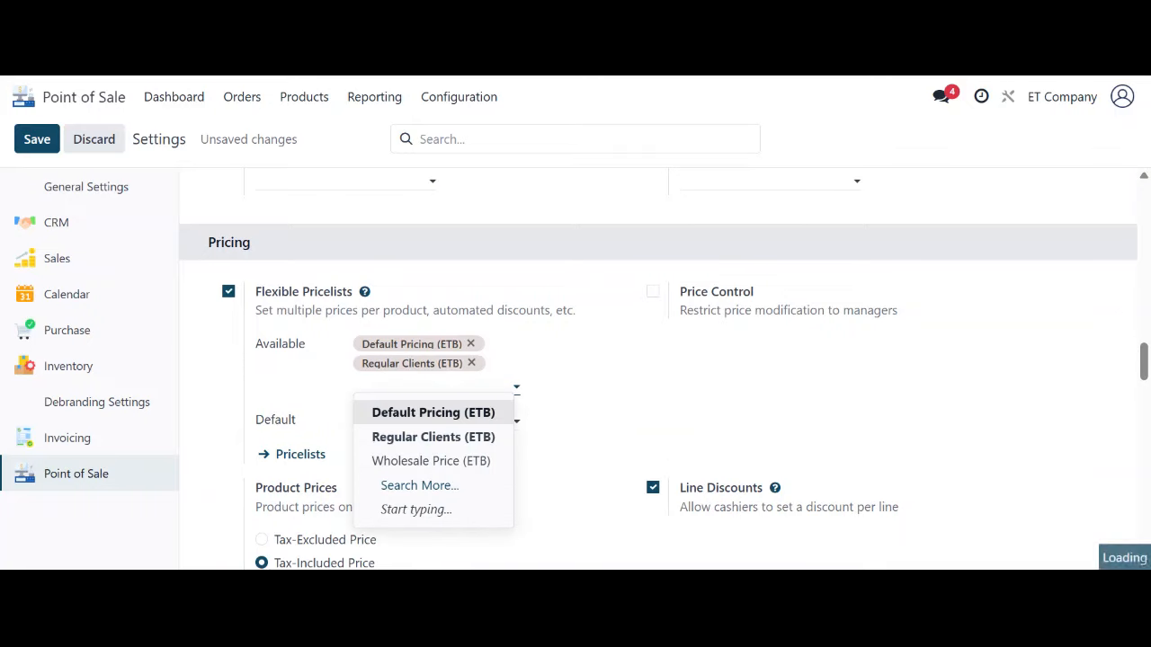
pyautogui.click(394, 463)
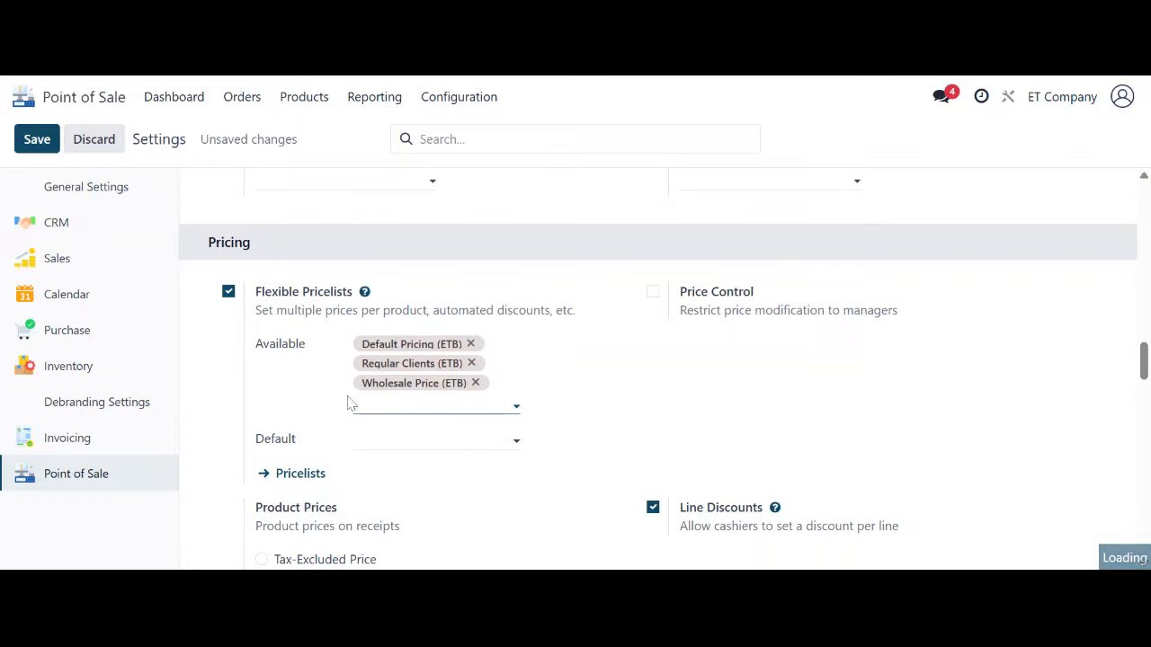
# - Save Default Pricing (ETB) as the shop's default pricelist and return to the Point of Sale dashboard
pyautogui.click(414, 440)
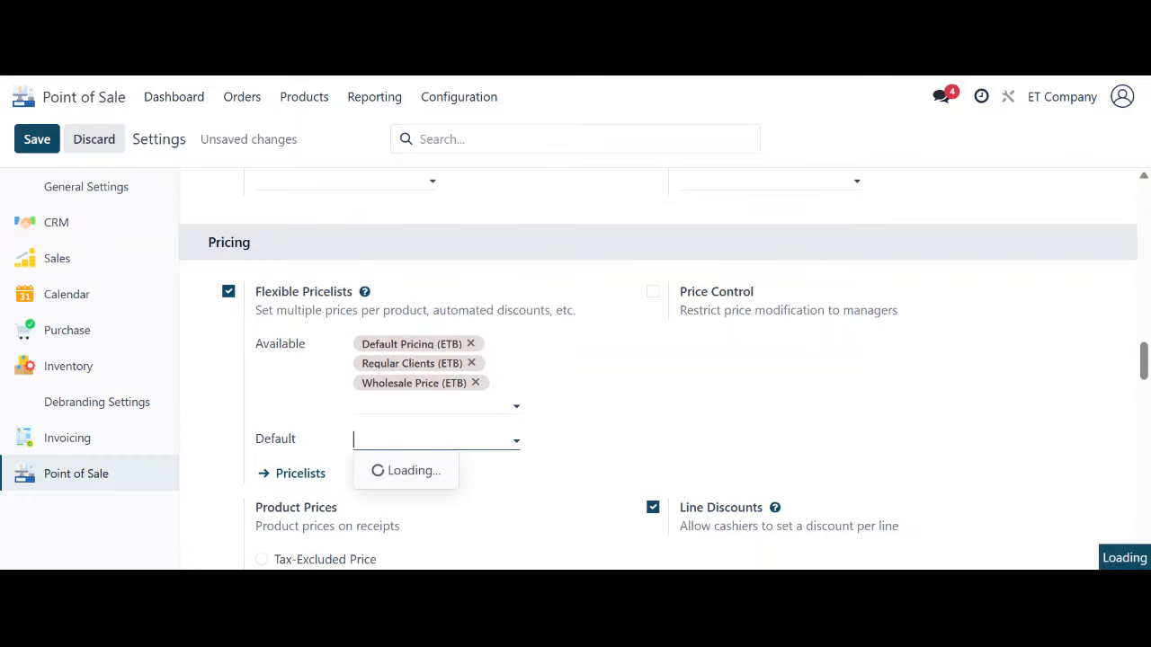
pyautogui.click(419, 472)
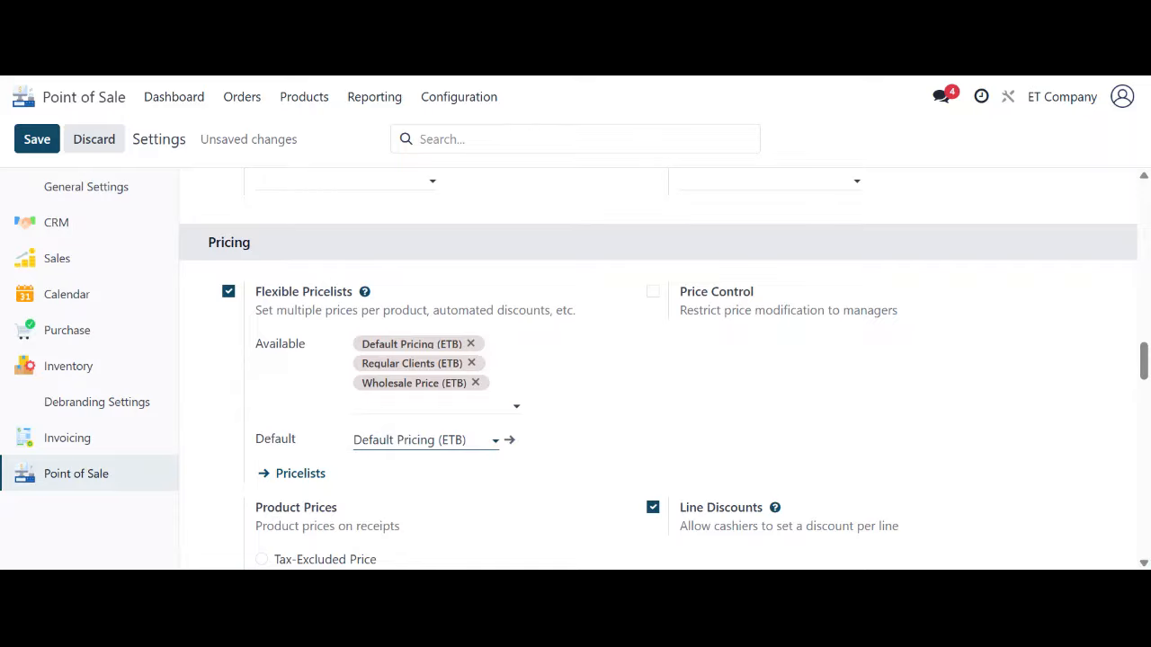
pyautogui.click(37, 139)
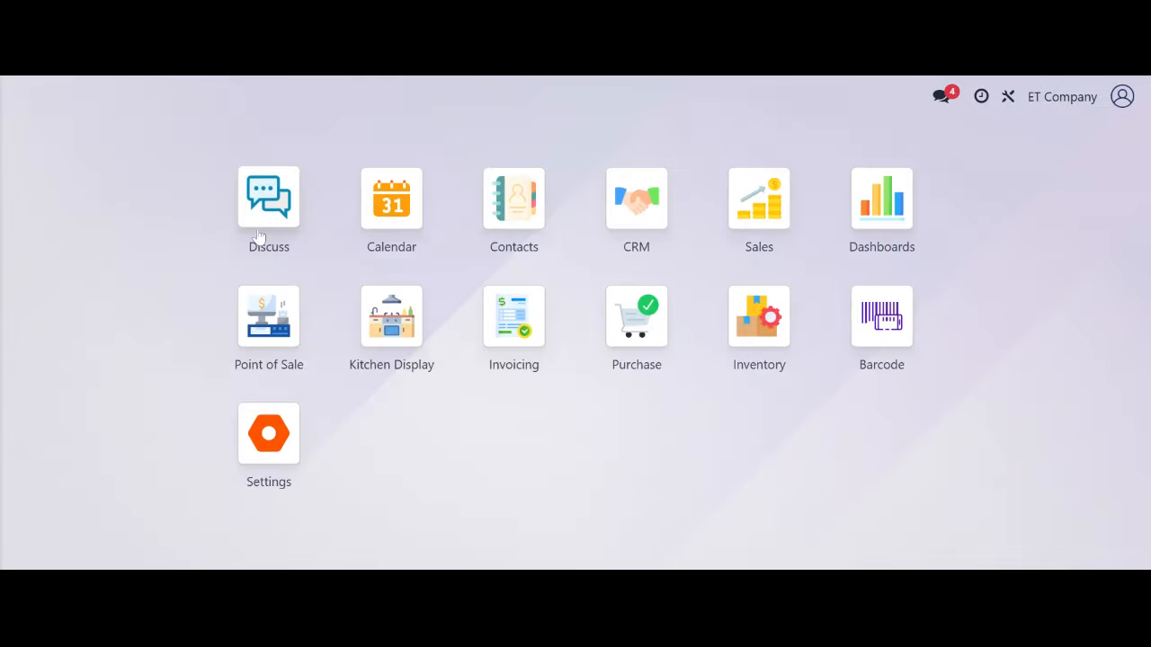
pyautogui.click(279, 332)
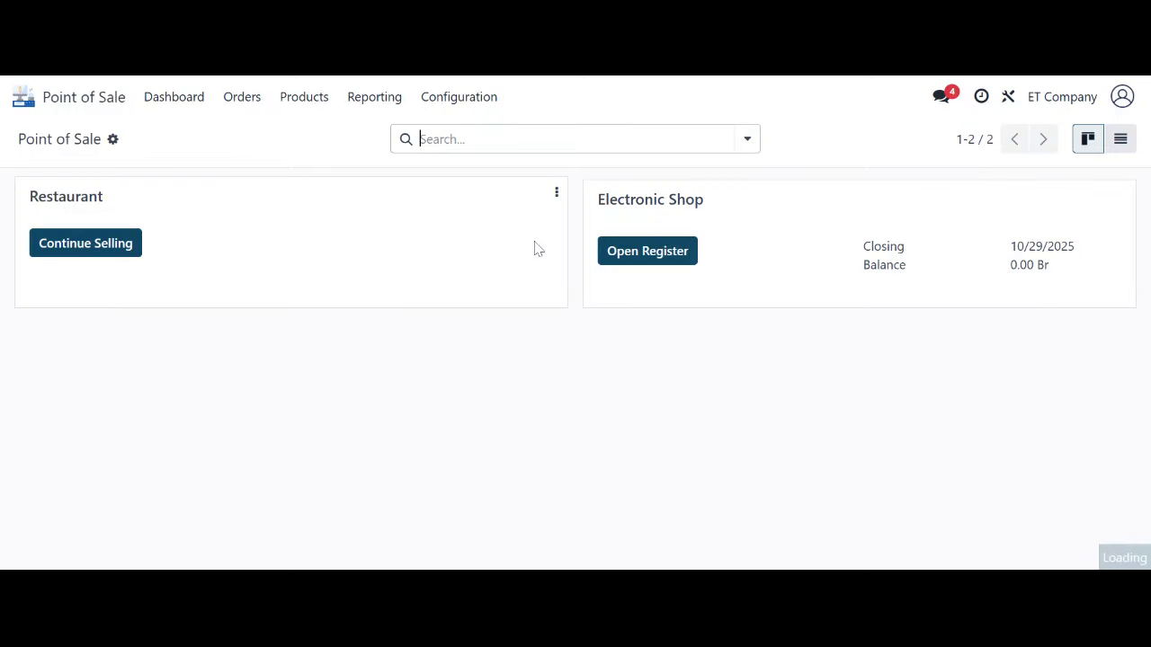
# - Open the Electronic Shop's register with an opening cash of 0.00
pyautogui.click(627, 257)
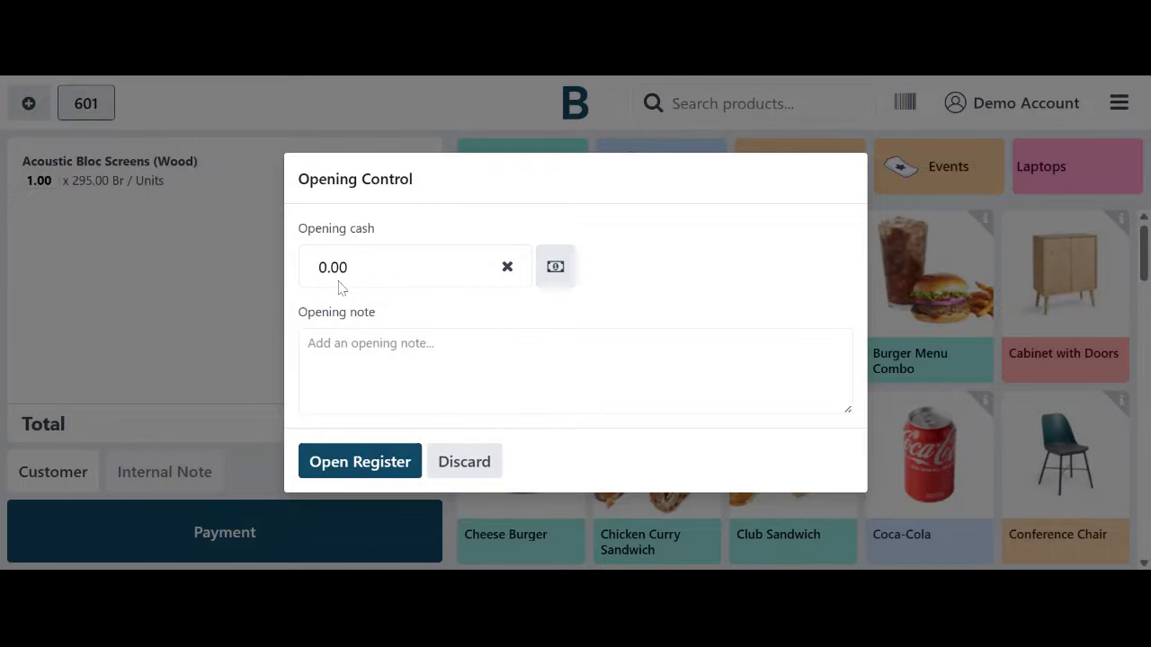
pyautogui.click(342, 457)
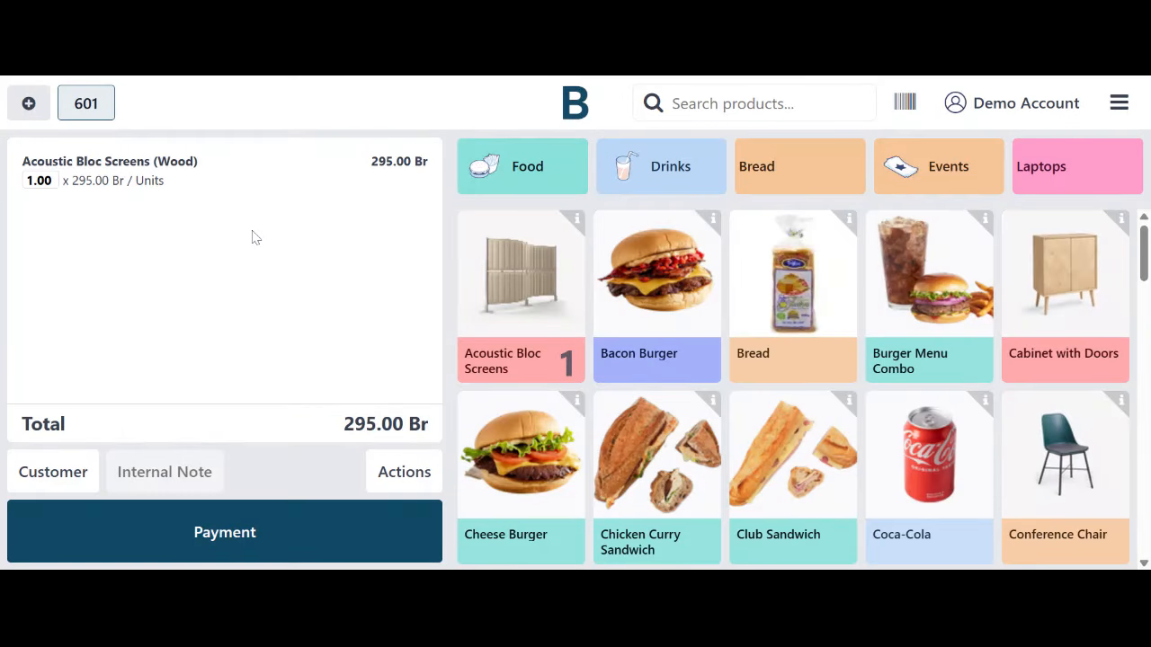
# - Remove the existing Acoustic Bloc Screens line from the order and add one Acoustic Bloc Screens (Wood) again
pyautogui.click(263, 181)
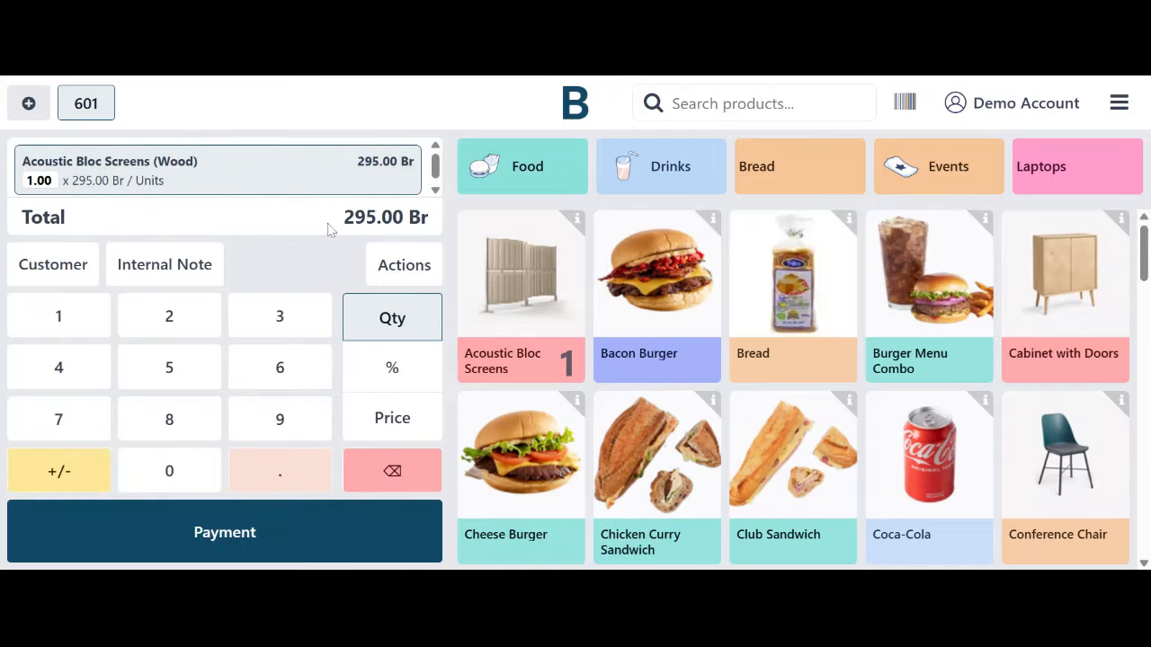
pyautogui.click(390, 477)
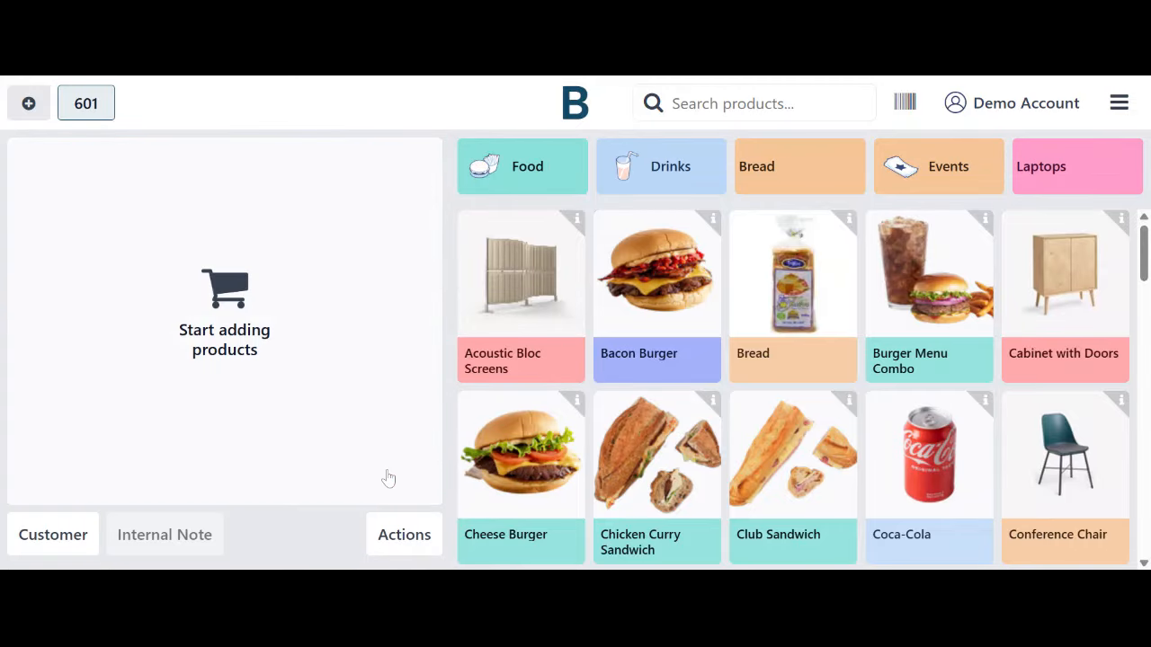
pyautogui.click(519, 320)
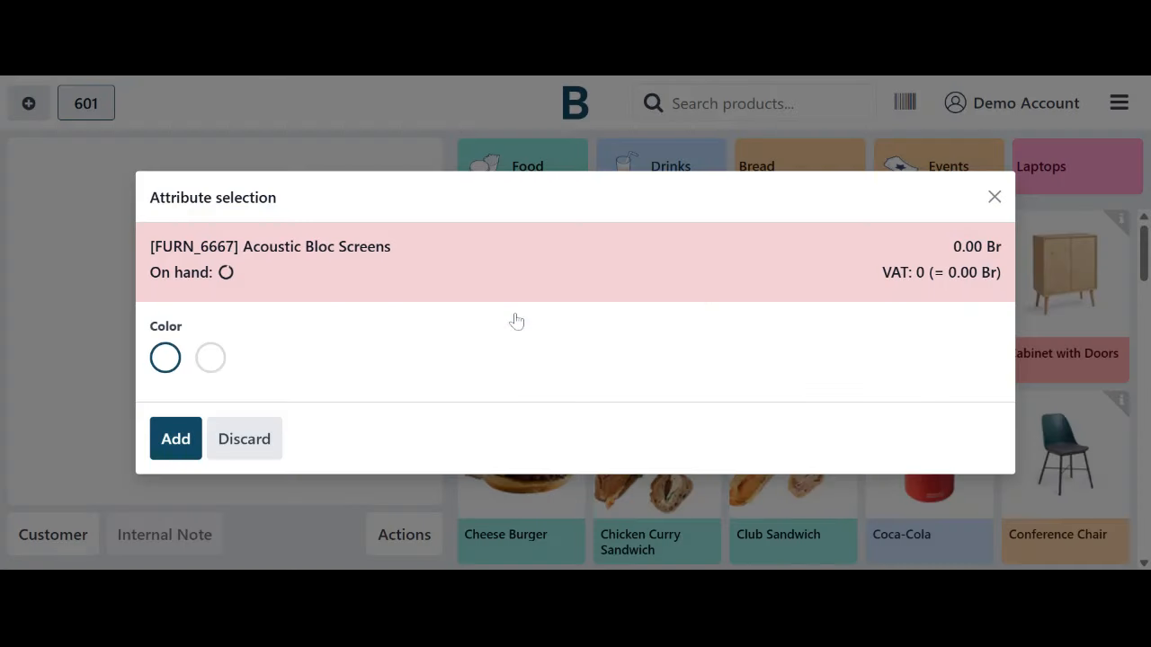
pyautogui.click(173, 439)
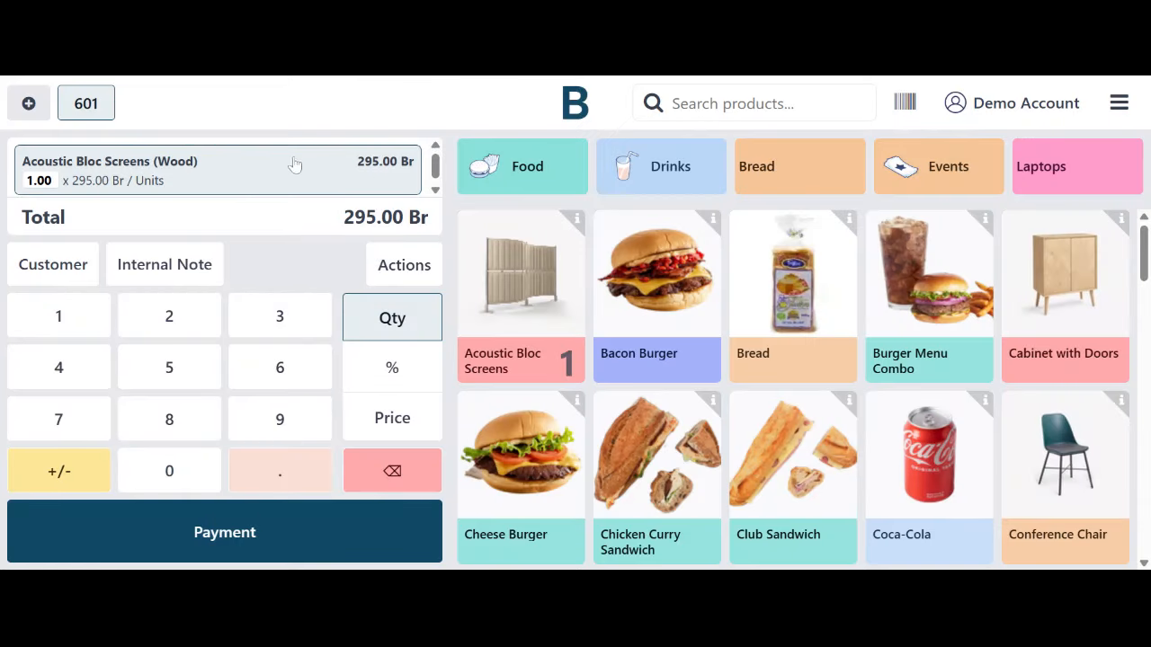
# - Apply the Regular Clients pricelist to the current order
pyautogui.click(404, 270)
pyautogui.click(335, 362)
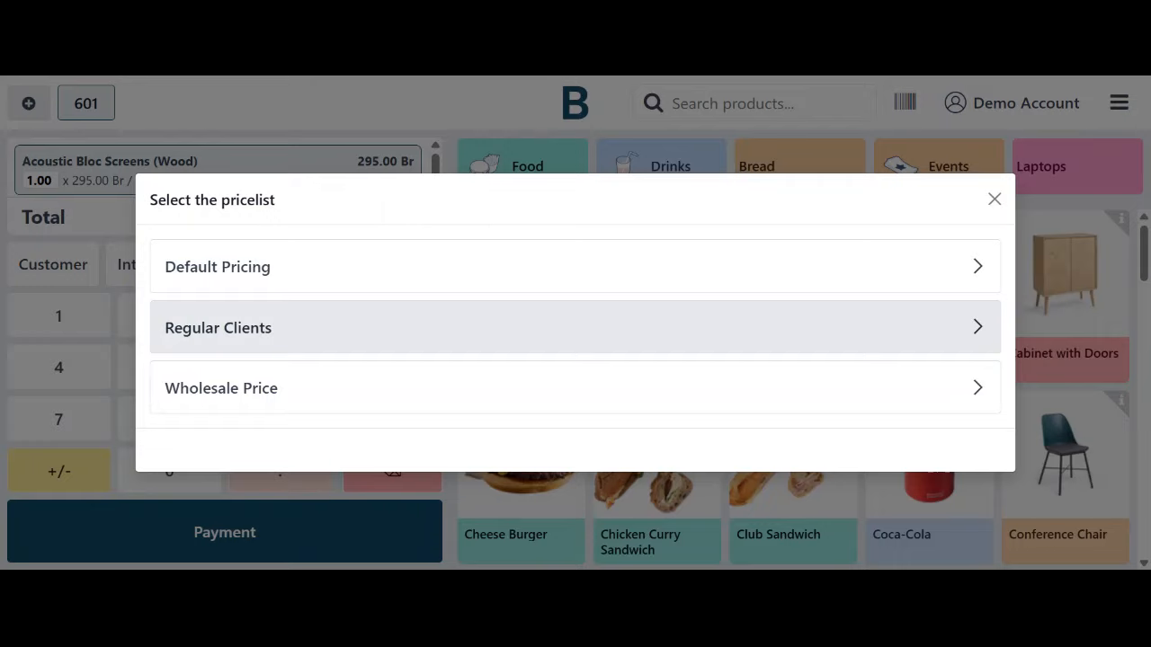
pyautogui.click(261, 343)
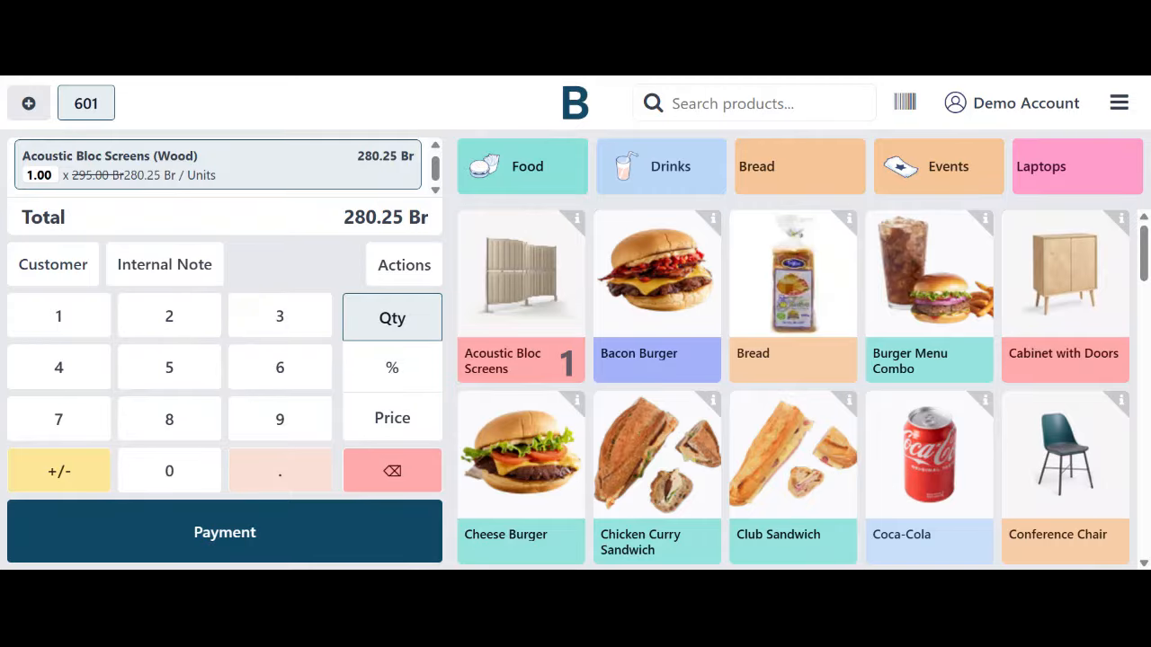
# - Switch the order's pricelist back to Default Pricing
pyautogui.click(409, 266)
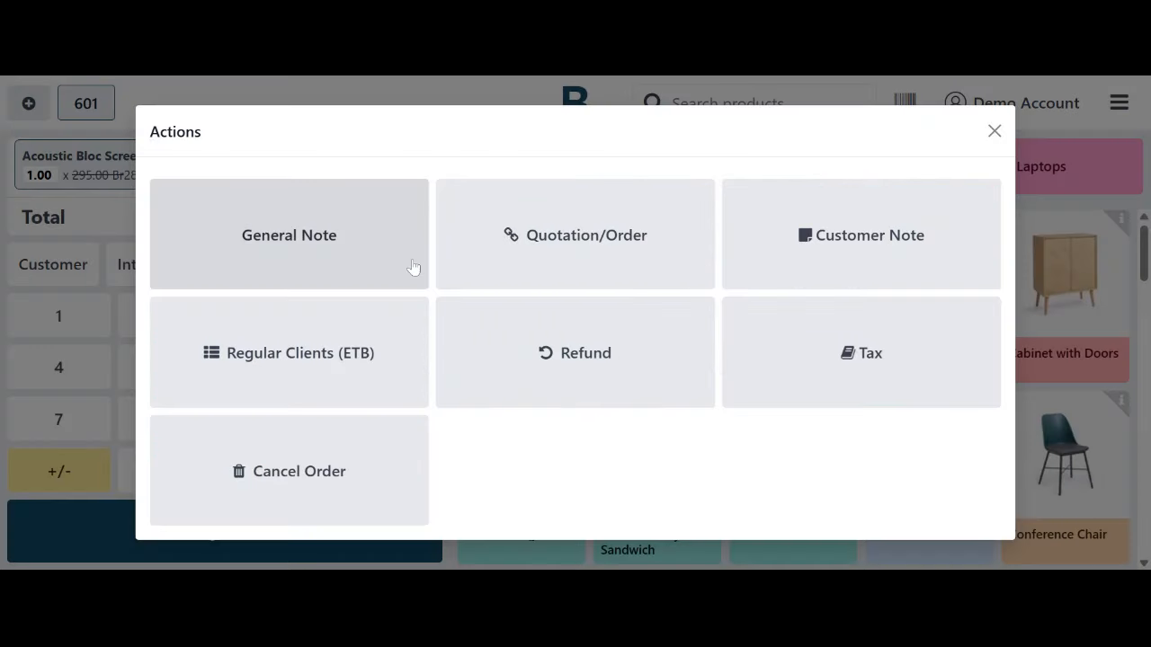
pyautogui.click(303, 390)
pyautogui.click(258, 282)
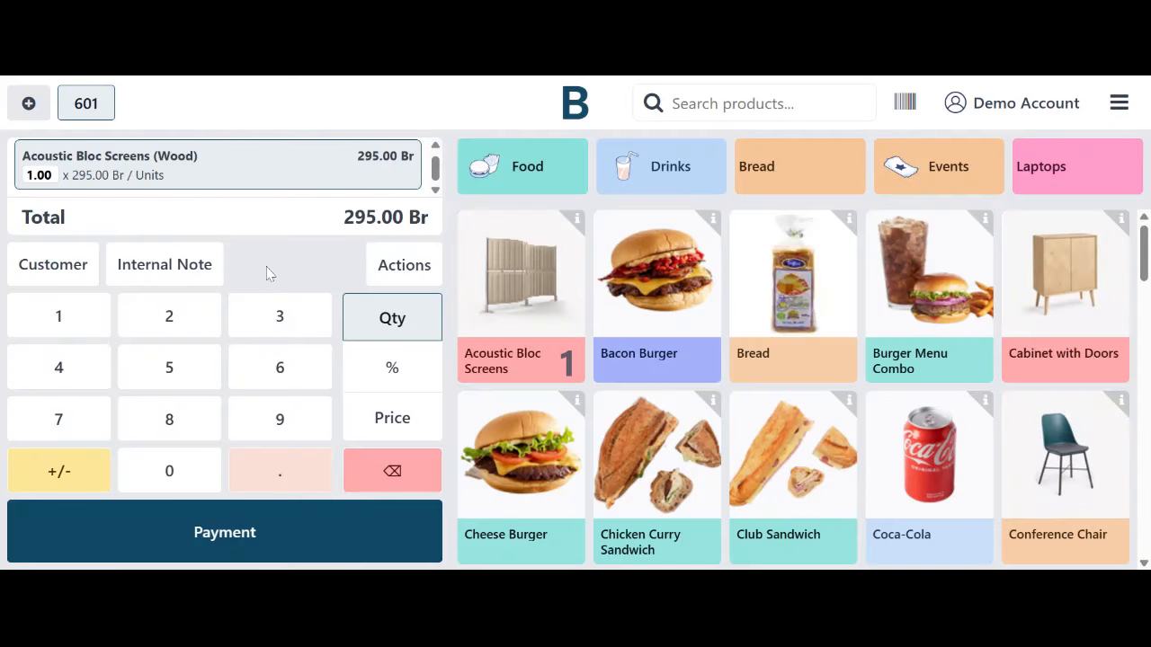
# - Apply the Wholesale Price pricelist to the order containing the Acoustic Bloc Screens
pyautogui.click(406, 279)
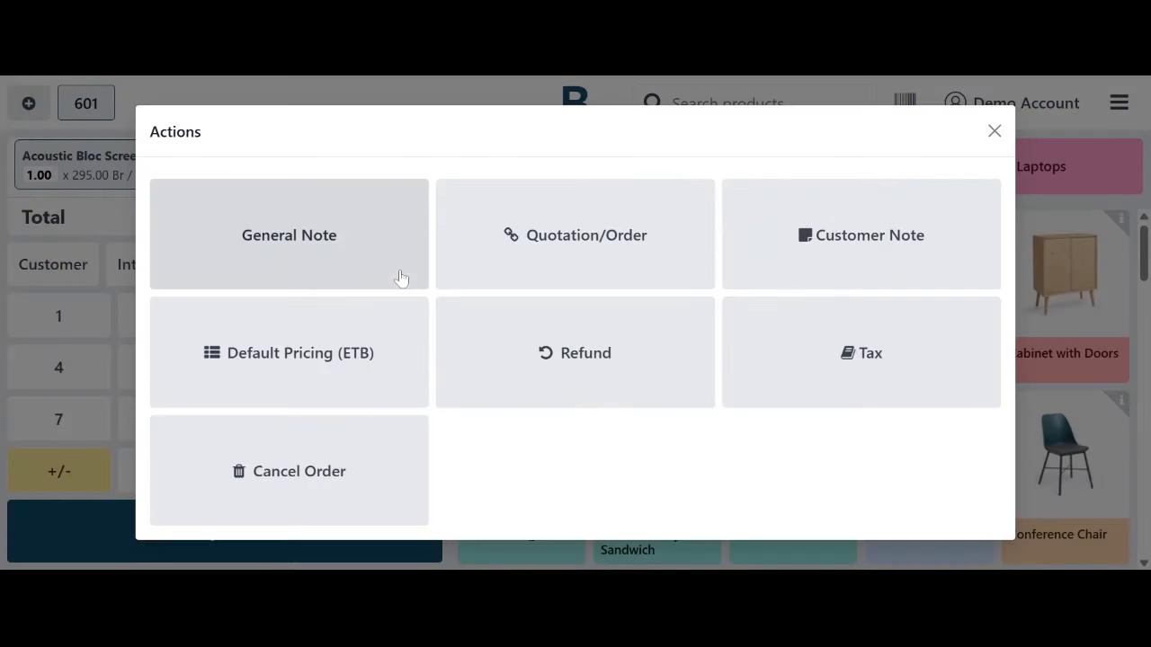
pyautogui.click(282, 369)
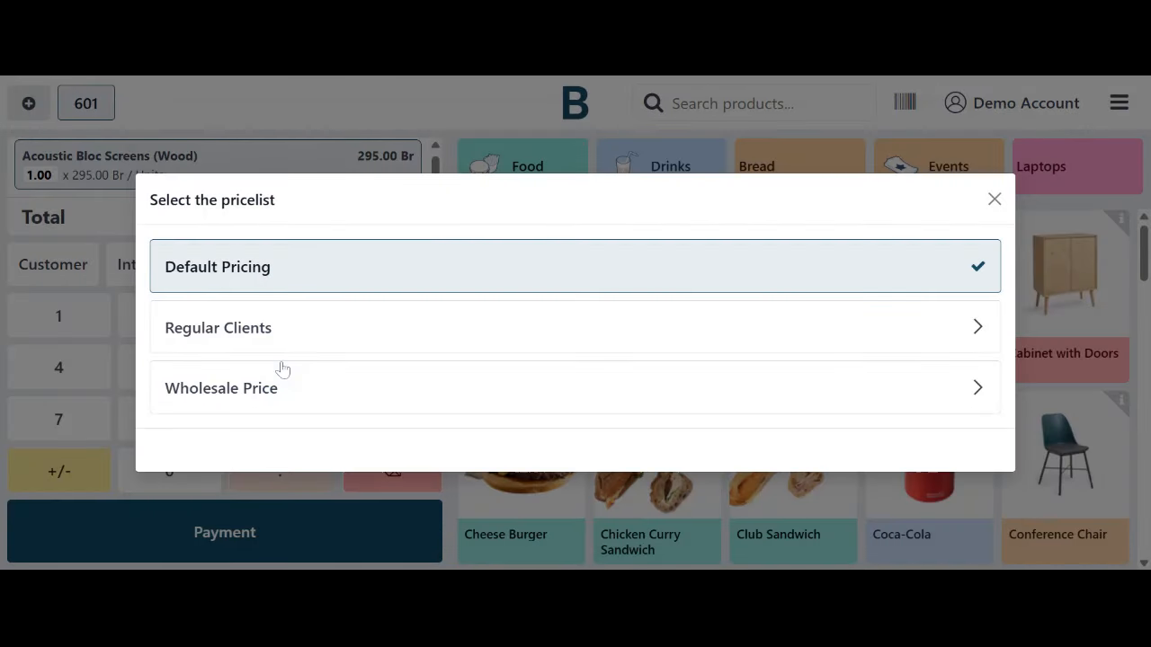
pyautogui.click(249, 404)
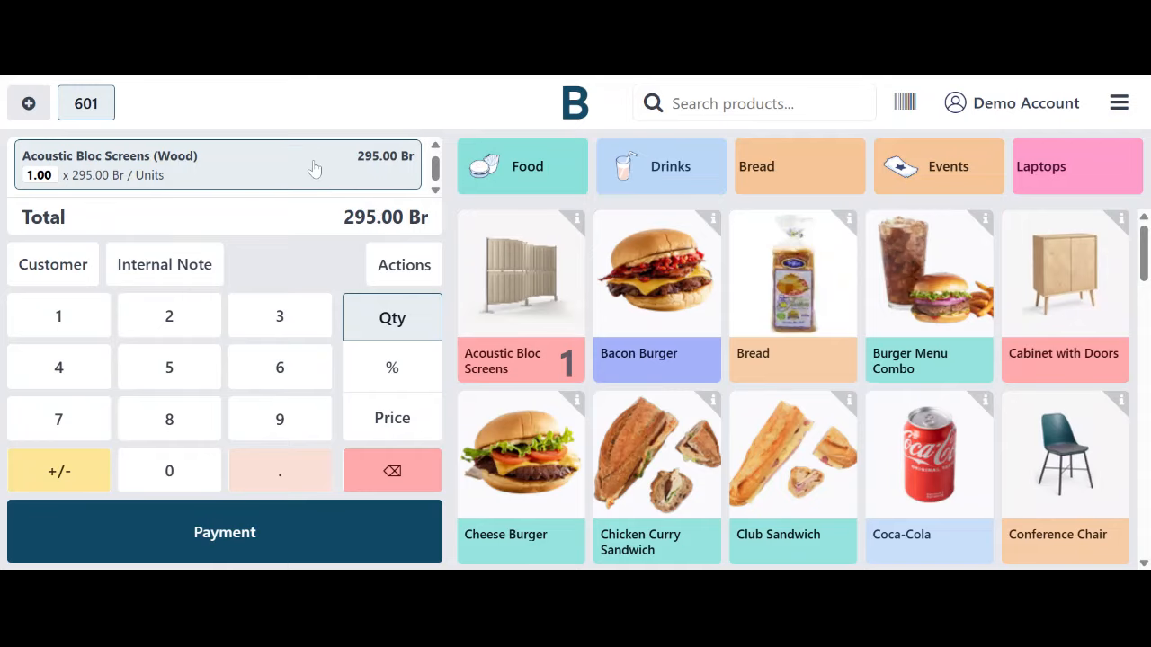
# - Search the customers for "deco" and assign Deco Addict as the order's customer
pyautogui.click(59, 267)
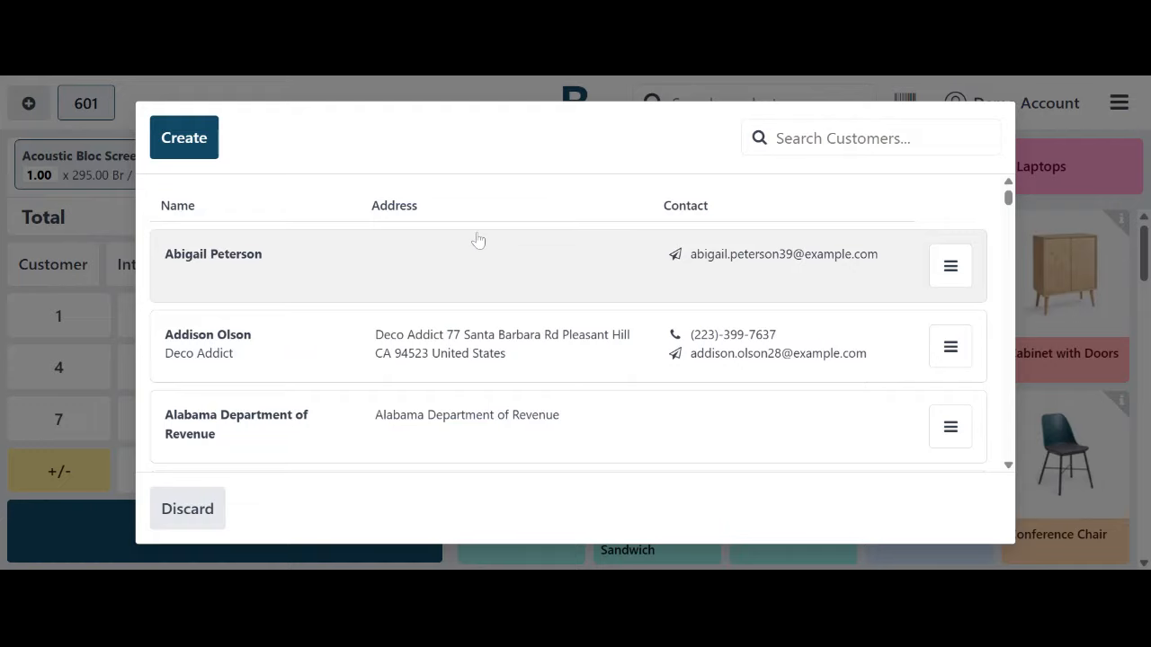
pyautogui.write('d')
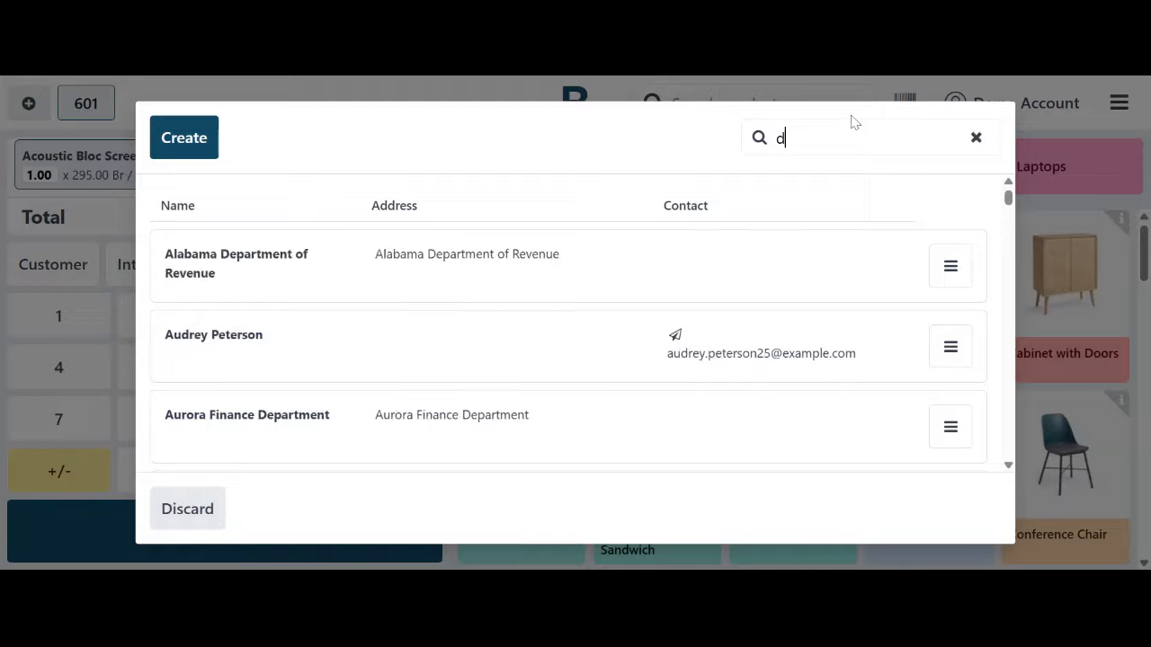
pyautogui.write('eico')
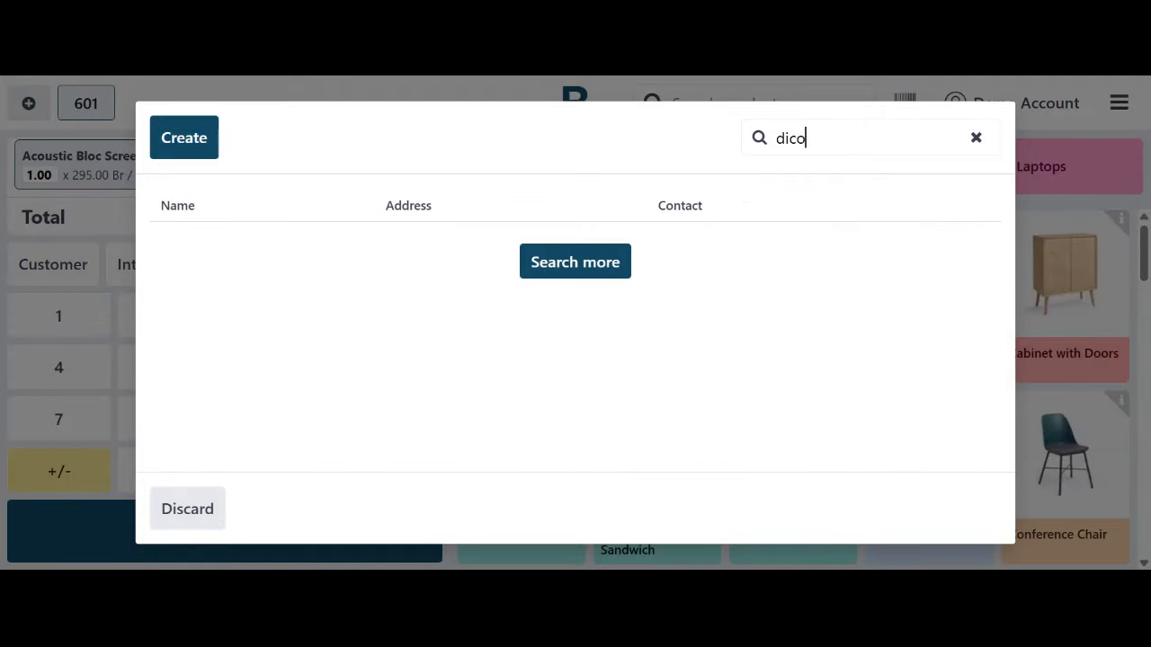
pyautogui.press('BackSpace')
pyautogui.press('BackSpace')
pyautogui.write('e')
pyautogui.press('BackSpace')
pyautogui.press('BackSpace')
pyautogui.press('BackSpace')
pyautogui.press('BackSpace')
pyautogui.write('ec')
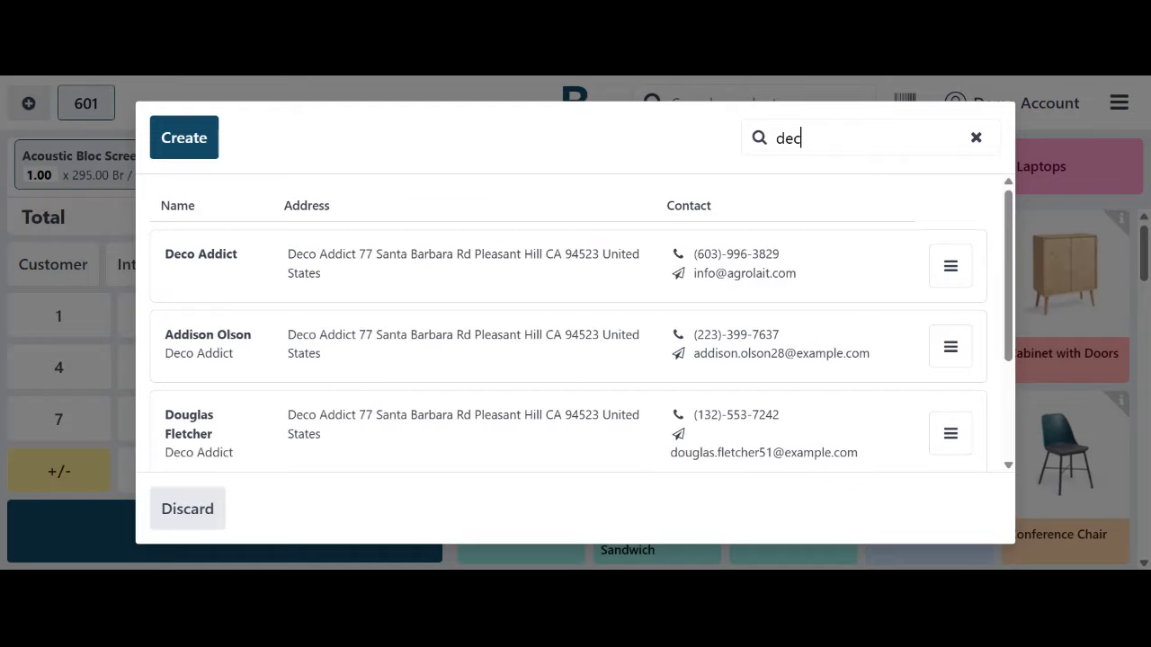
pyautogui.write('o')
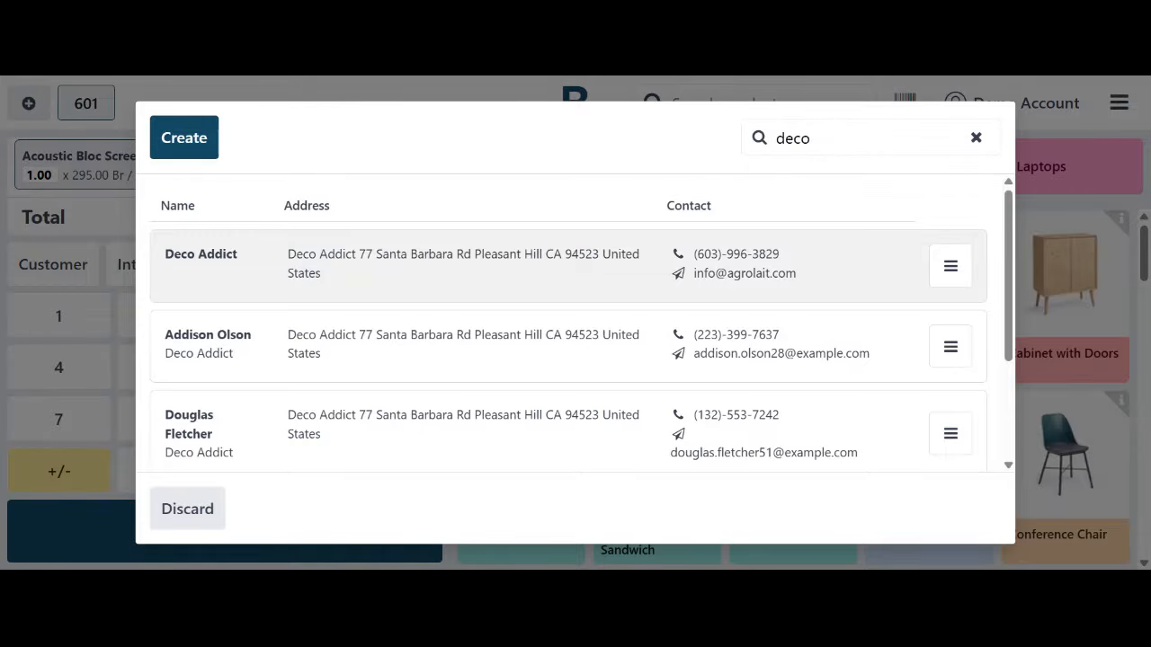
pyautogui.click(396, 261)
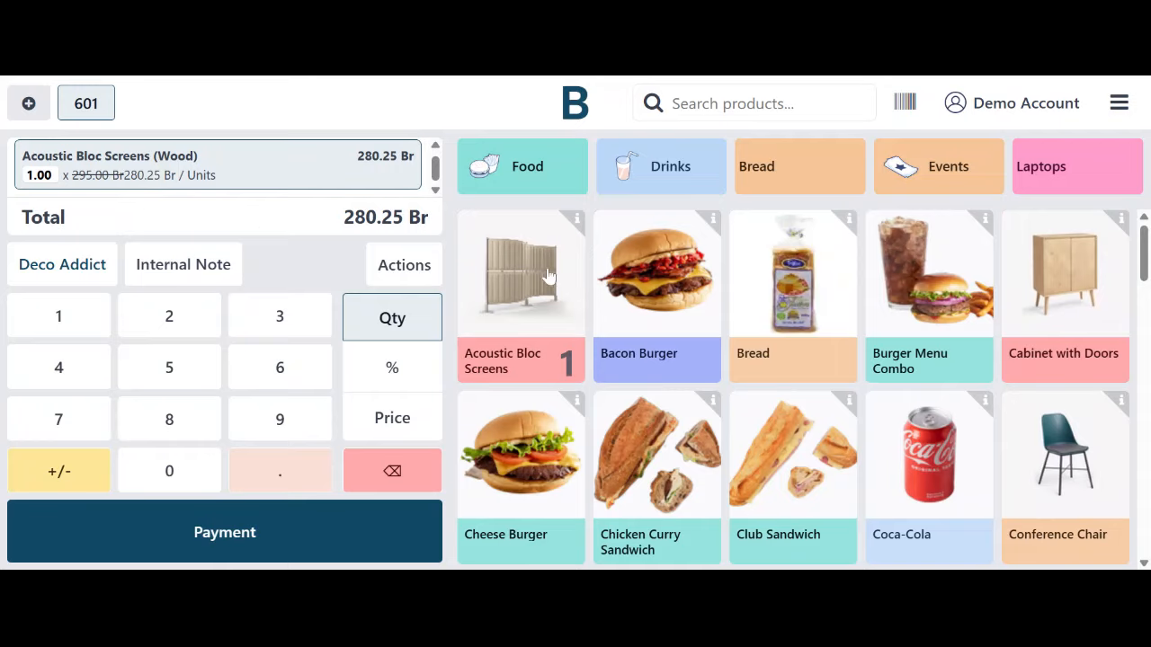
# - Add Bread in the Brown flavour to the order and set its quantity to 5
pyautogui.click(790, 329)
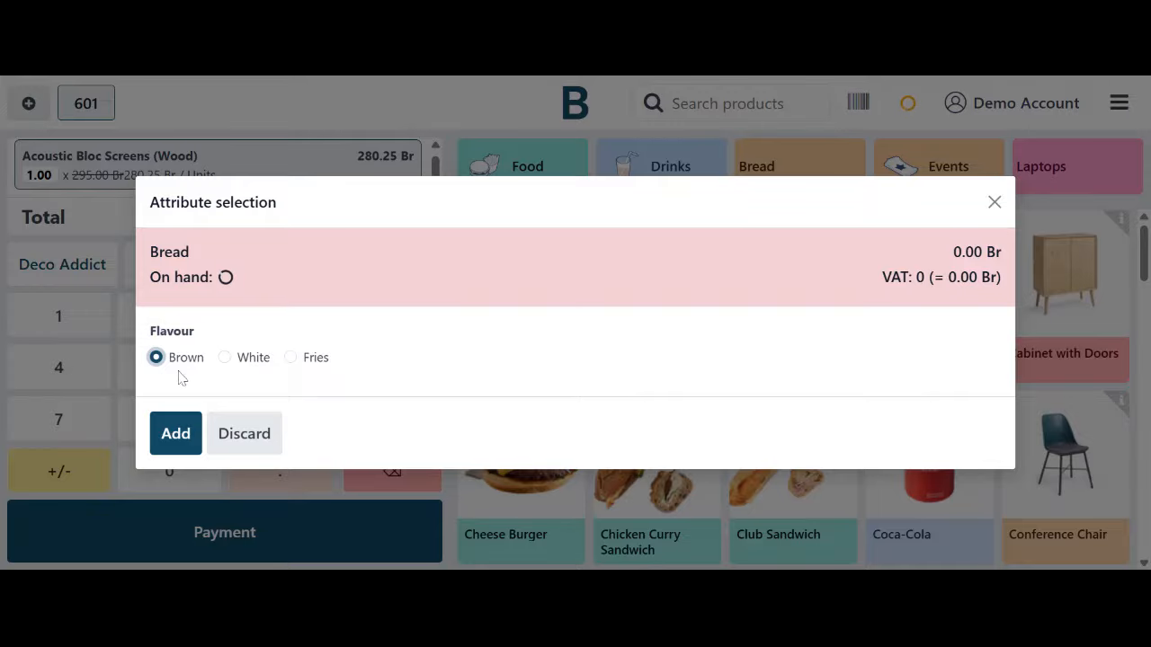
pyautogui.click(174, 434)
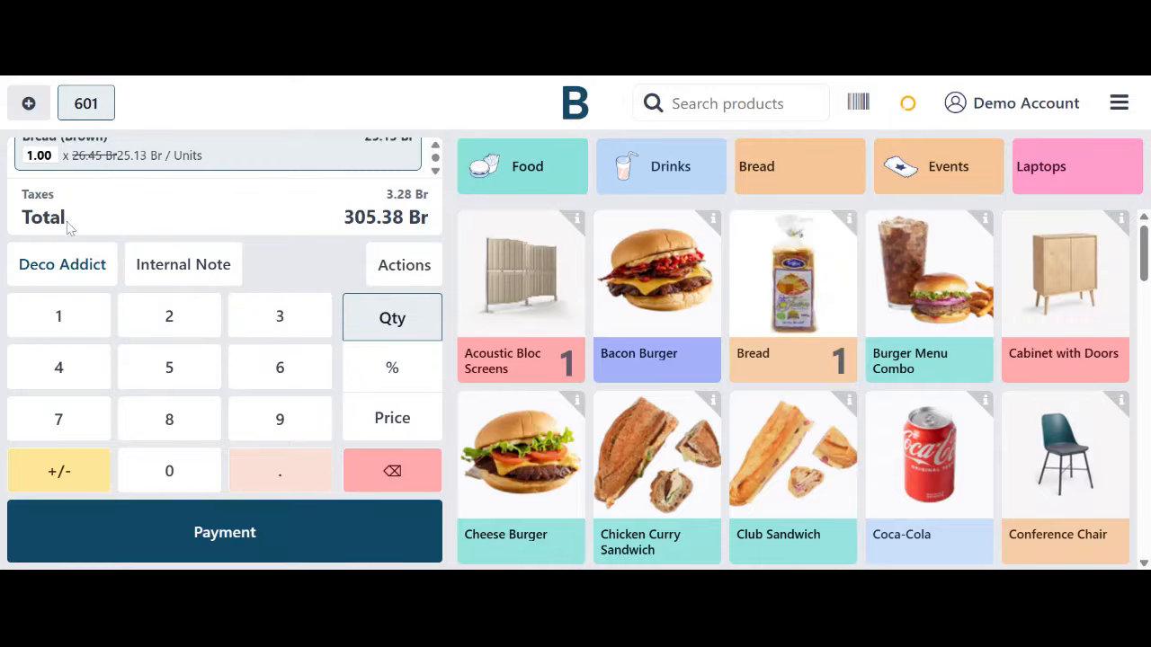
pyautogui.click(171, 369)
pyautogui.doubleClick(174, 370)
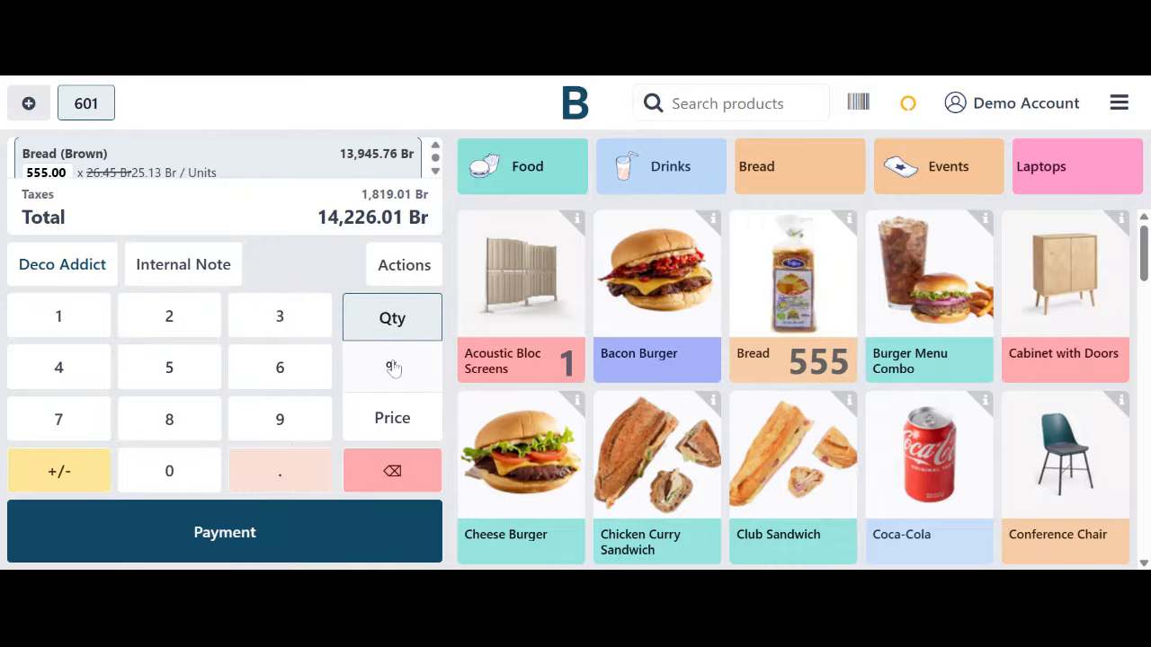
pyautogui.click(392, 471)
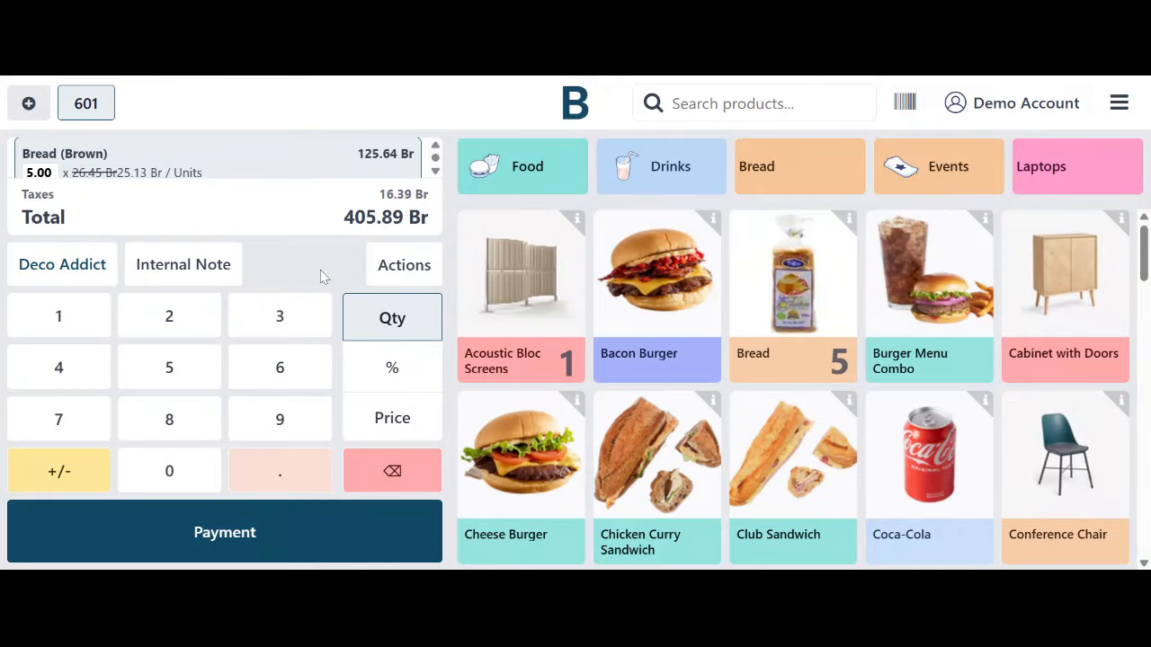
# - Remove Deco Addict as the customer from the order
pyautogui.click(50, 279)
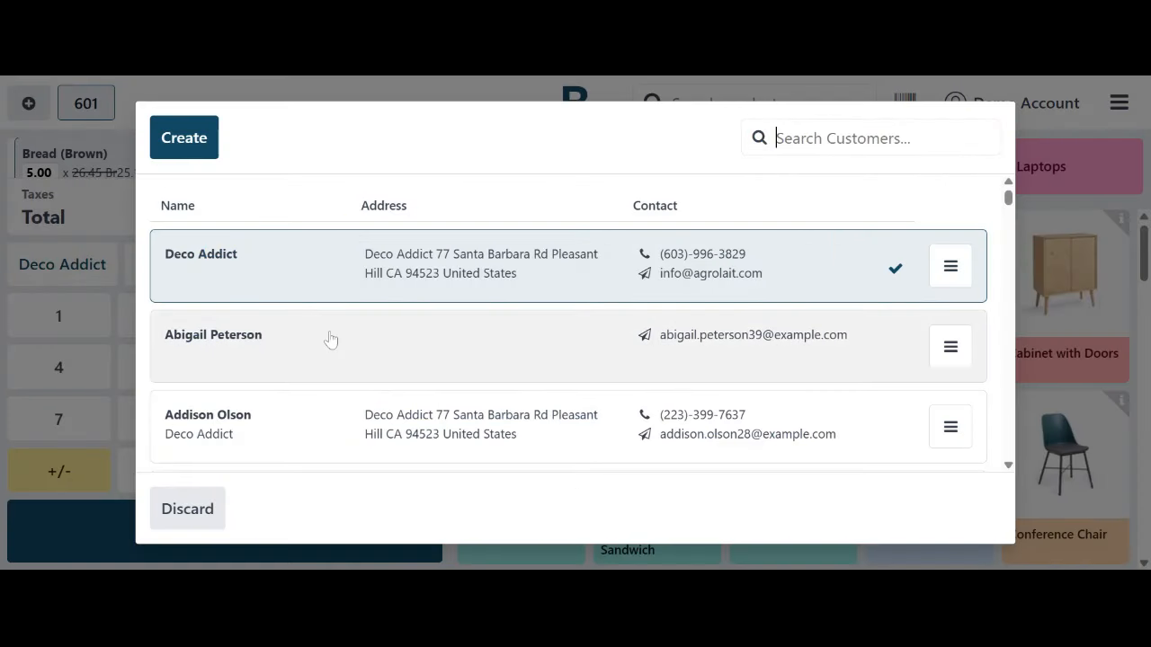
pyautogui.click(895, 279)
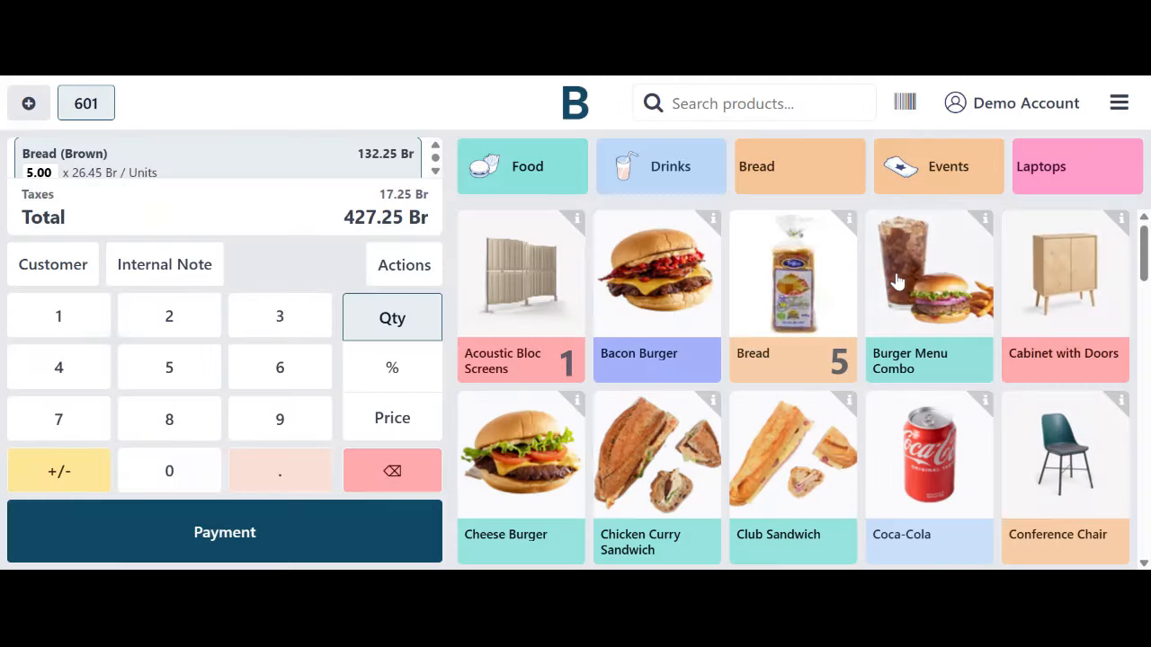
pyautogui.scroll(-1, 102, 178)
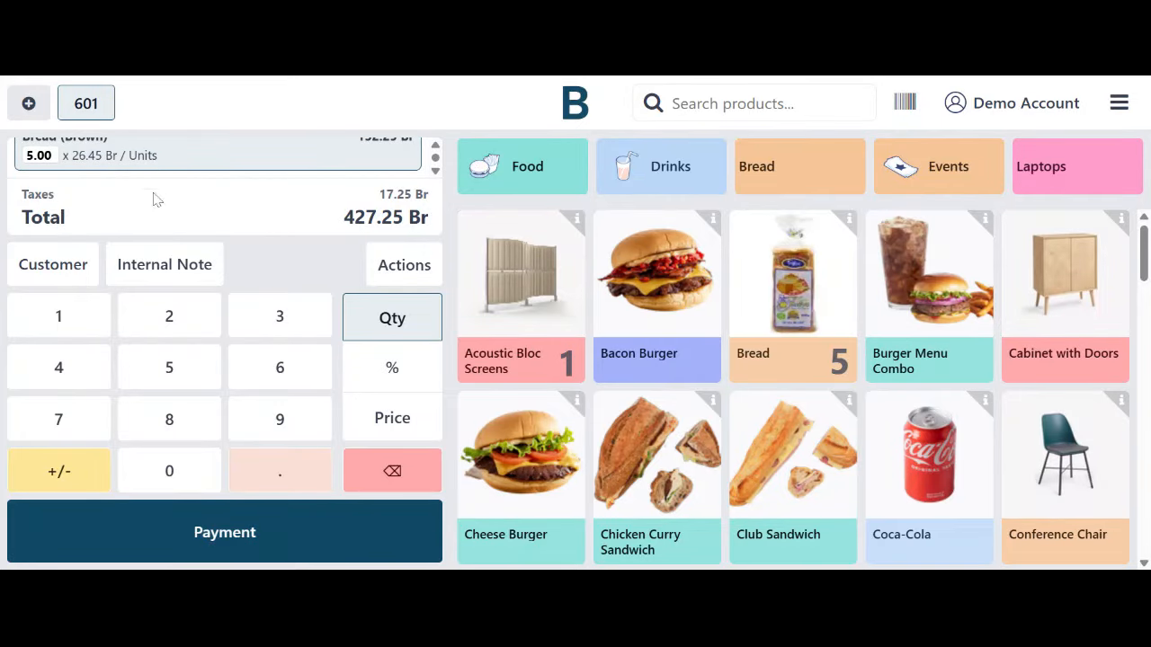
# - Switch the order with Bread (Brown) to the Wholesale Price pricelist and check the bread's unit price
pyautogui.click(402, 266)
pyautogui.click(367, 345)
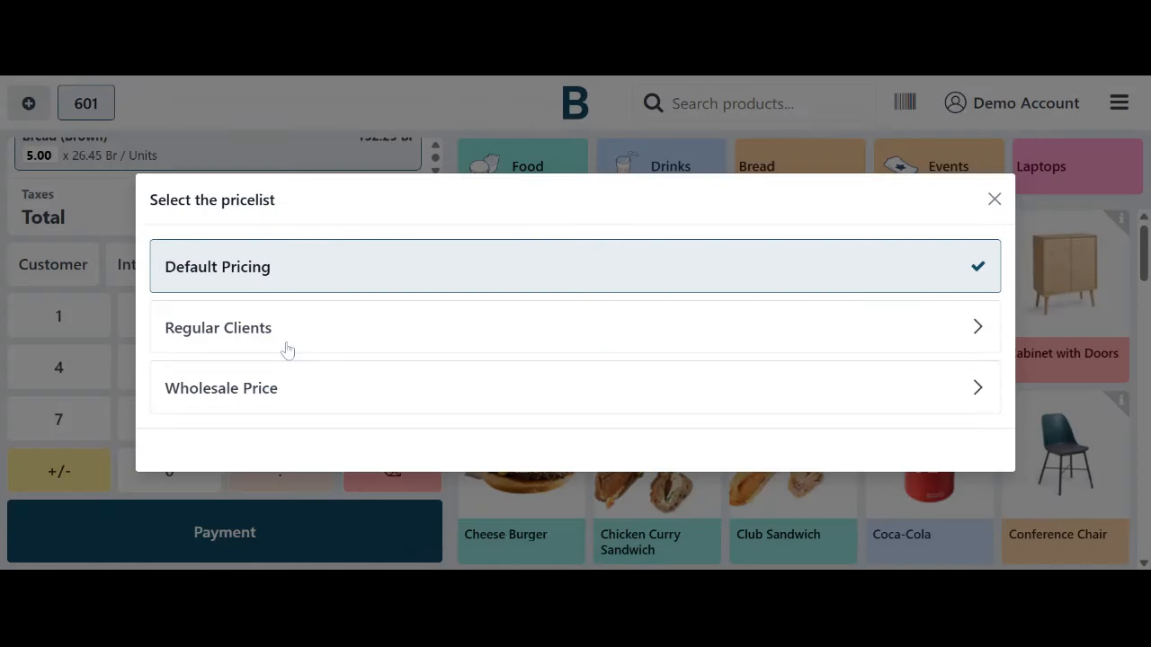
pyautogui.click(306, 379)
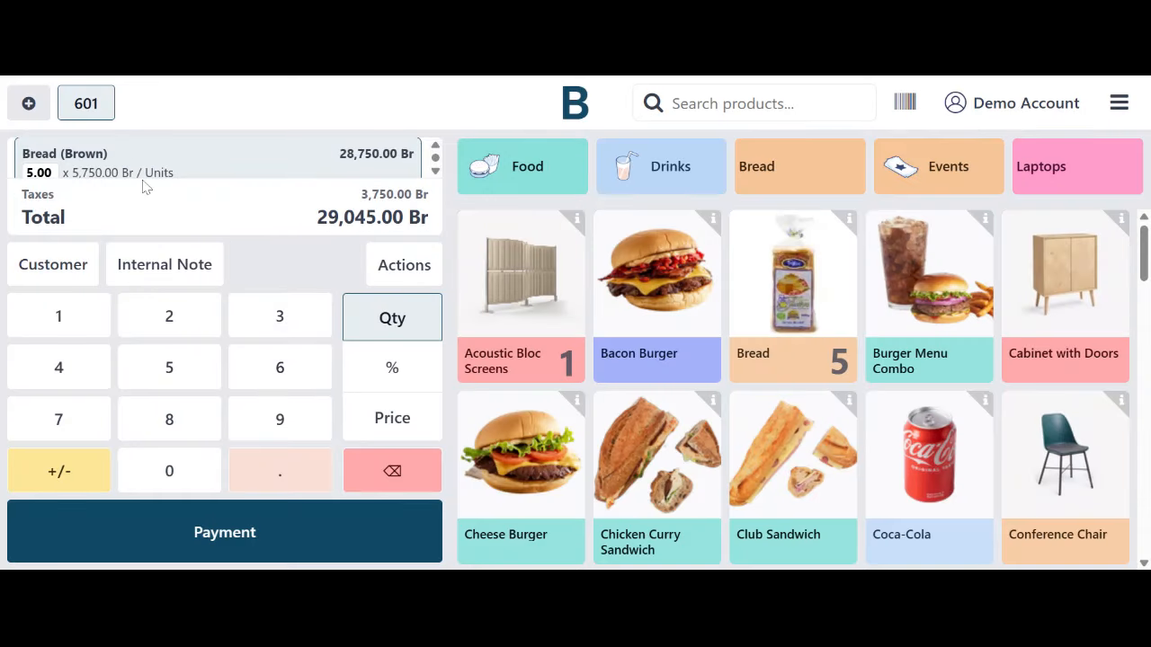
pyautogui.scroll(-1, 158, 175)
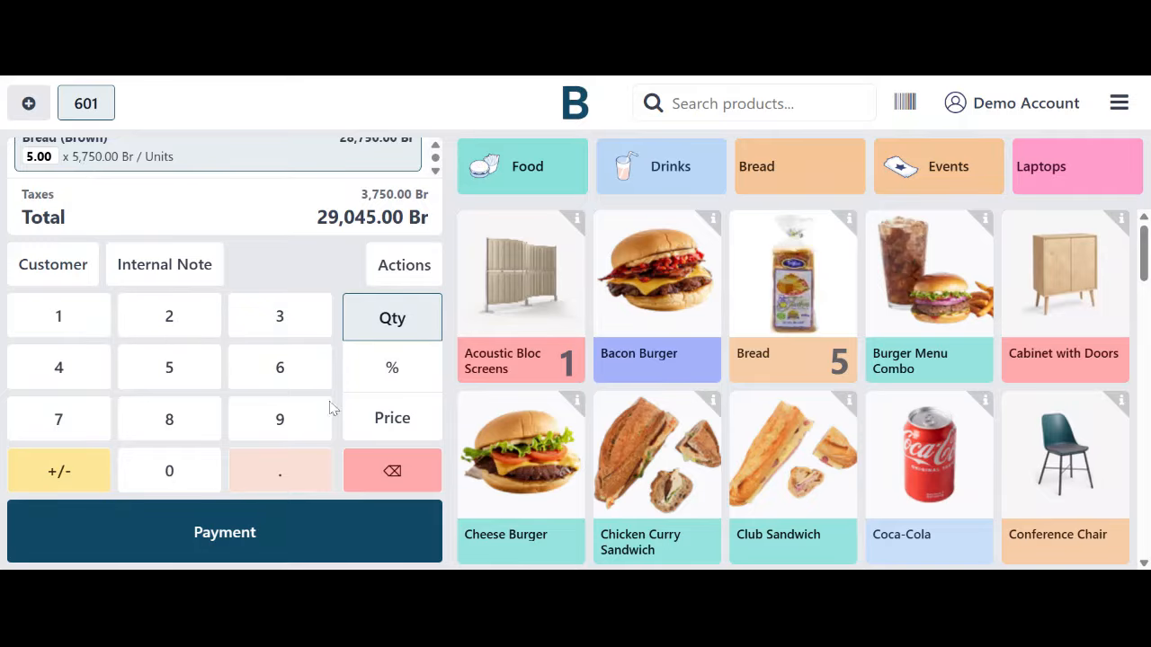
# - Set the Bread (Brown) quantity to 10 and check the line's unit price
pyautogui.click(52, 333)
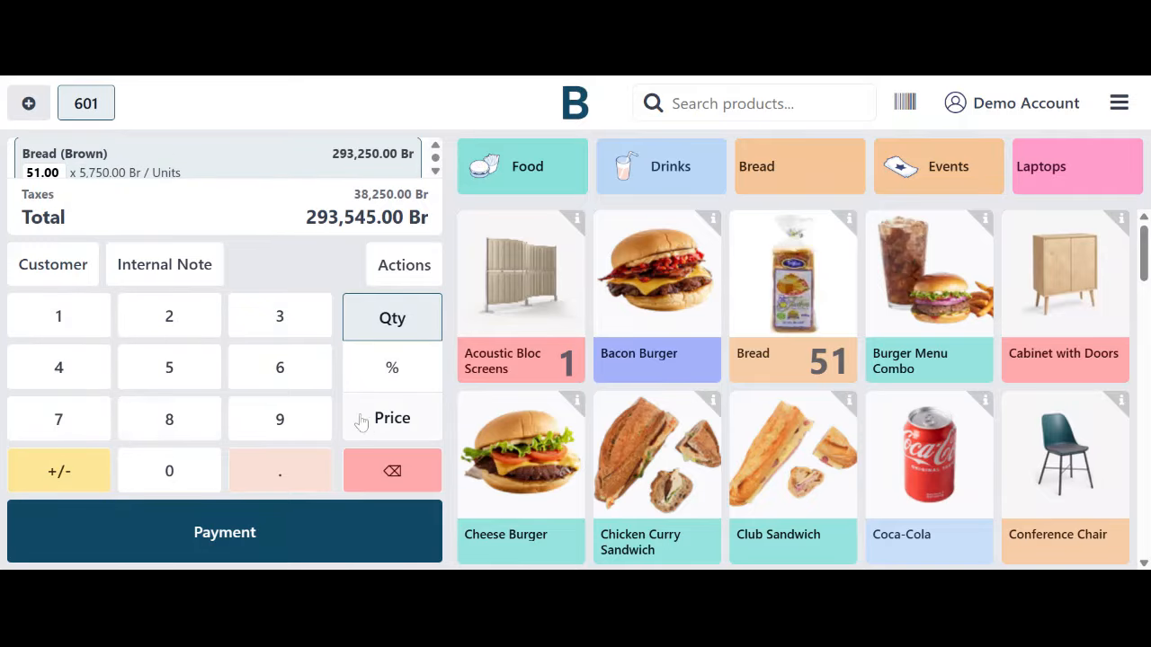
pyautogui.click(393, 471)
pyautogui.click(393, 470)
pyautogui.click(79, 318)
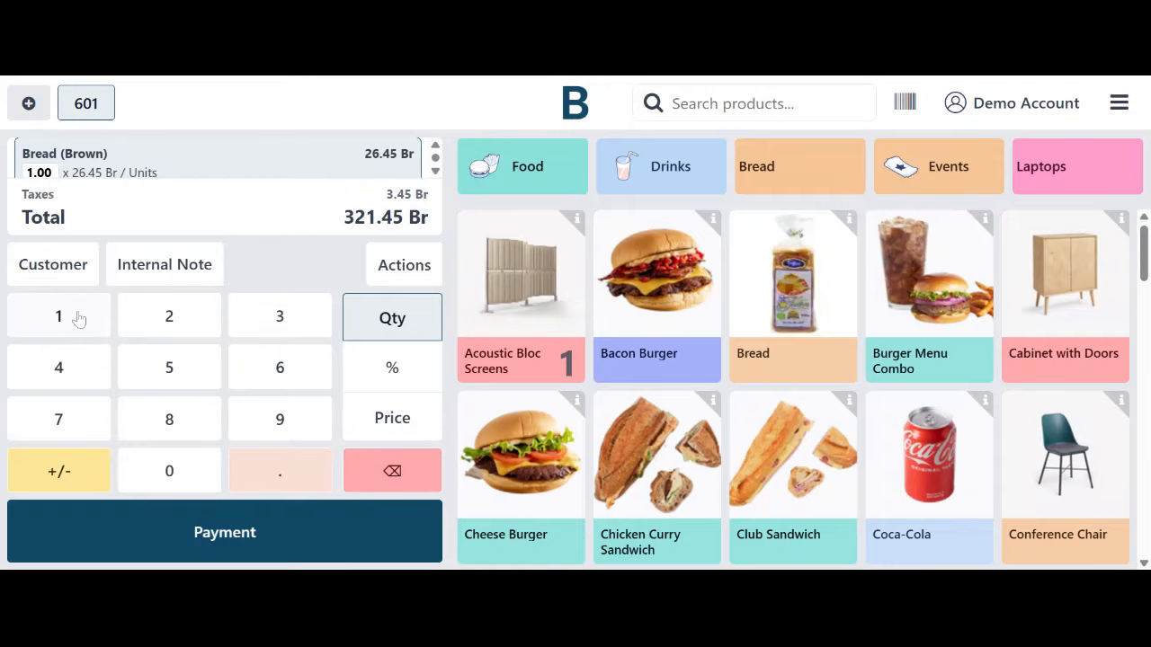
pyautogui.click(168, 468)
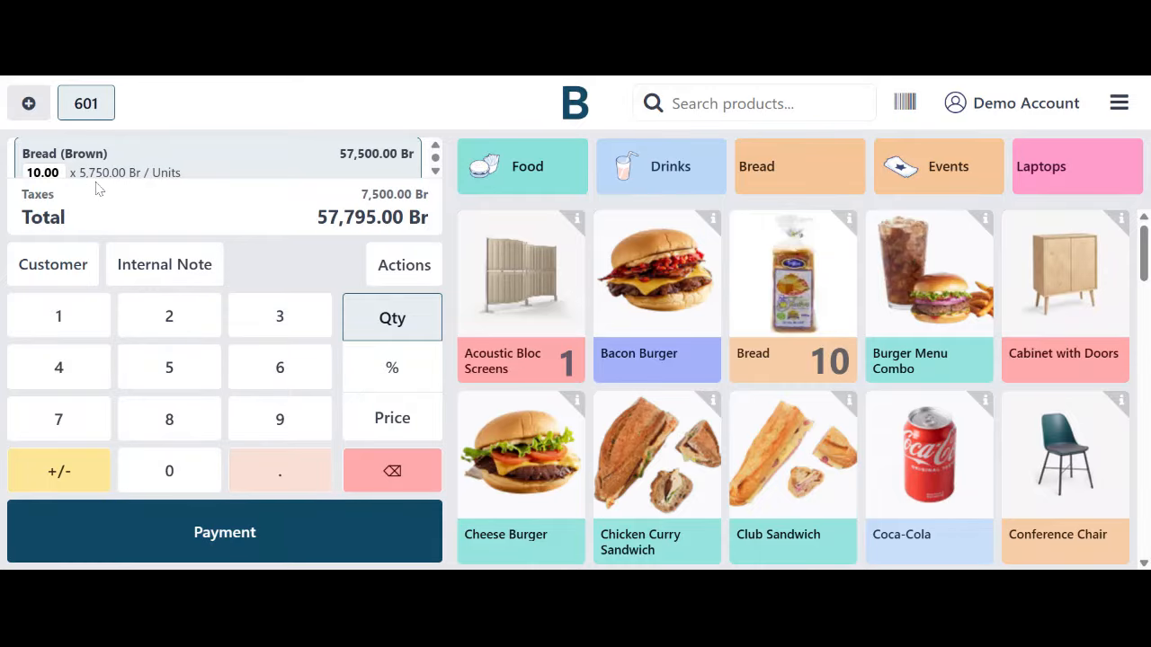
pyautogui.scroll(-1, 180, 174)
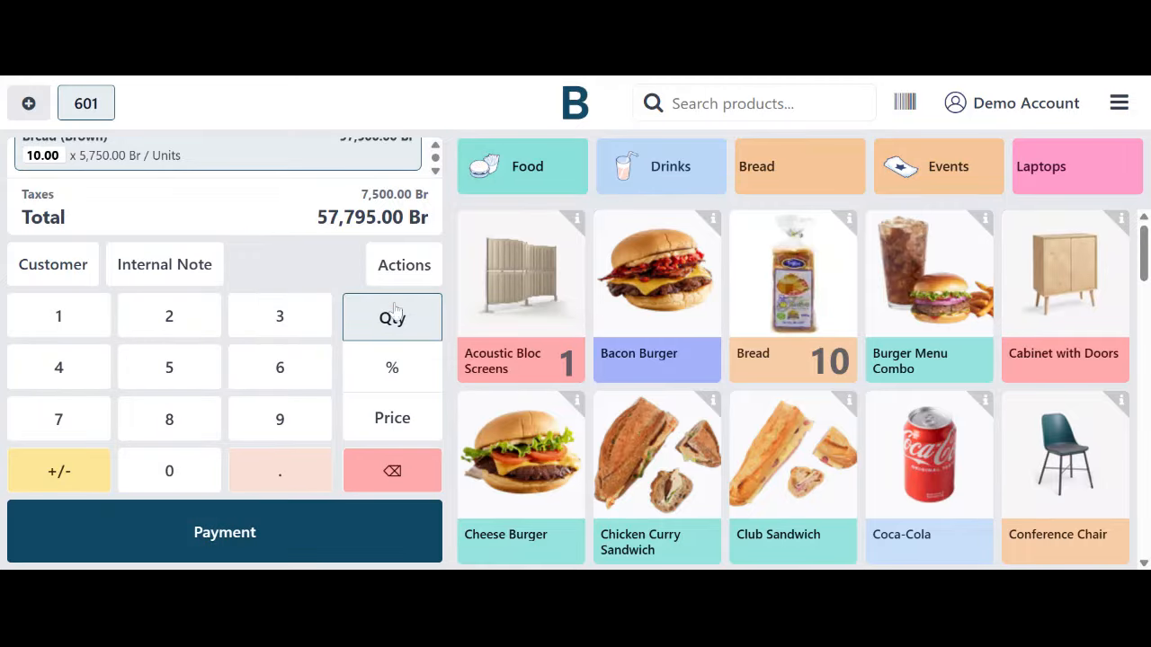
# - Open the list of actions available for the current order
pyautogui.click(387, 264)
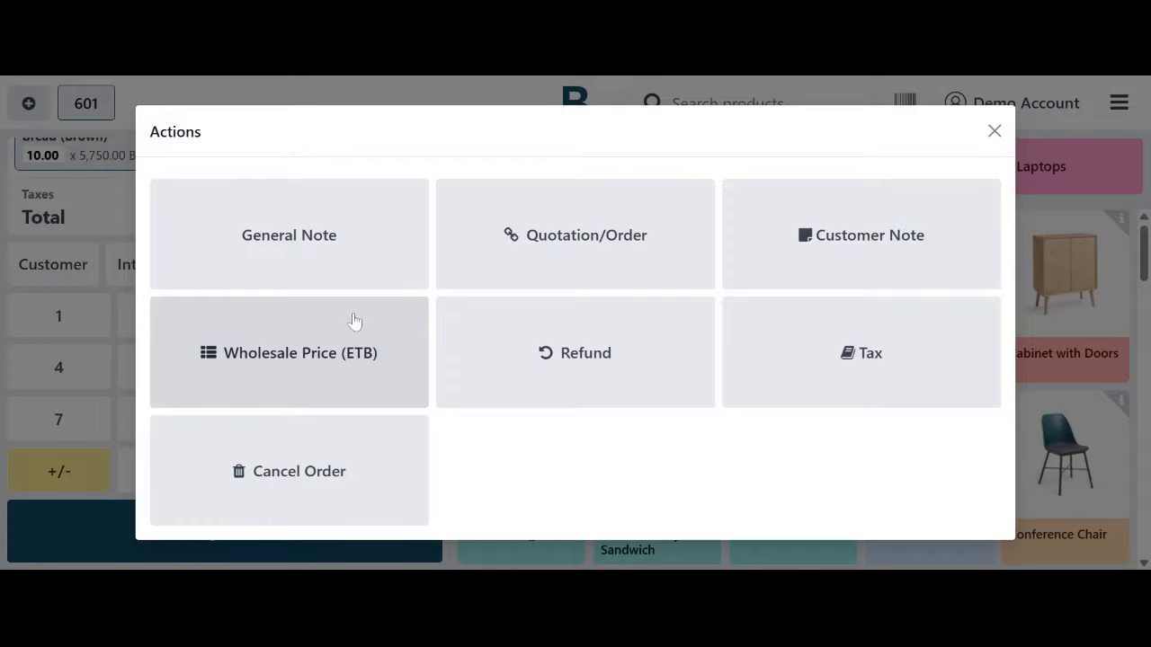